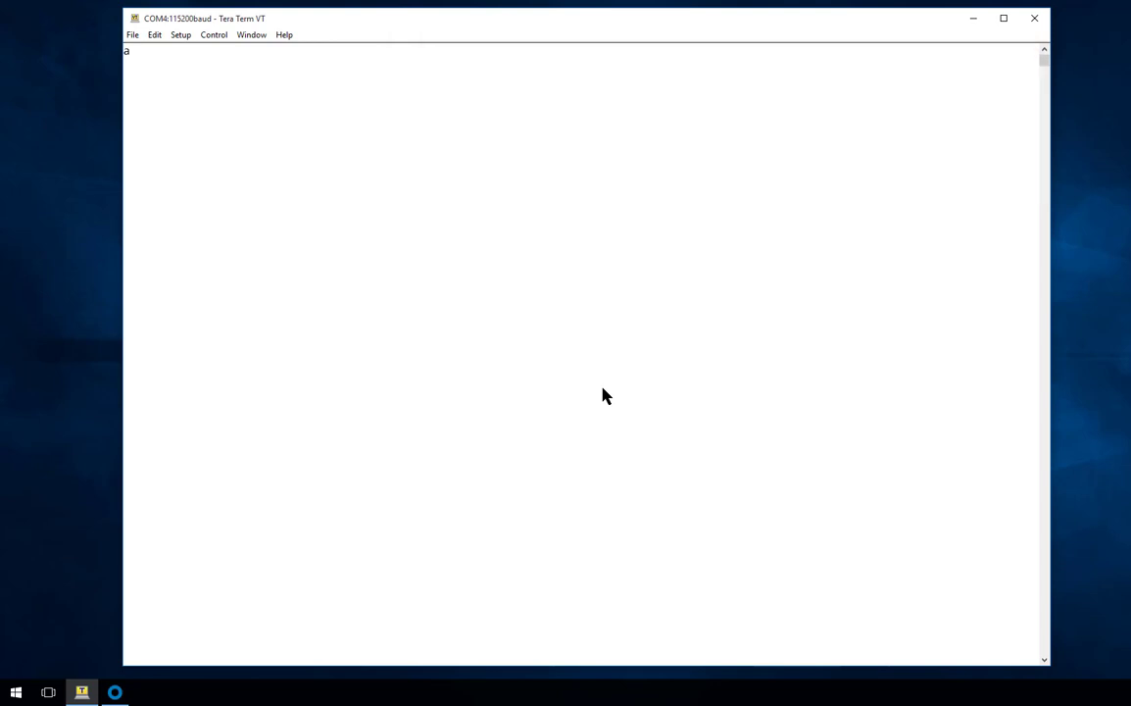
- Check that the router answers 'at' with OK, then request its identity with 'id'
text(at)
key(Return)
text(id)
key(Return)
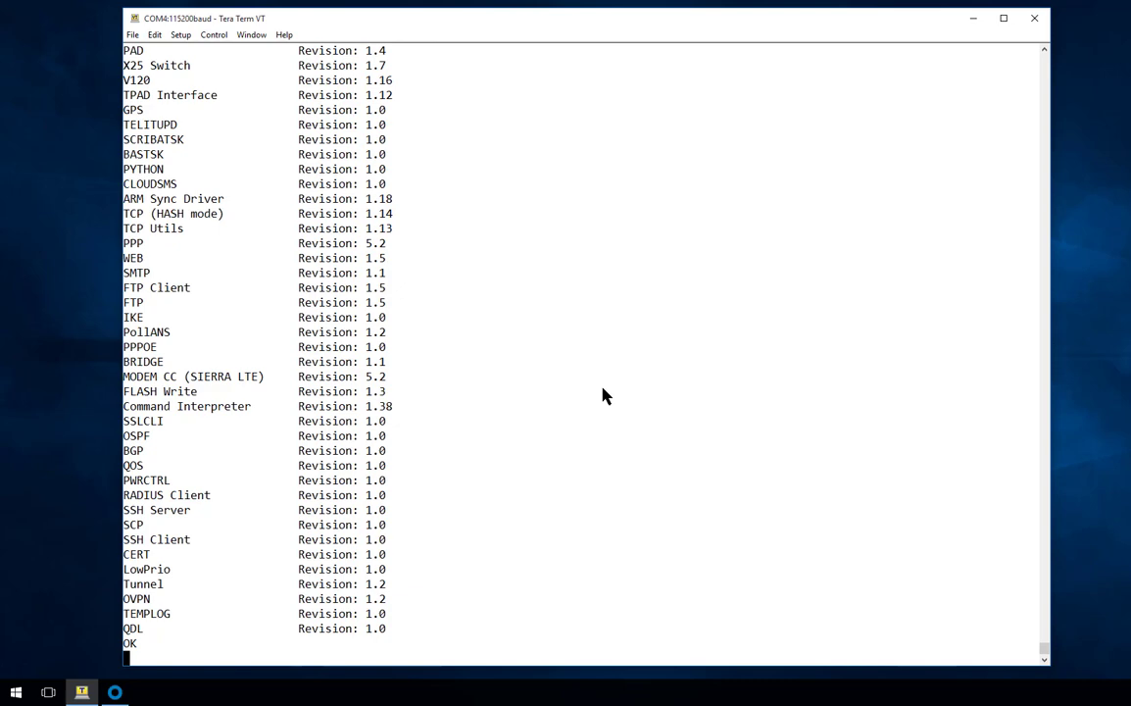
- Review the id output, picking out model WR44-U900-NE1-SW and software build 6.1.0.3
scroll(573, 396, up, 8)
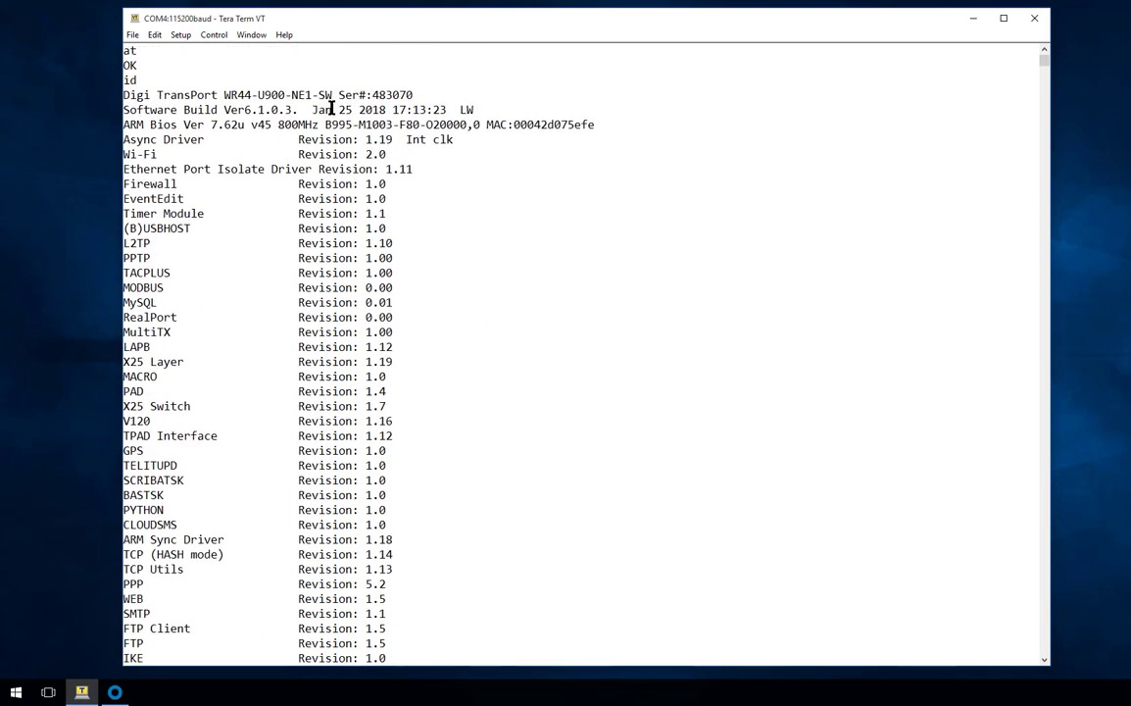
drag(332, 95, 110, 80)
drag(298, 109, 114, 102)
click(310, 213)
scroll(311, 212, down, 8)
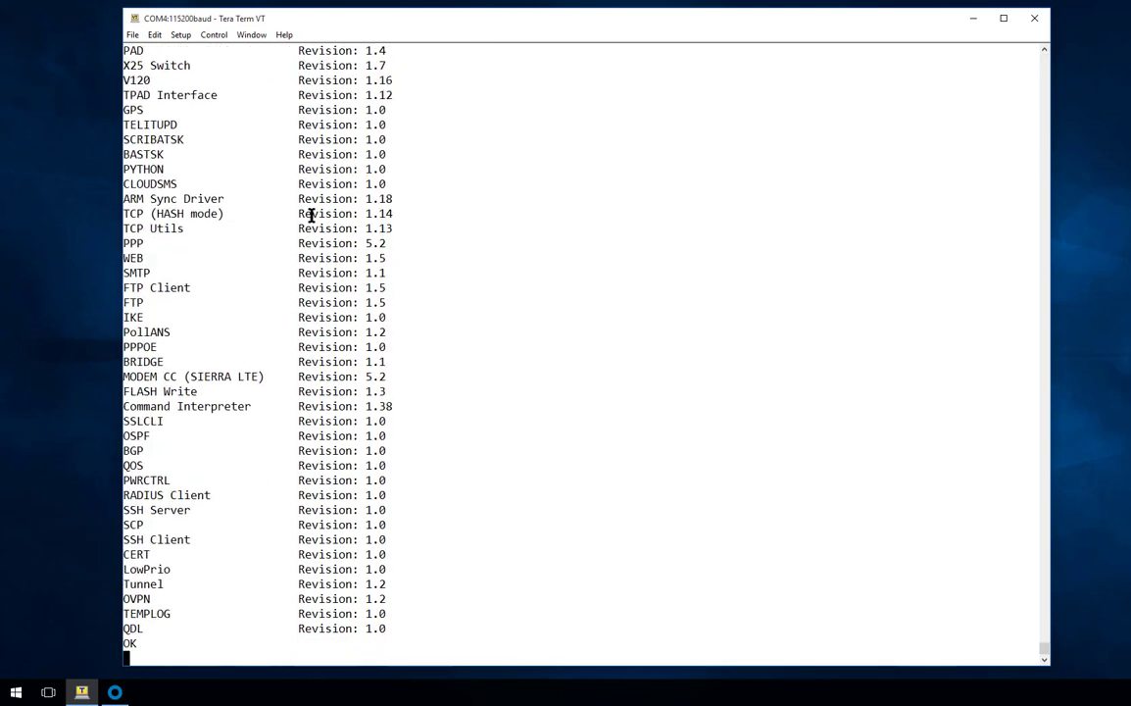
- Print the route table and 'eth 0 status', noting the local route UP at 192.168.1.1
text(route print)
key(Return)
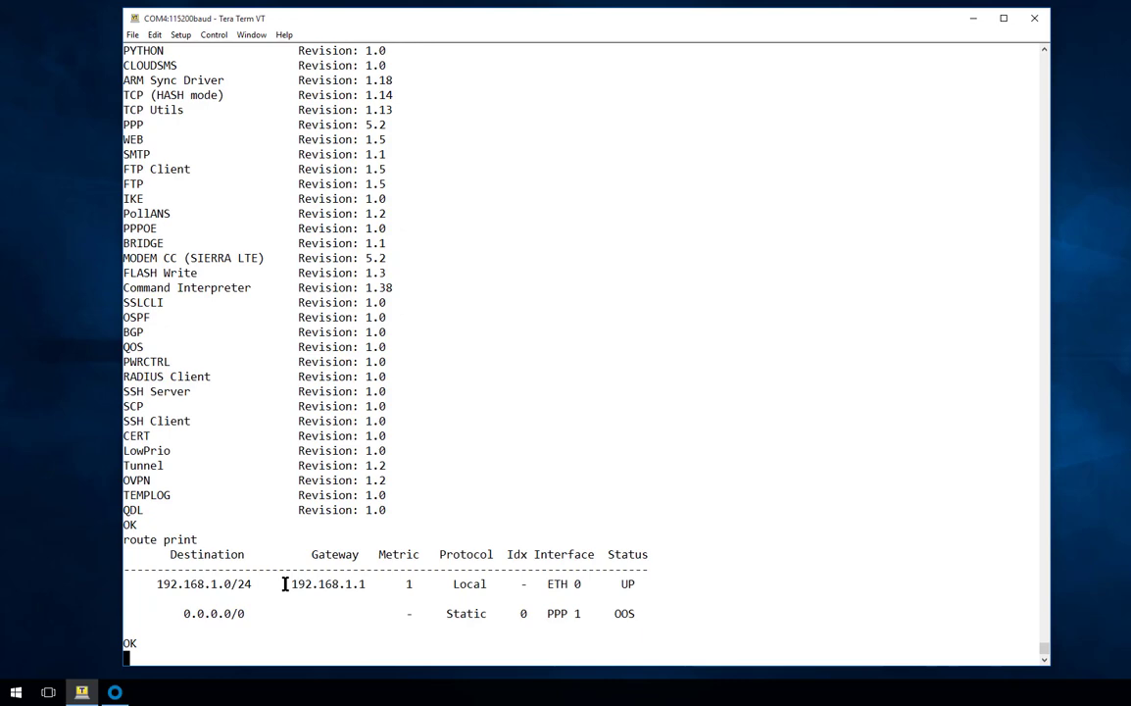
drag(285, 584, 368, 587)
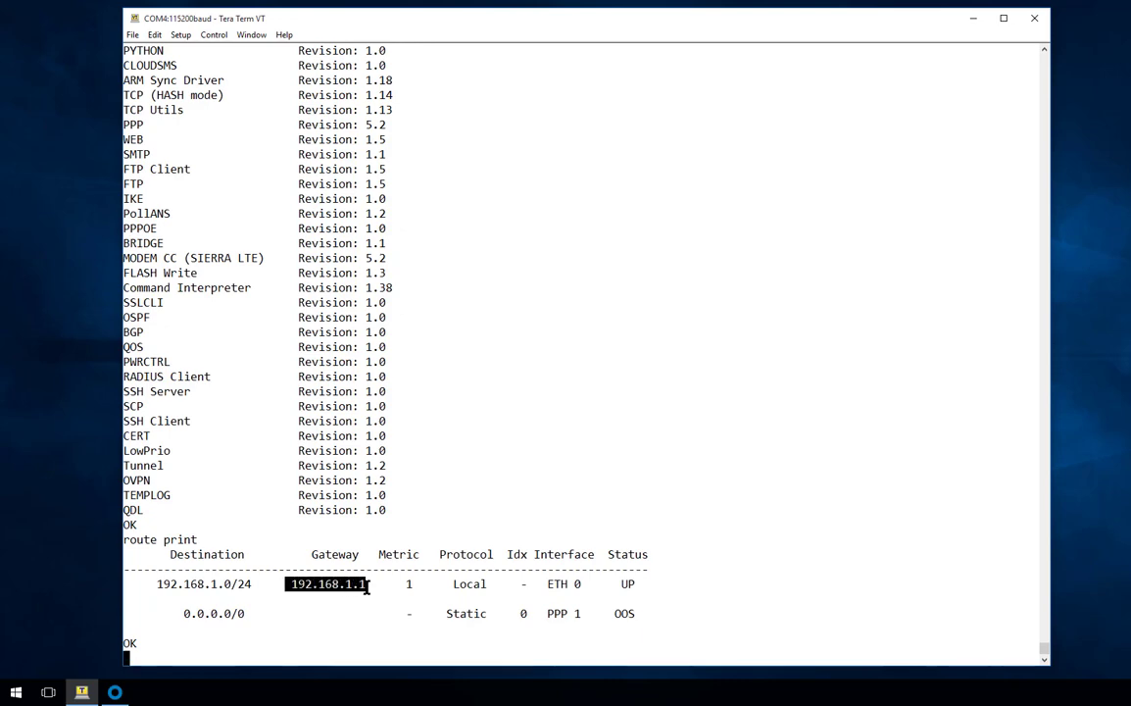
double_click(628, 584)
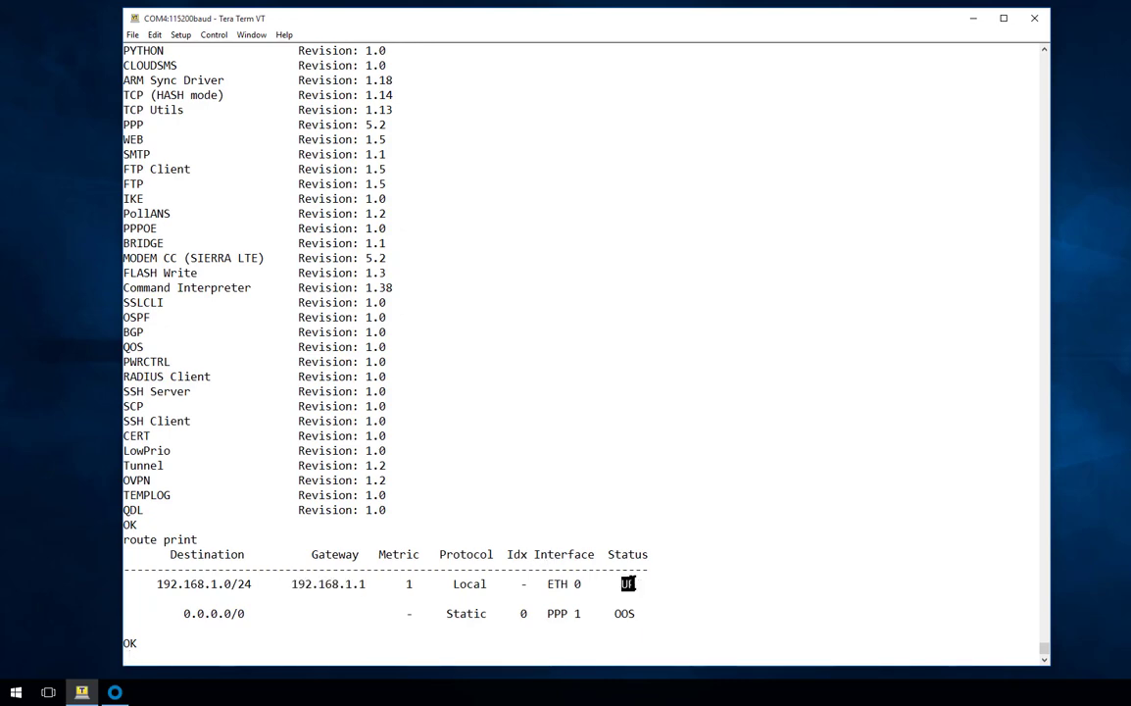
click(481, 651)
text(eth 0 status)
key(Return)
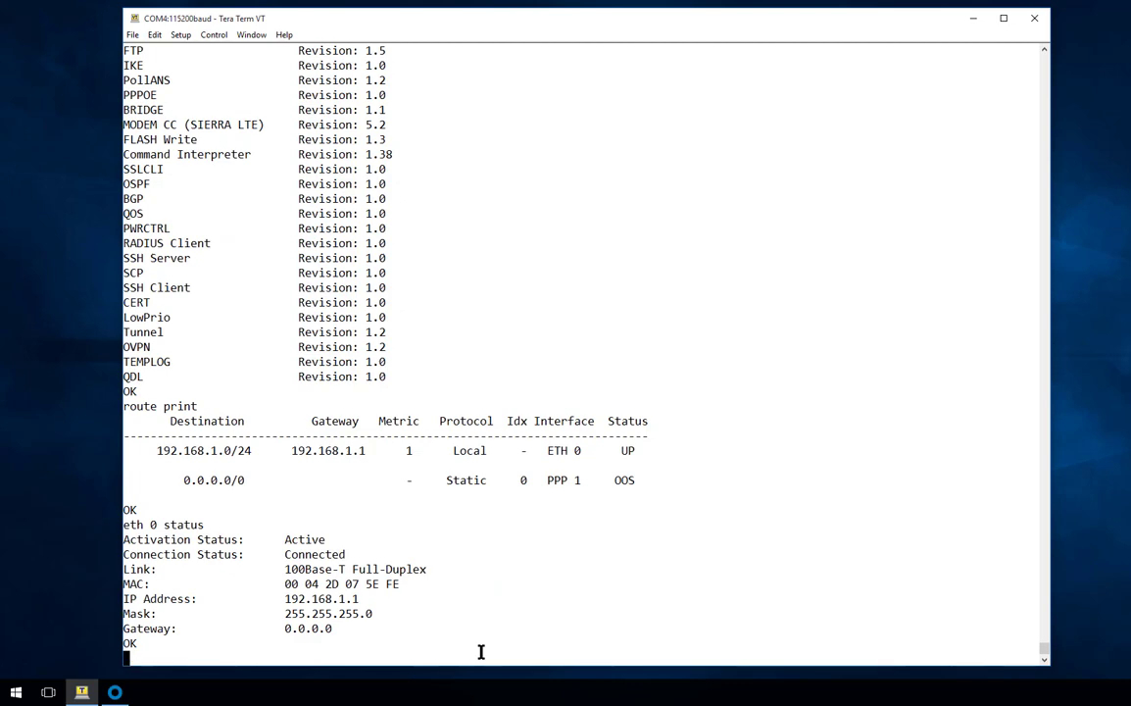
- Enable the Ethernet 0 DHCP client and confirm it leased 192.168.0.49 with gateway 192.168.0.1
text(eth 0 dhcpcli)
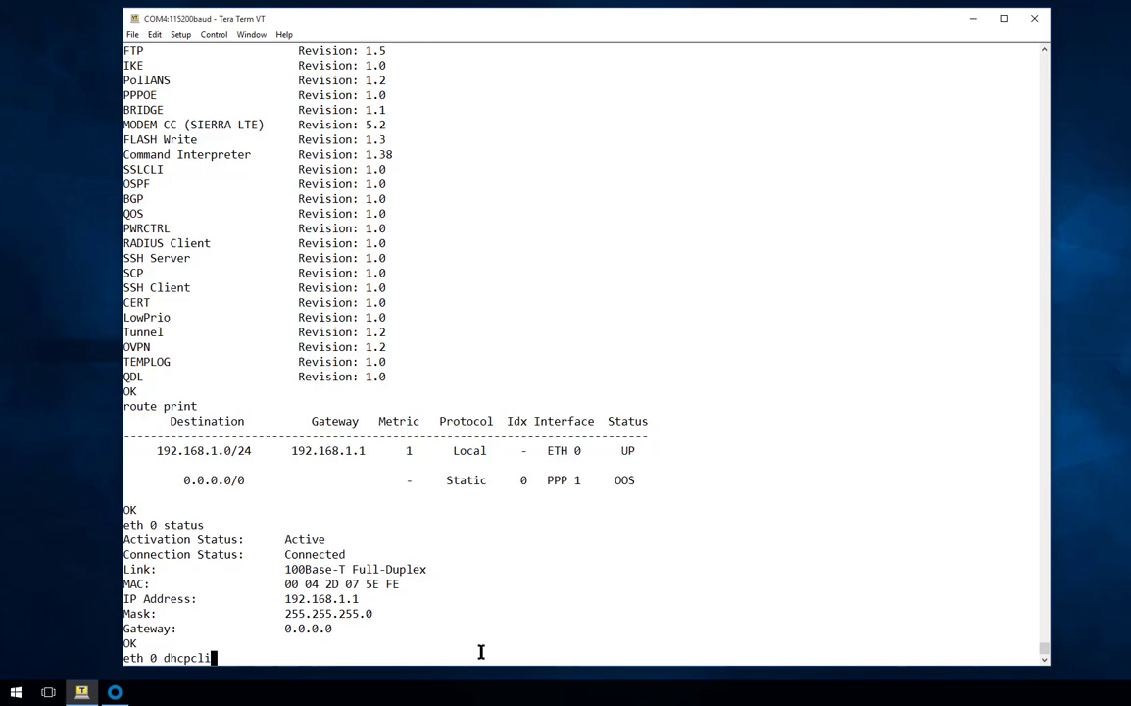
text( on)
key(Return)
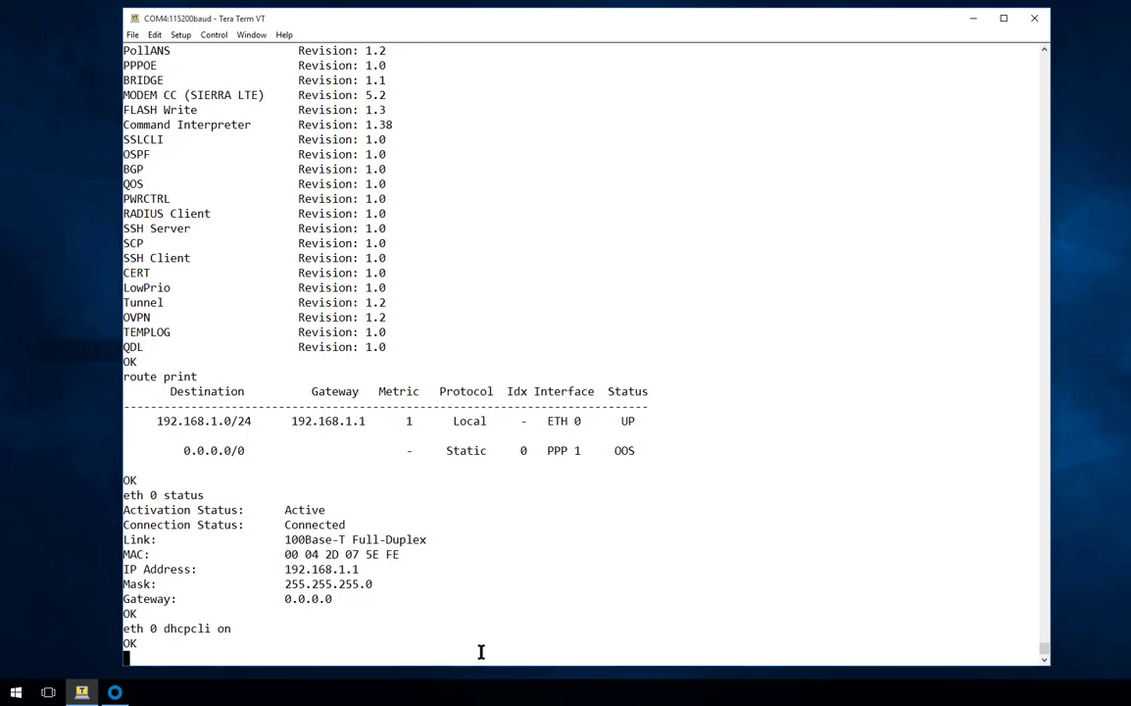
text(eth 0 status)
key(Return)
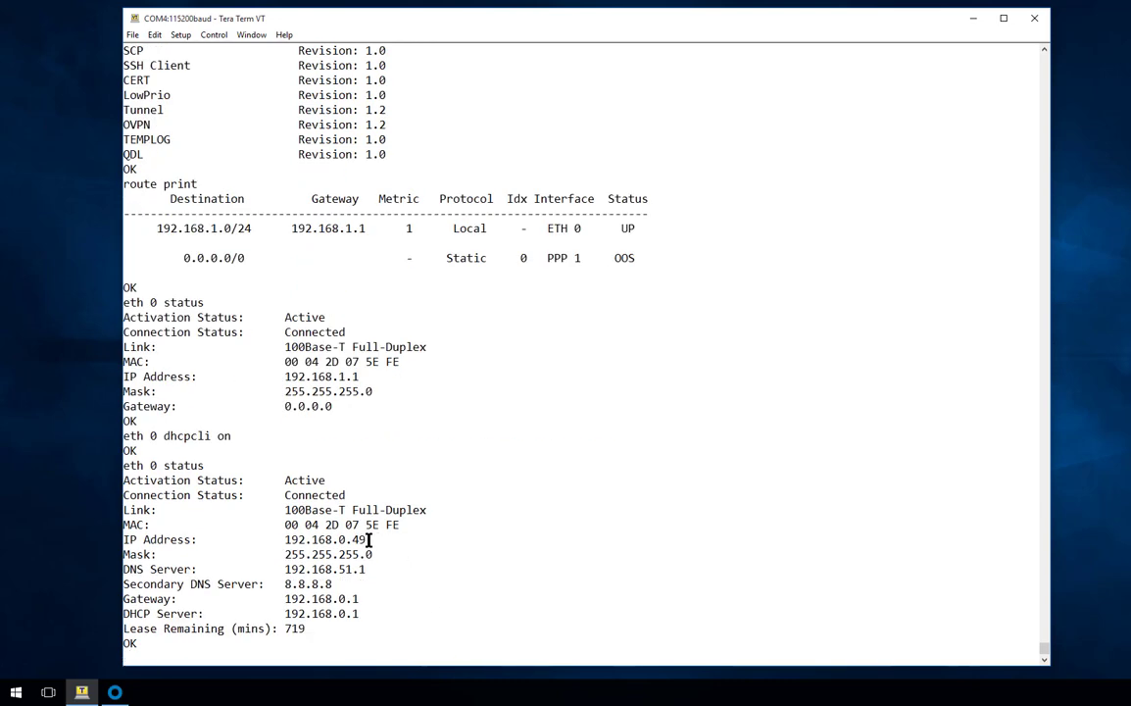
drag(369, 539, 360, 600)
click(396, 598)
- Print the route table to confirm the new 192.168.0.0/24 local route via 192.168.0.49
text(route print)
key(Return)
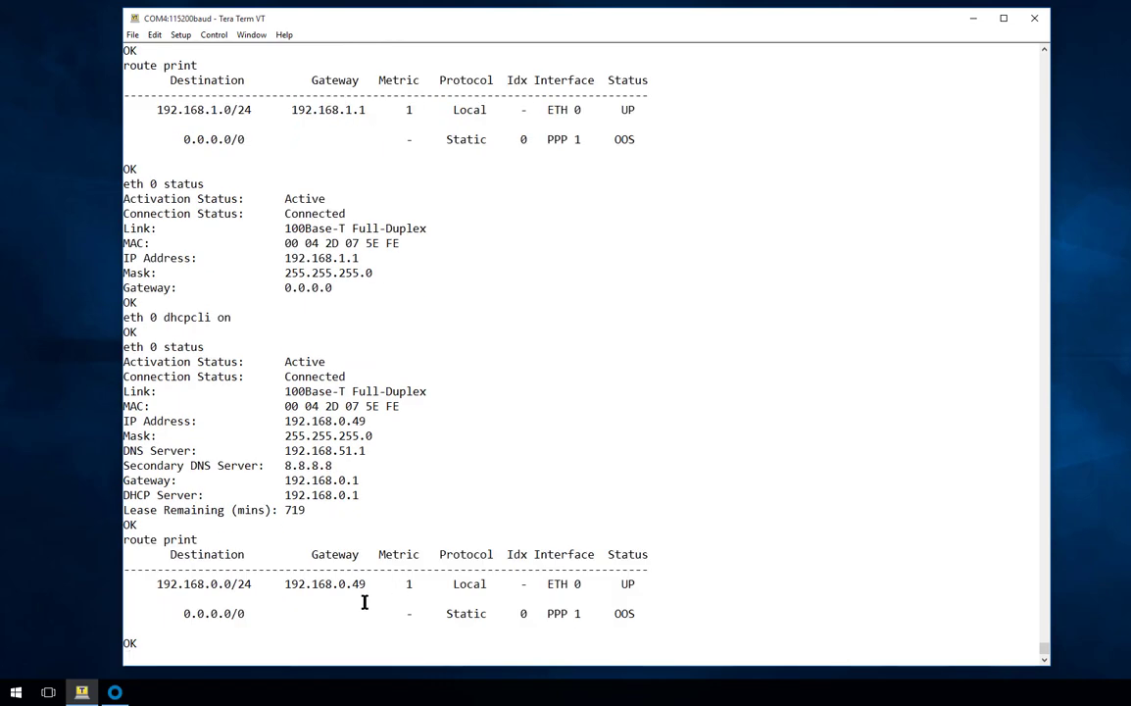
drag(369, 584, 282, 583)
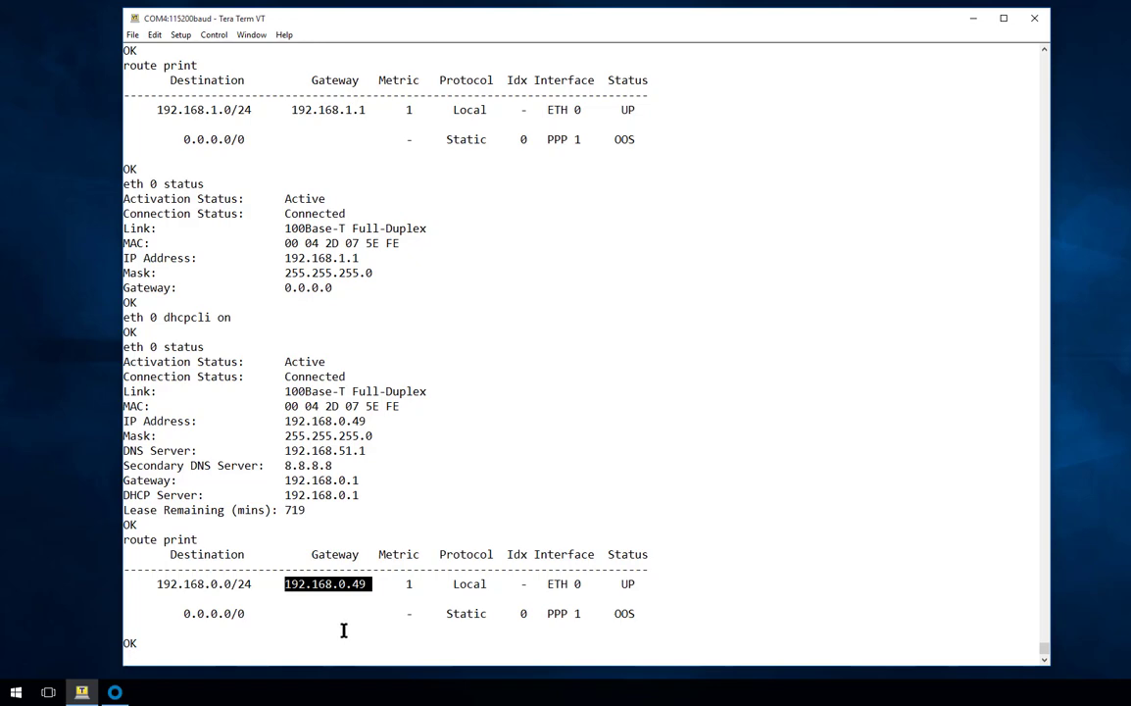
click(343, 630)
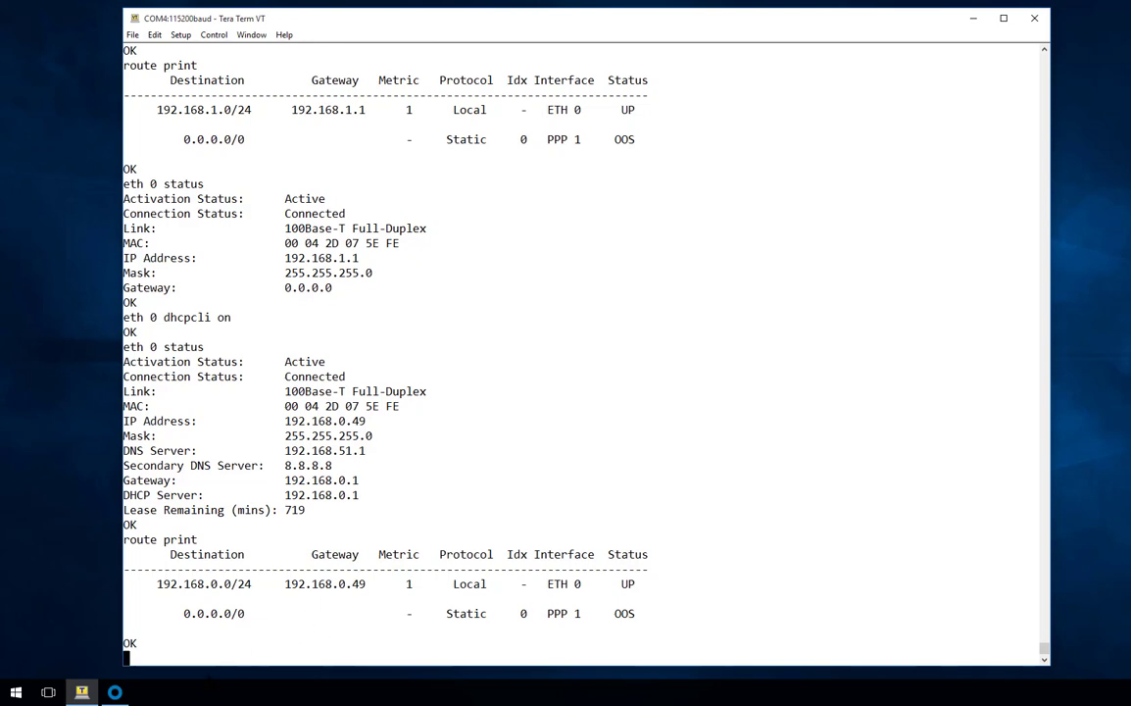
- Open a maximized browser at 192.168.0.49 and skip the getting-started wizard
click(114, 692)
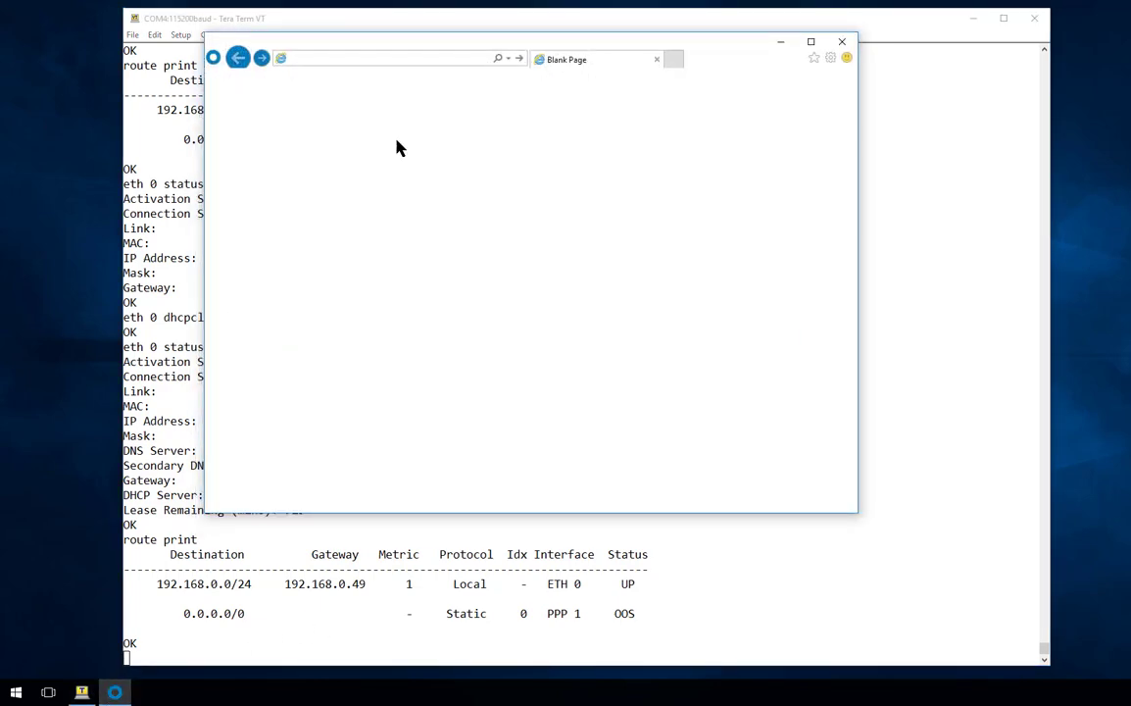
click(810, 42)
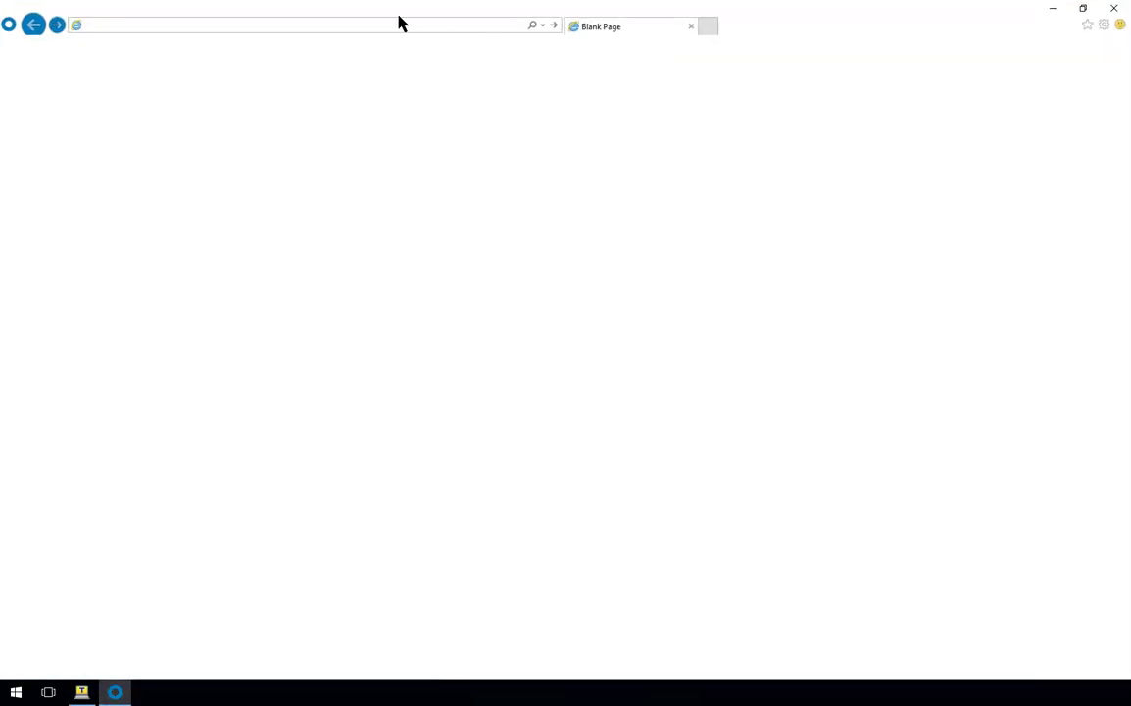
click(383, 29)
text(192.168.0.49)
key(Return)
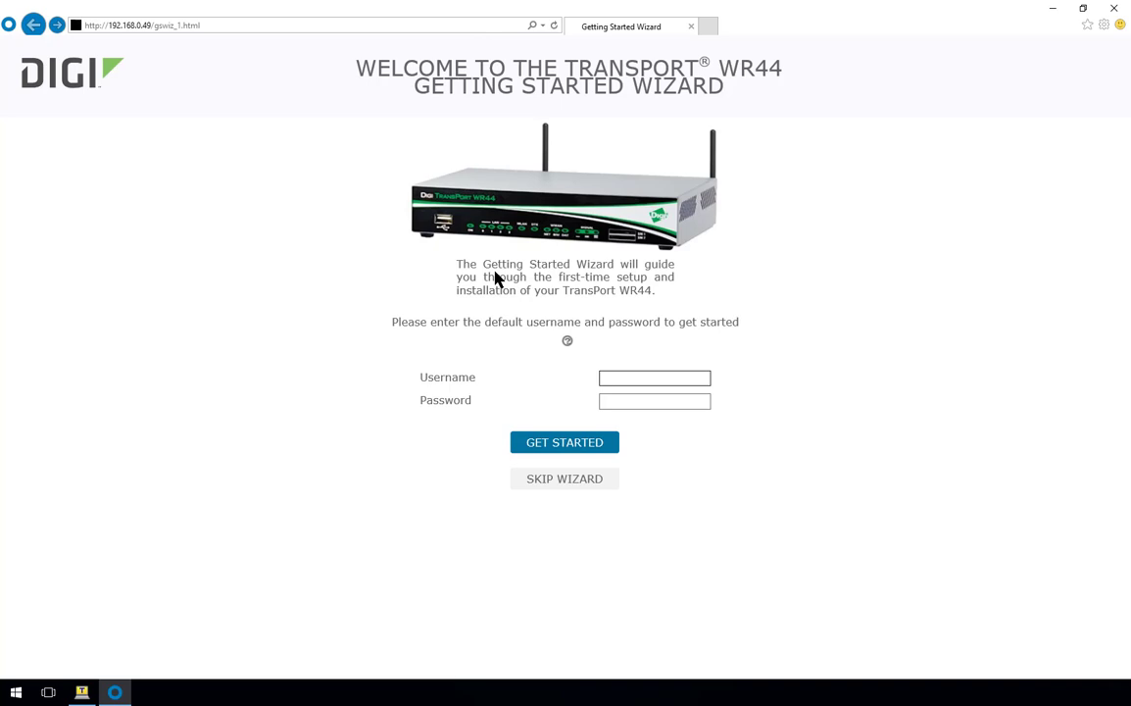
click(568, 486)
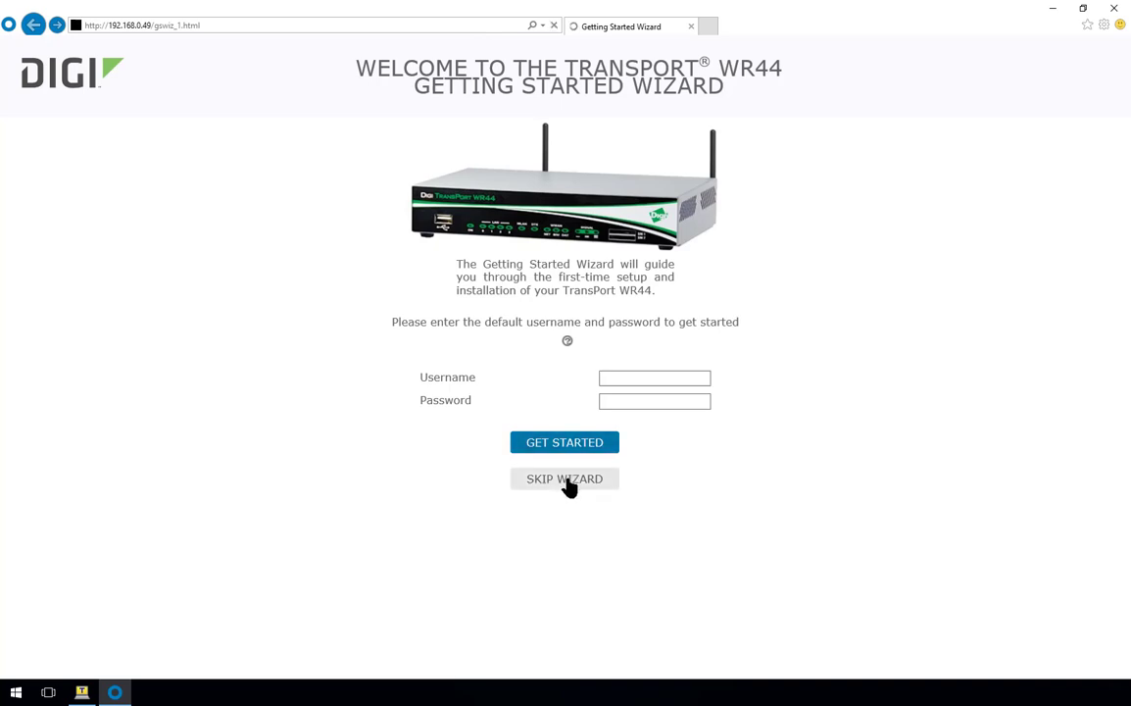
- Log in to the router's web interface with its username and password
click(541, 174)
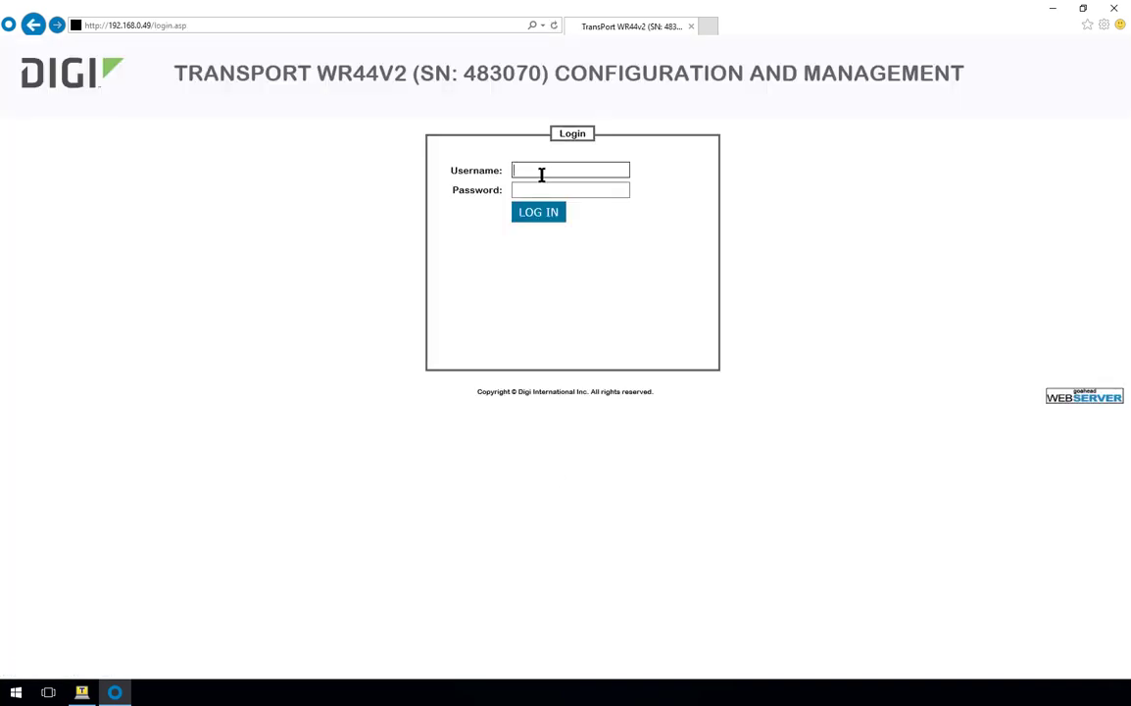
text(username)
key(Tab)
text(password)
key(Return)
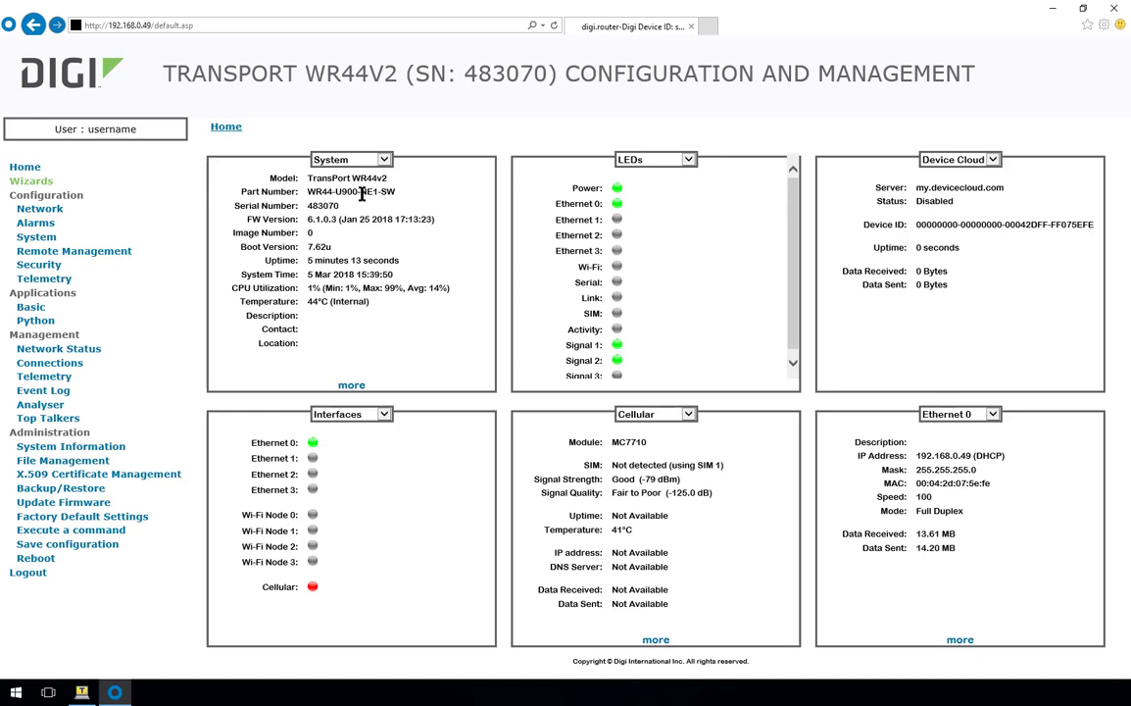
drag(387, 180, 309, 179)
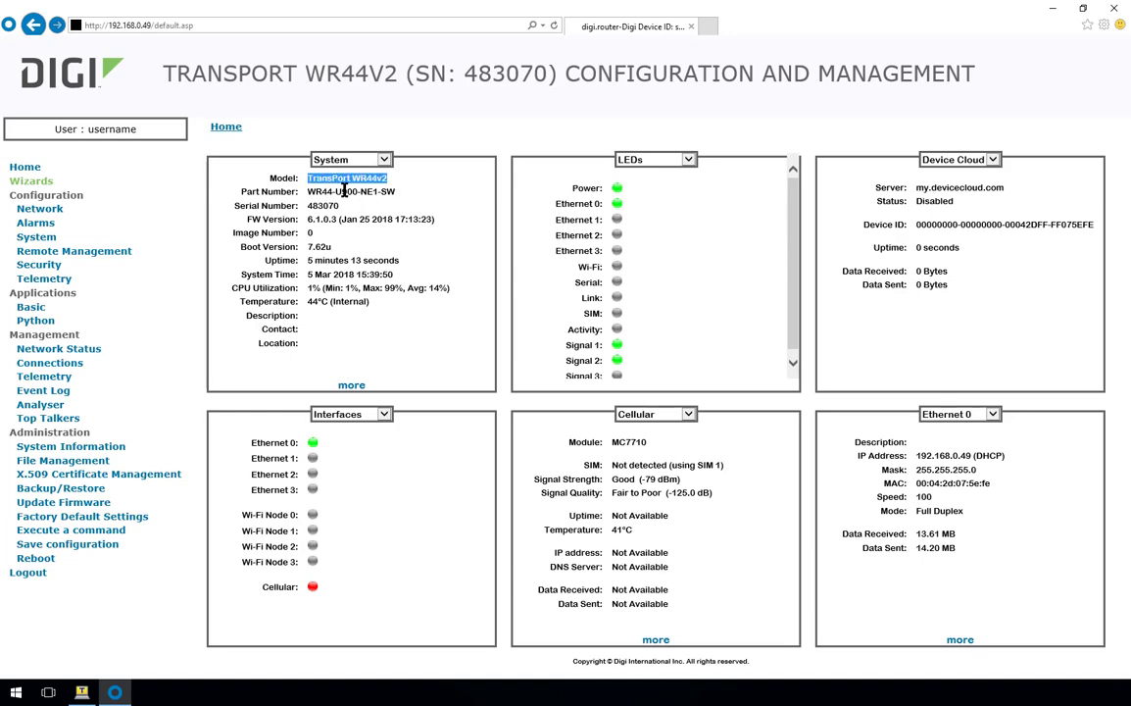
click(348, 179)
drag(396, 192, 308, 219)
click(355, 215)
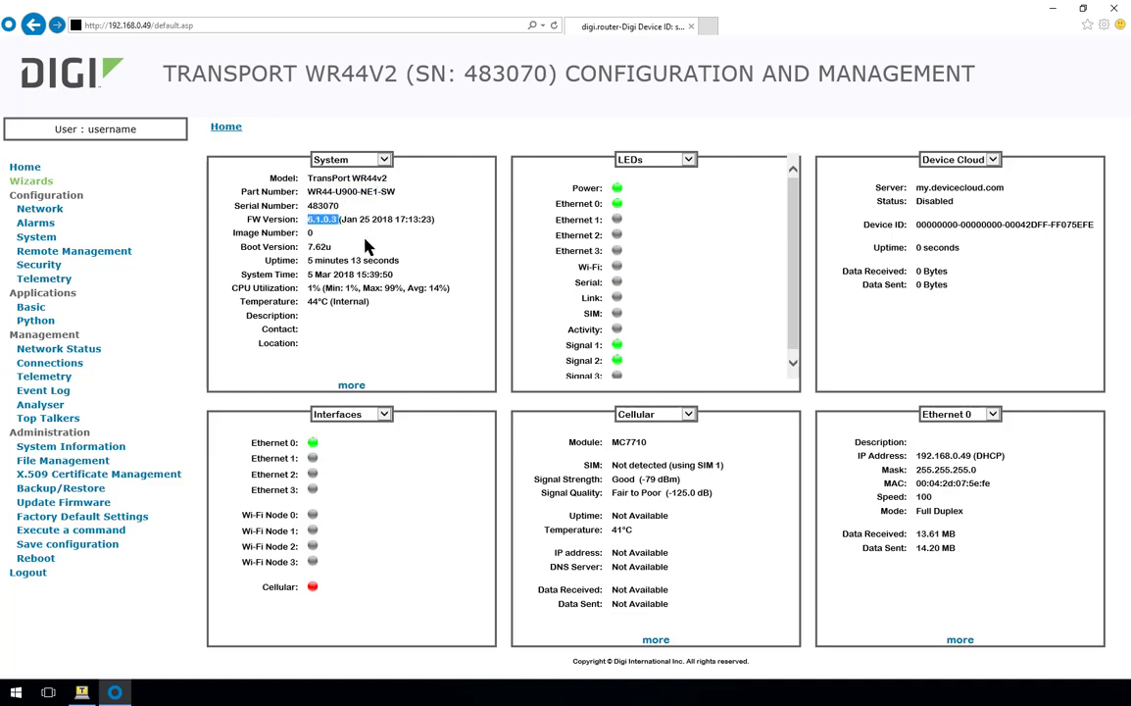
click(366, 245)
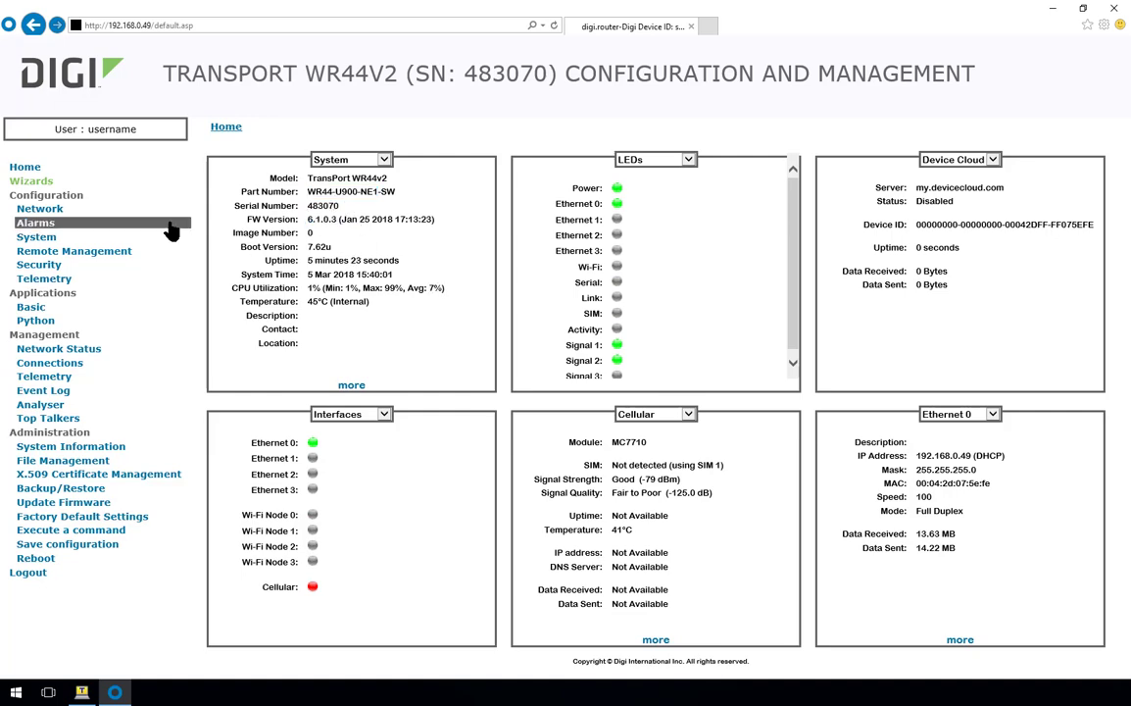
- In Configuration > Interfaces > Mobile, set the APN to mobile.o2.co.uk
click(39, 212)
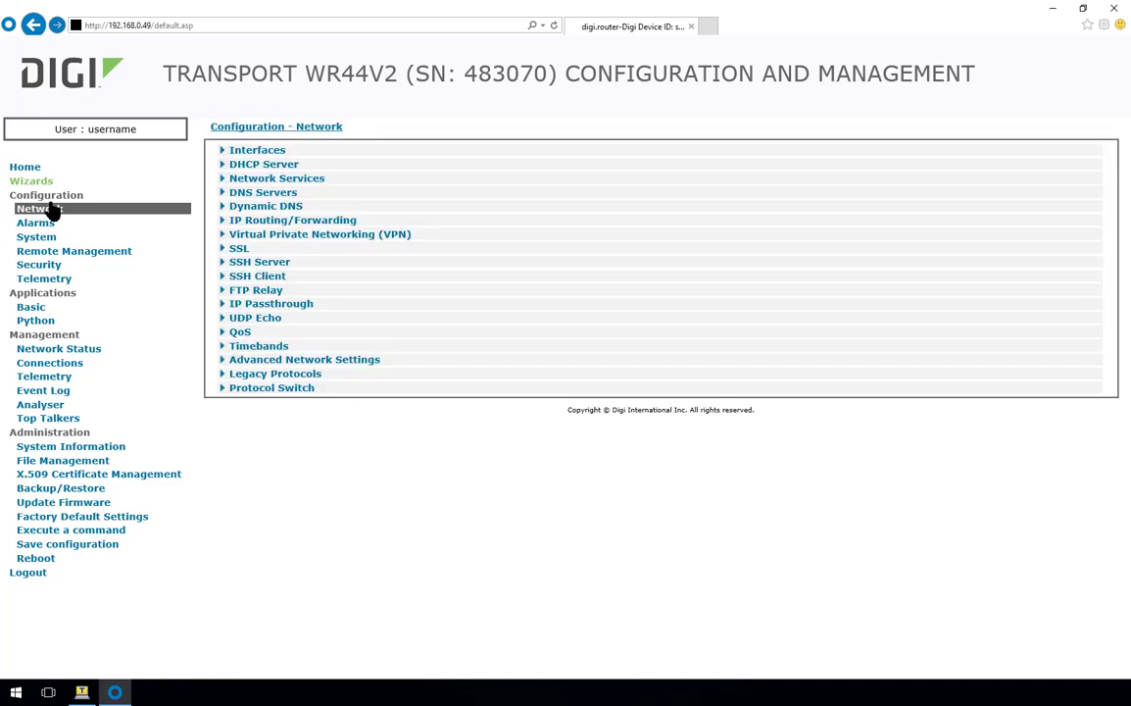
click(240, 153)
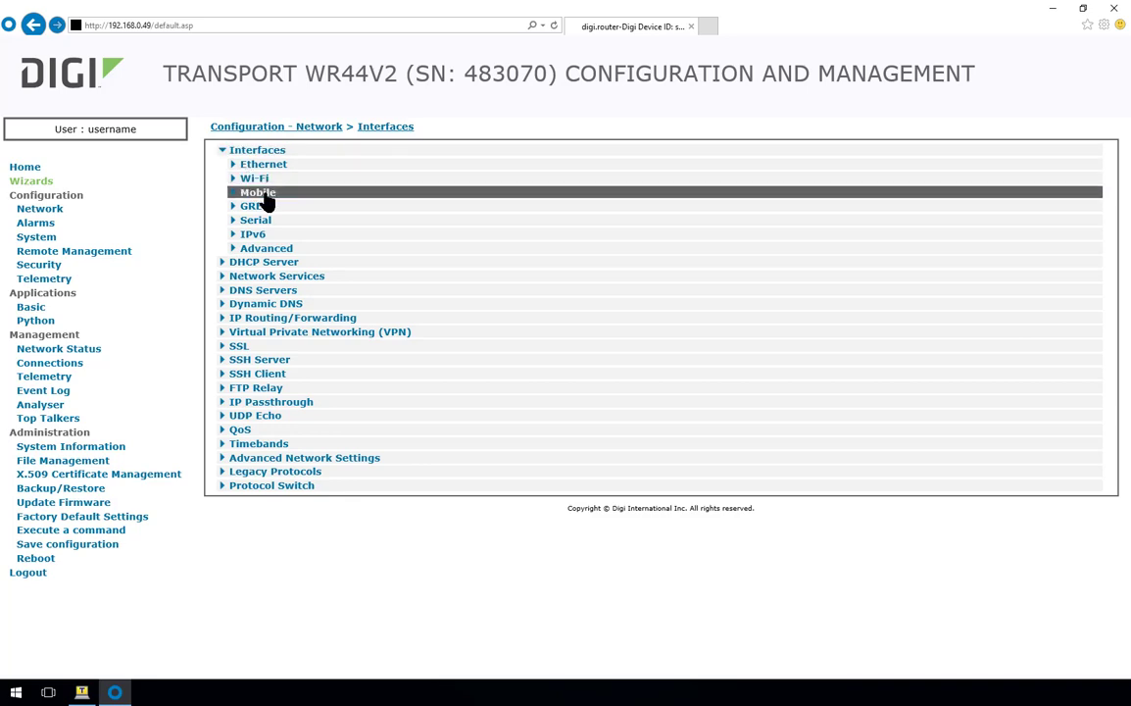
click(259, 195)
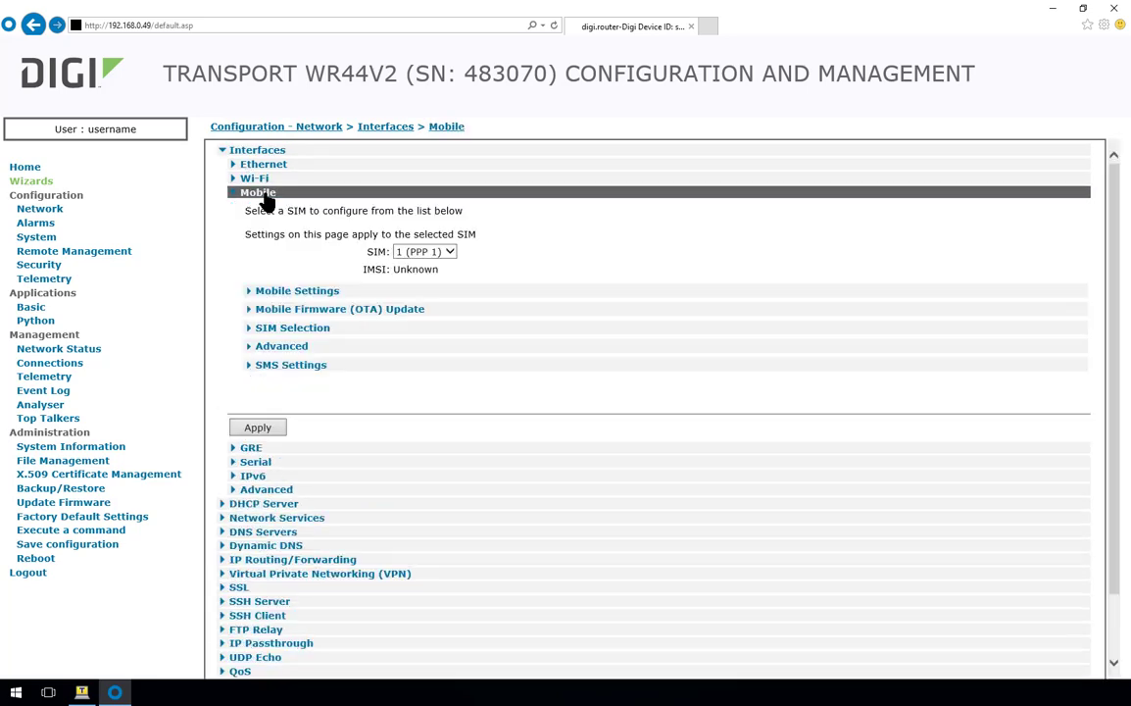
click(304, 292)
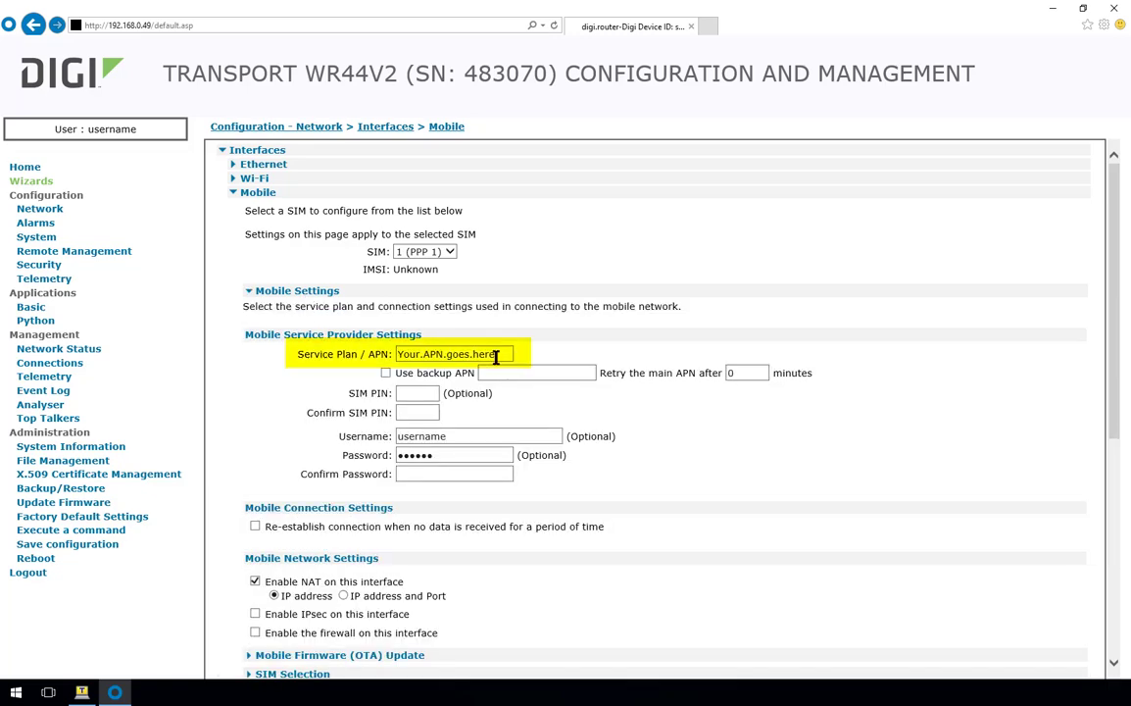
drag(495, 354, 378, 354)
text(m)
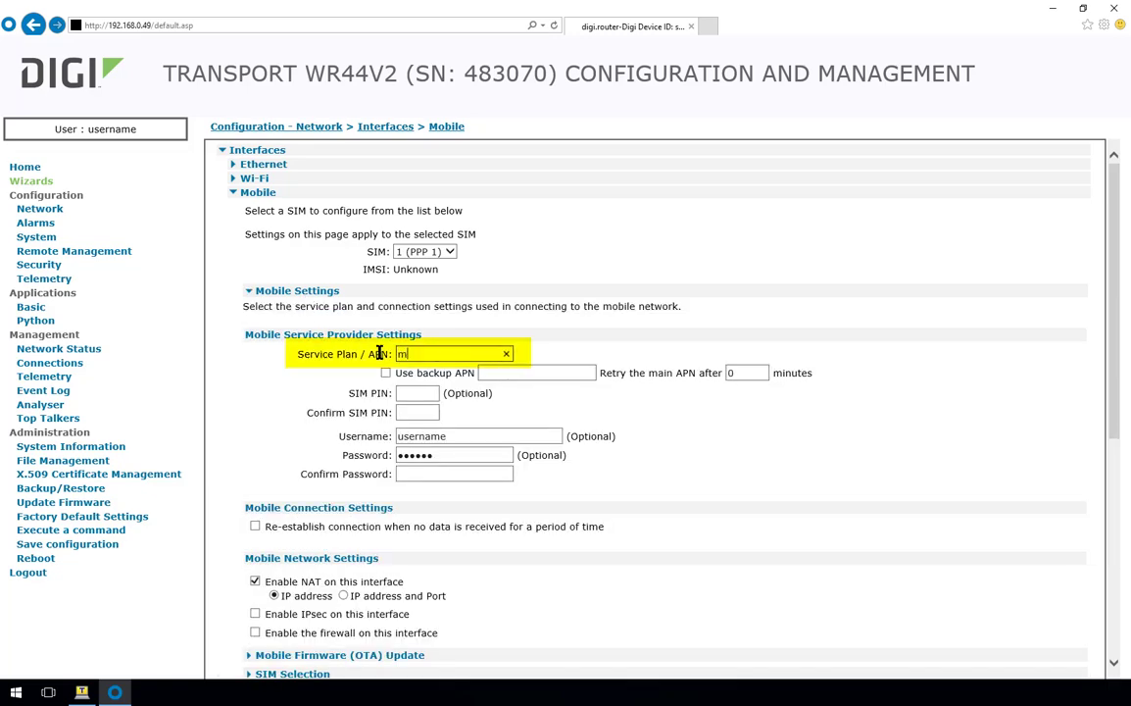
text(obile.o2.co.uk)
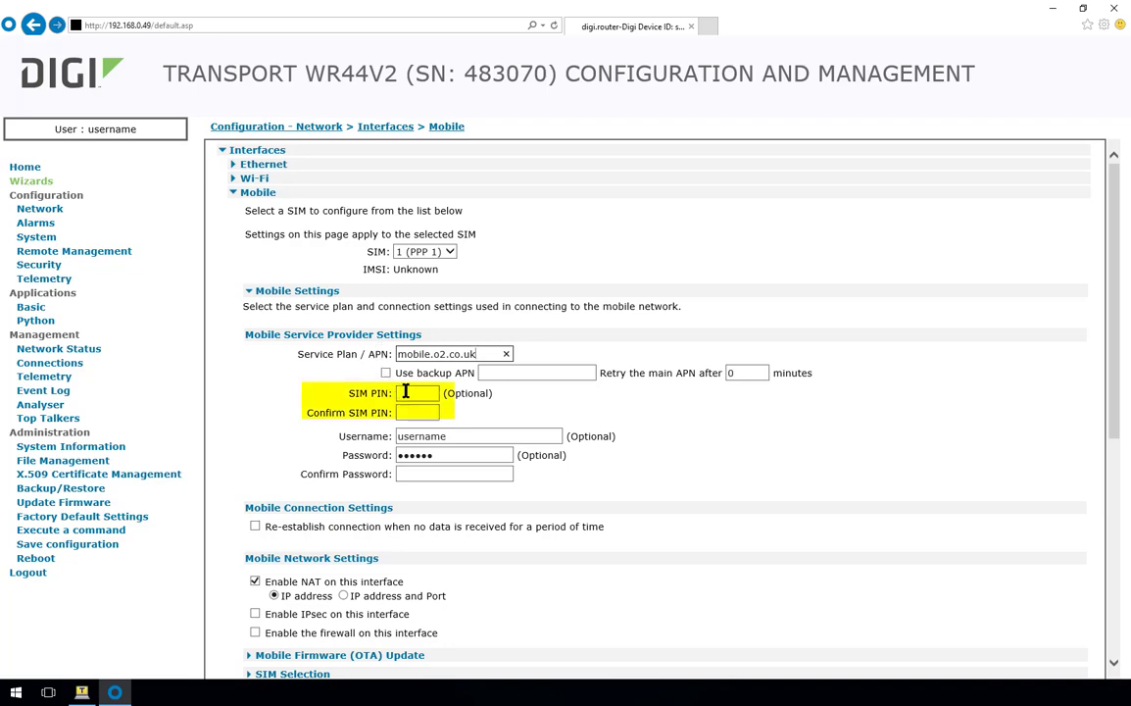
- Clear the mobile Username, Password and Confirm Password fields
click(402, 393)
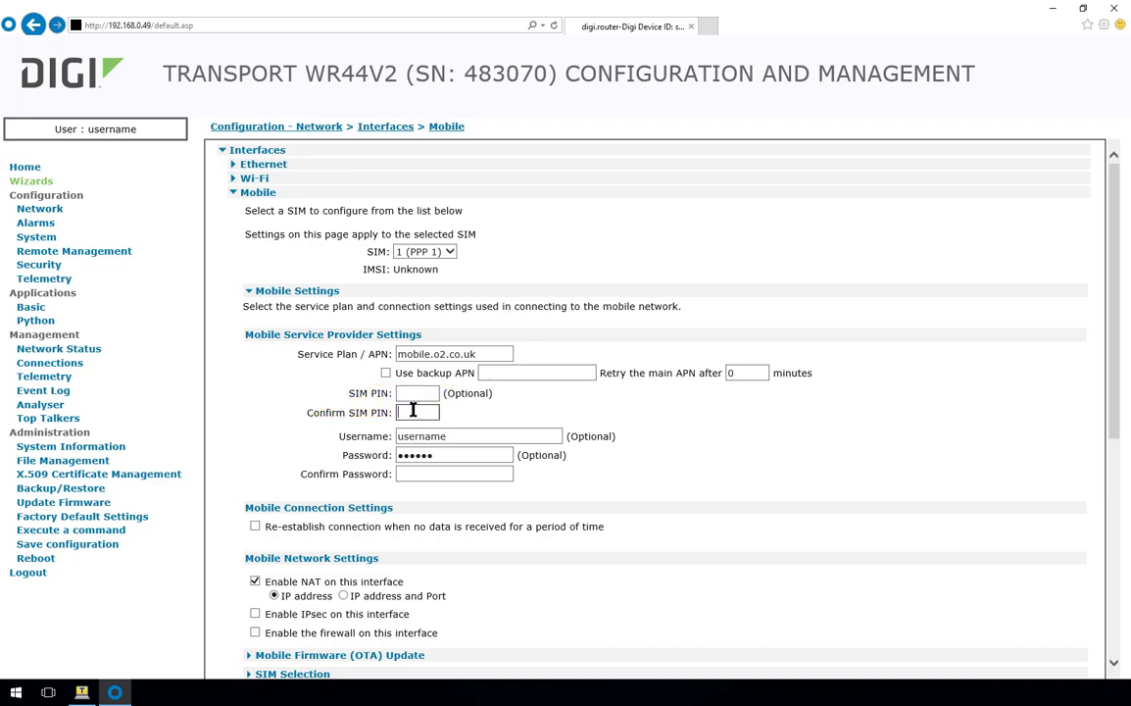
drag(461, 435, 378, 437)
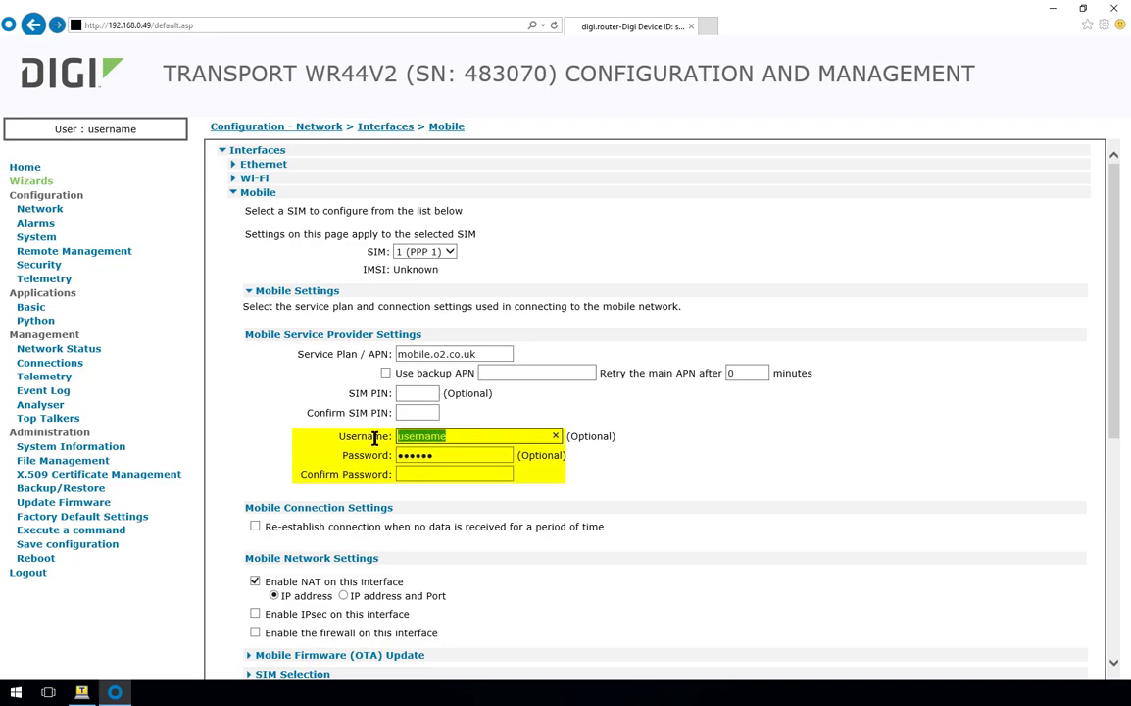
key(BackSpace)
drag(448, 454, 387, 455)
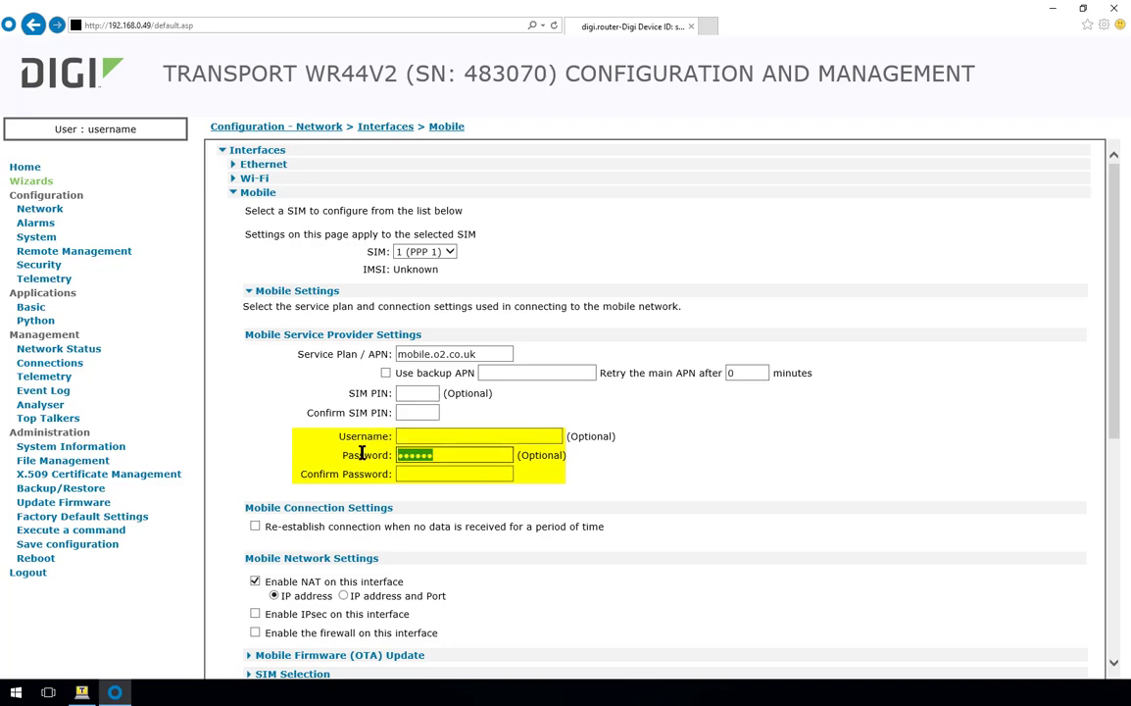
key(BackSpace)
click(406, 472)
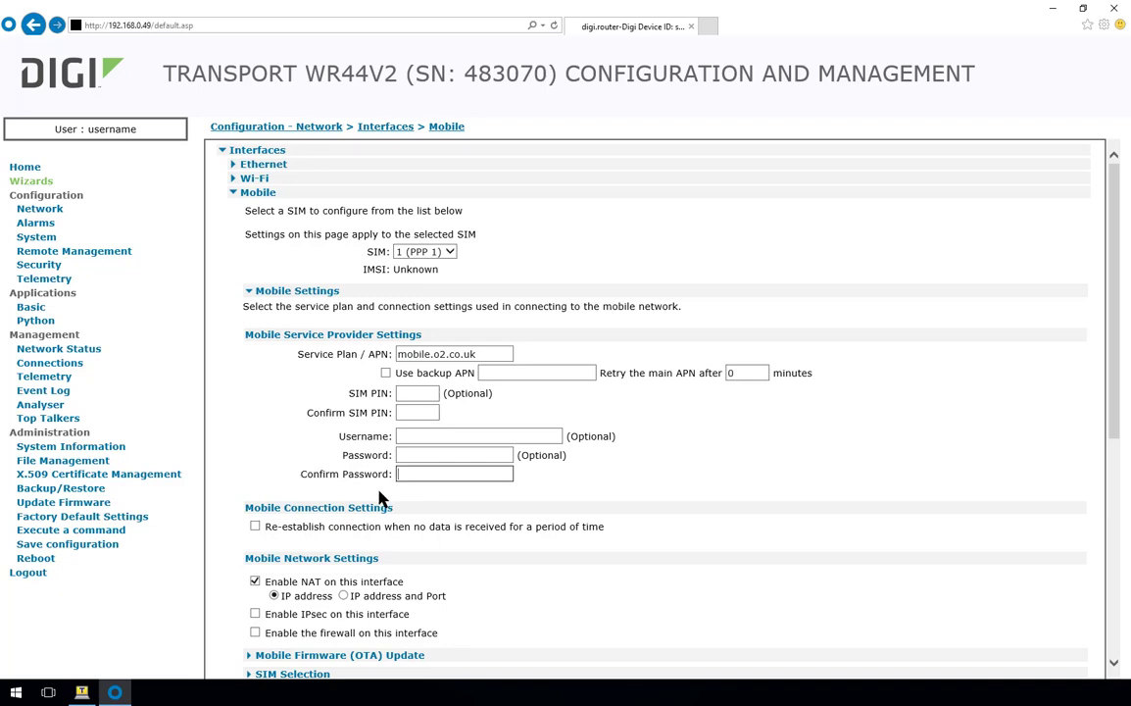
scroll(378, 491, down, 2)
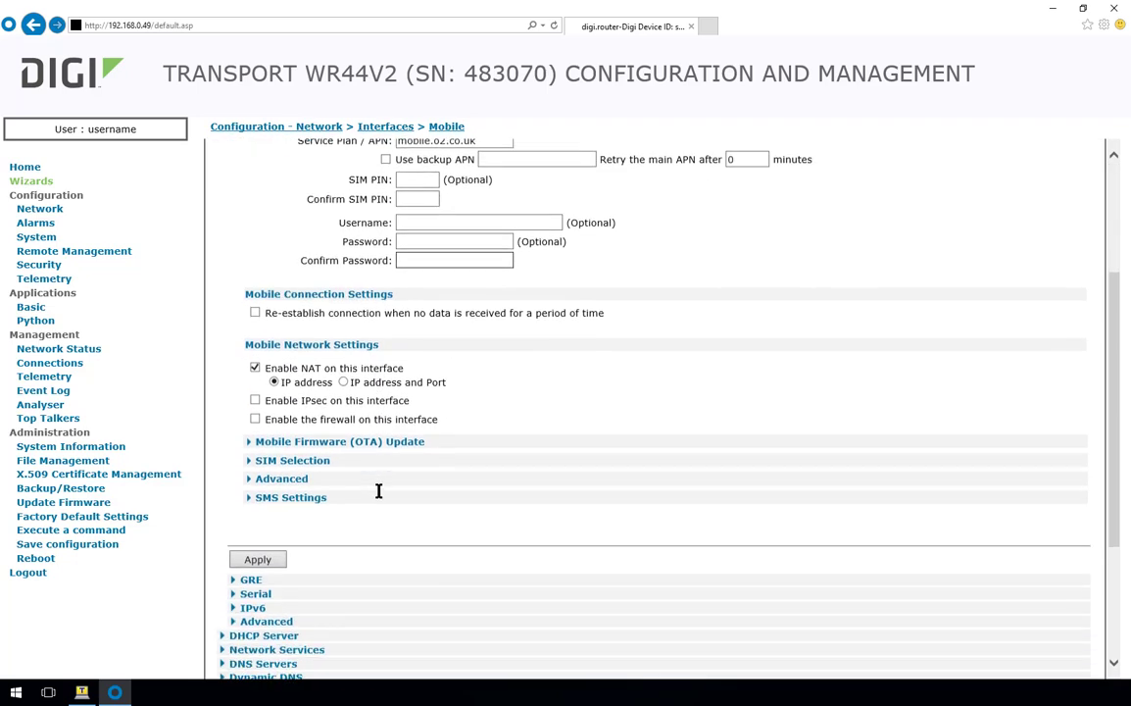
- Apply the cleared mobile credentials and expand the mobile Advanced settings
click(268, 559)
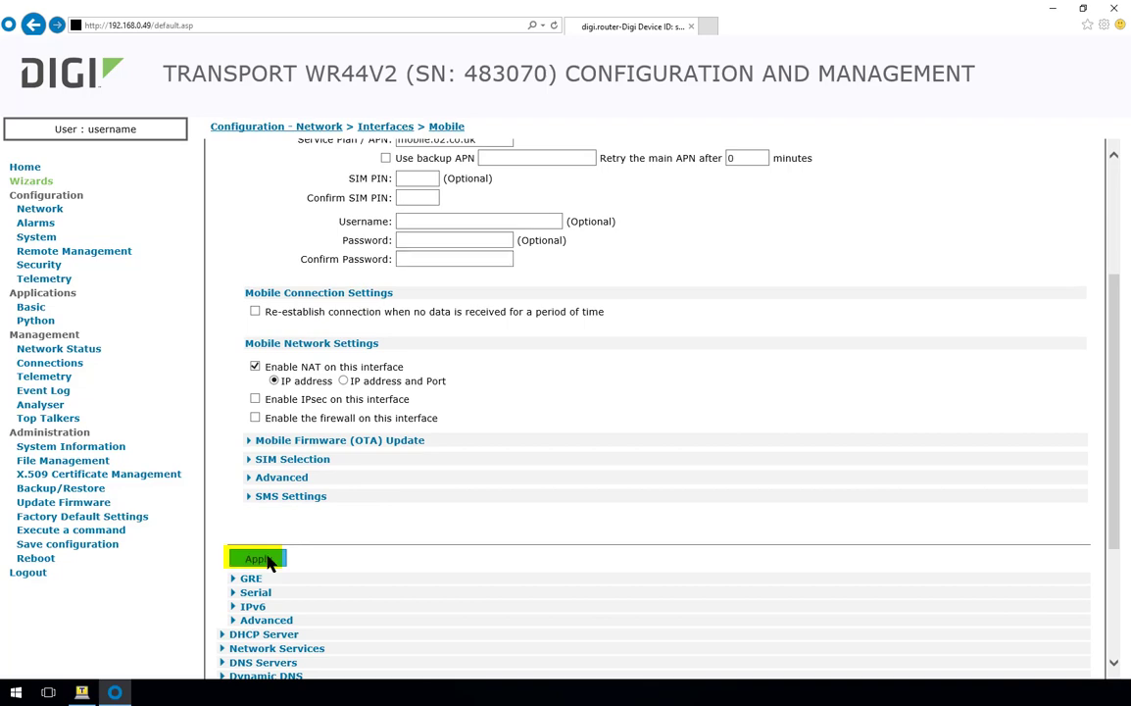
click(284, 478)
scroll(274, 477, down, 1)
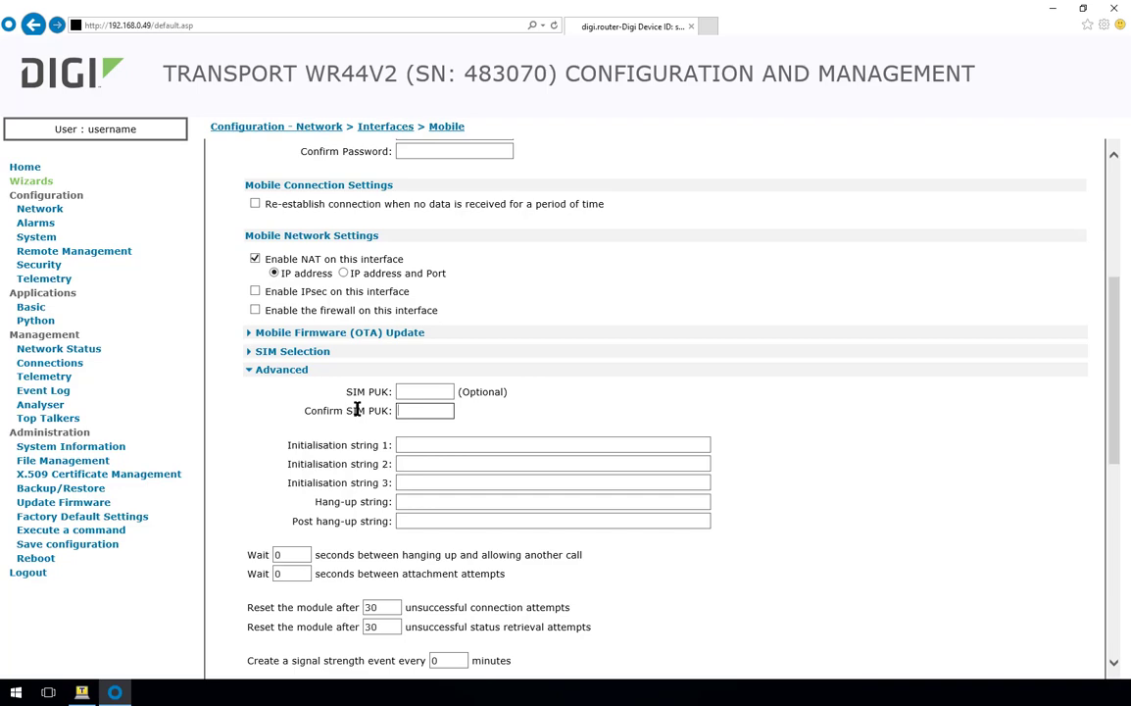
- Save the configuration to Config 0 (power up)
click(88, 545)
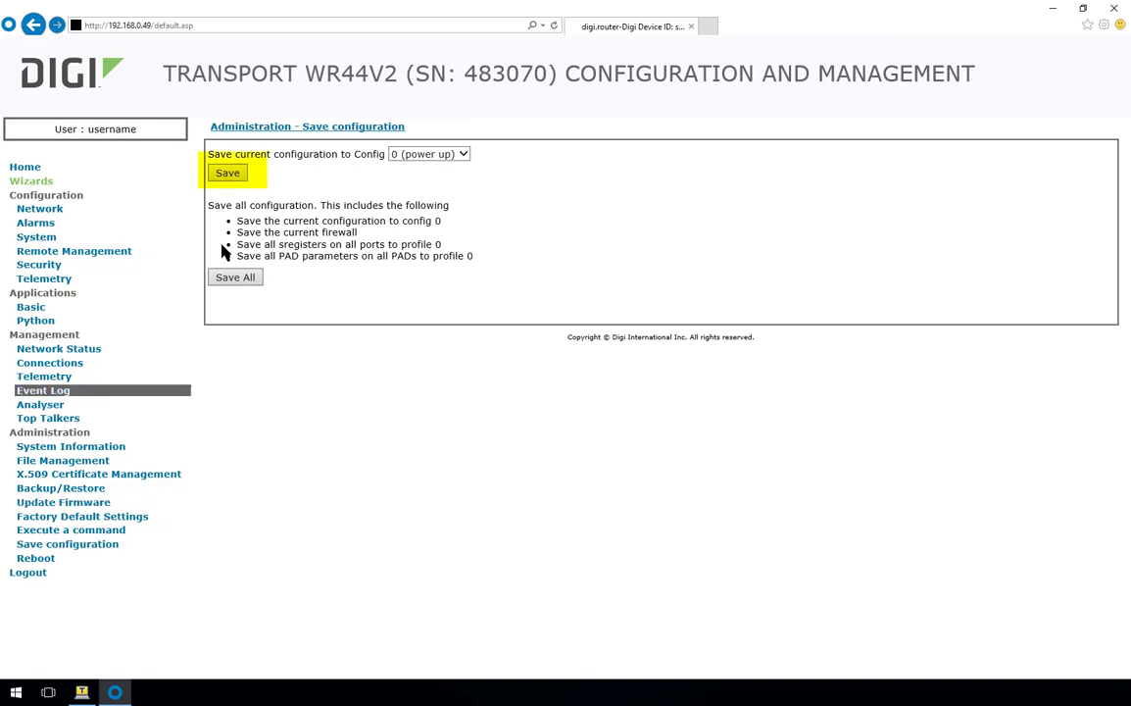
click(231, 176)
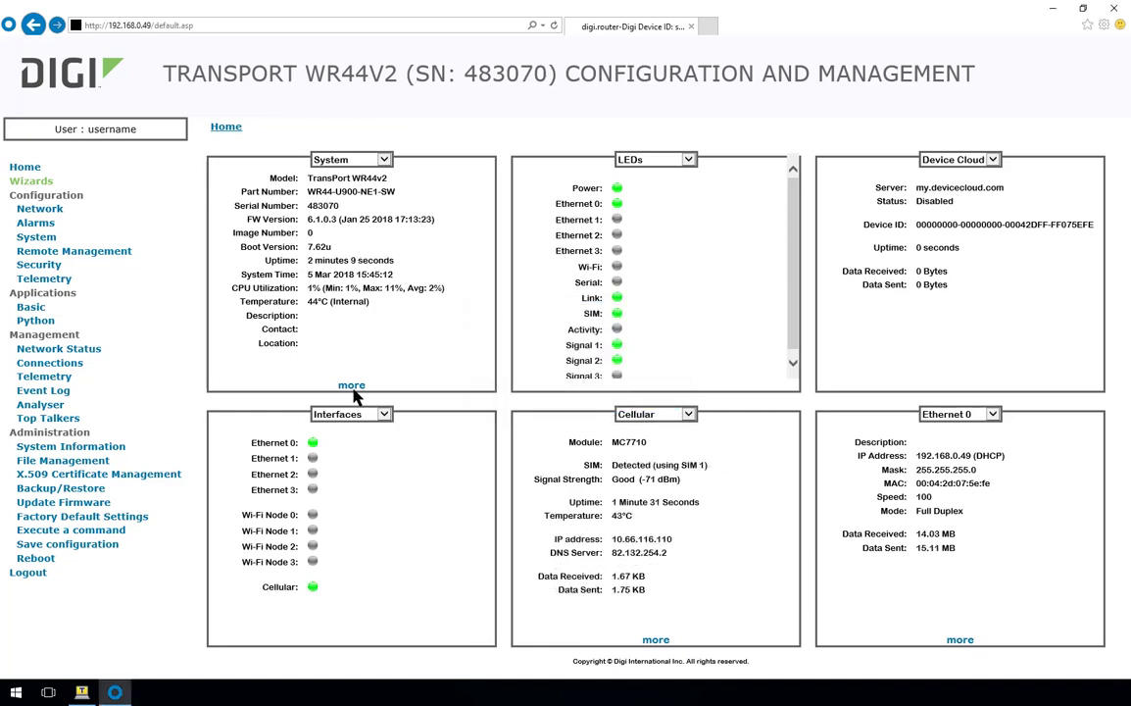
- Open Network Status for the Mobile interface, noting signal rating Good and IP 10.66.116.110
click(125, 354)
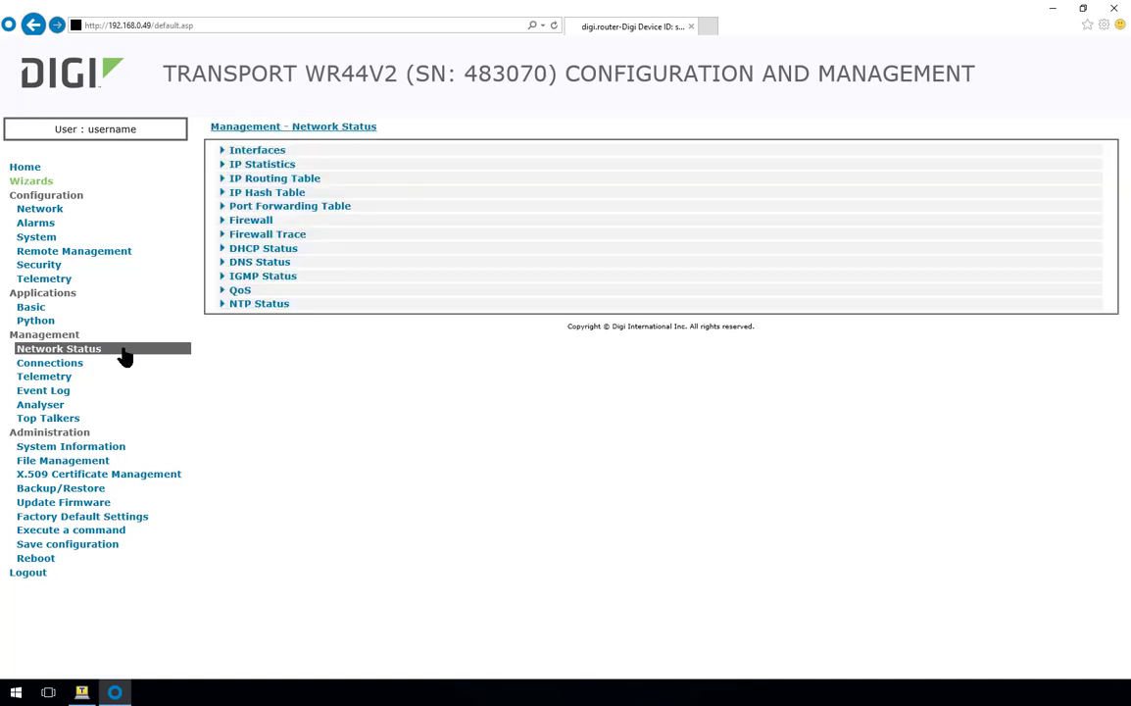
click(257, 155)
click(255, 195)
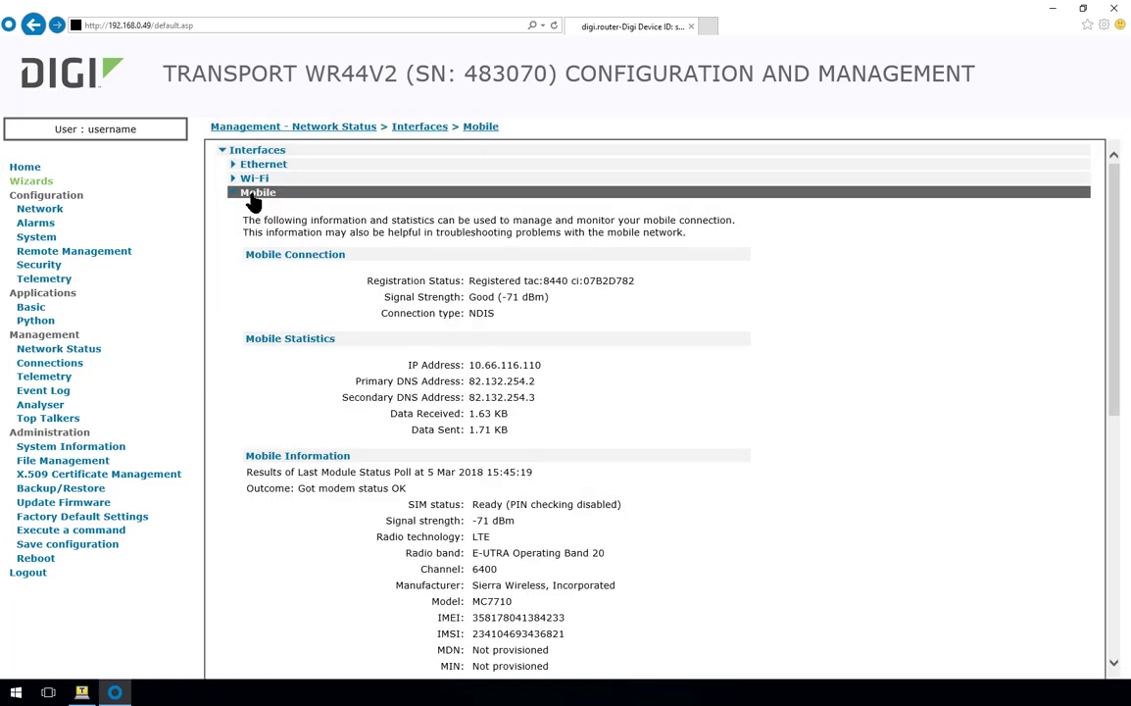
double_click(472, 297)
click(544, 299)
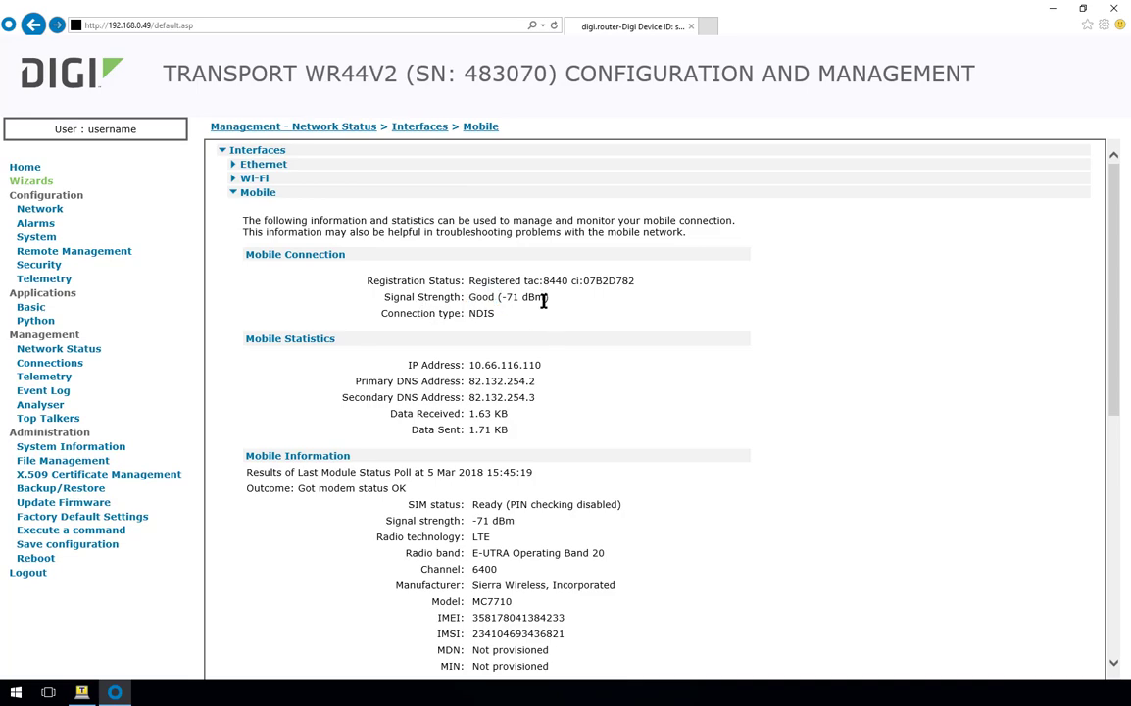
double_click(537, 365)
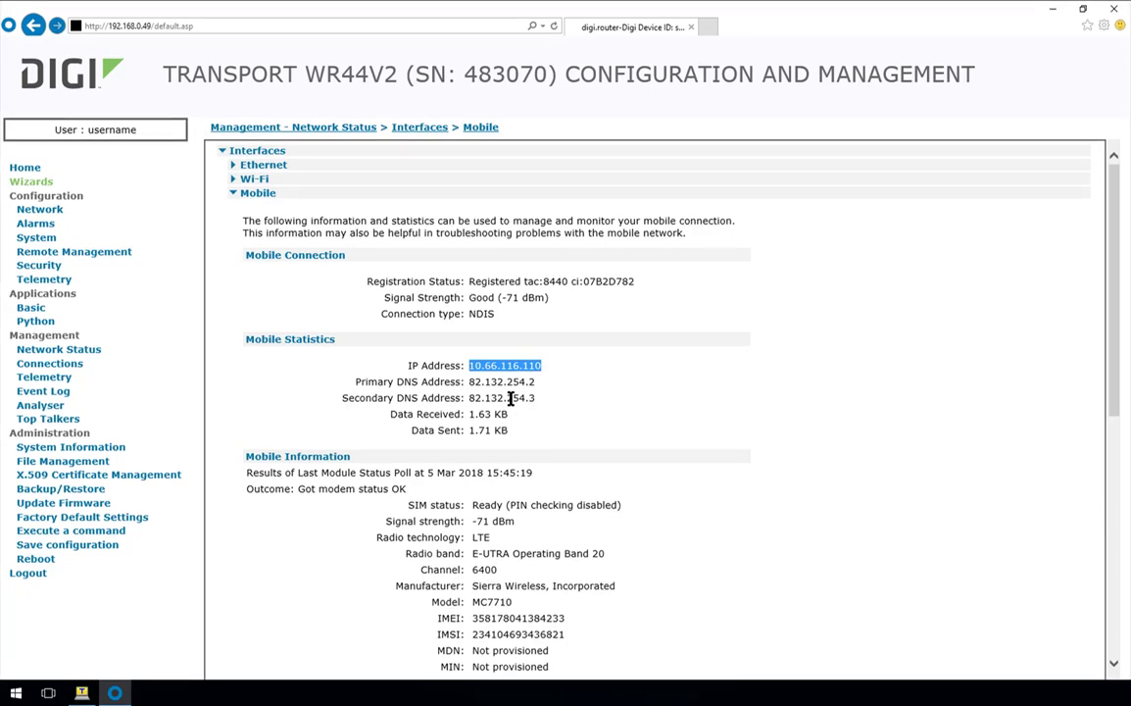
- Check the -71 dBm signal strength and the SIM card's ICCID
scroll(509, 398, down, 5)
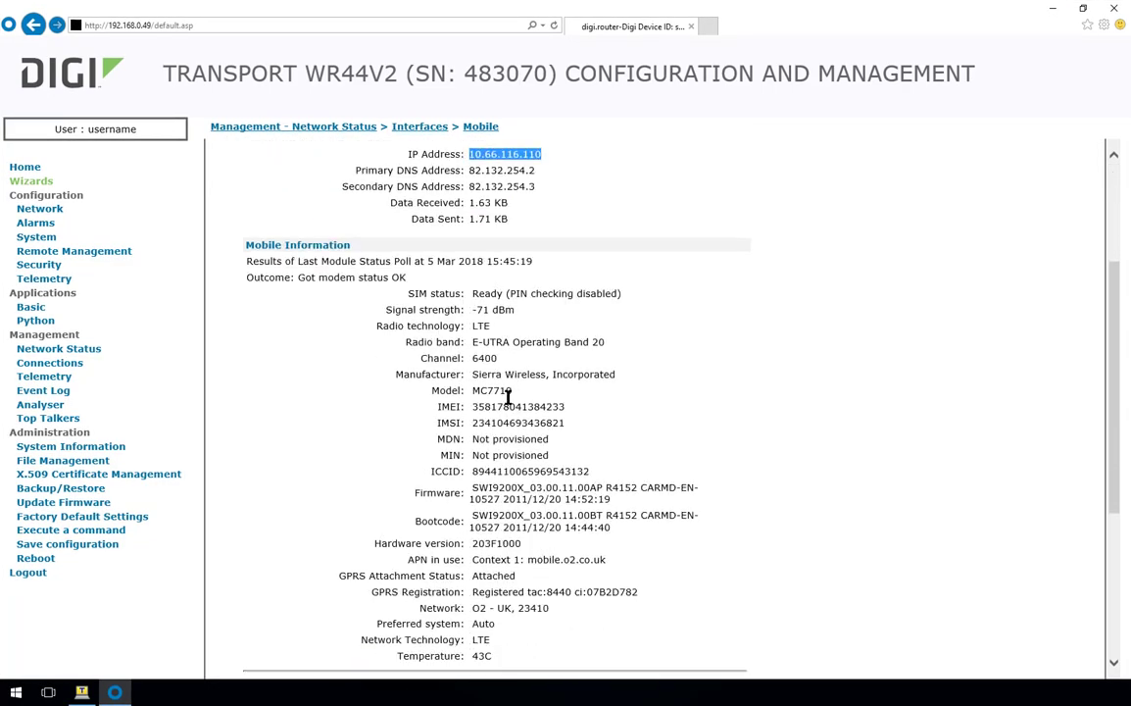
scroll(509, 389, down, 3)
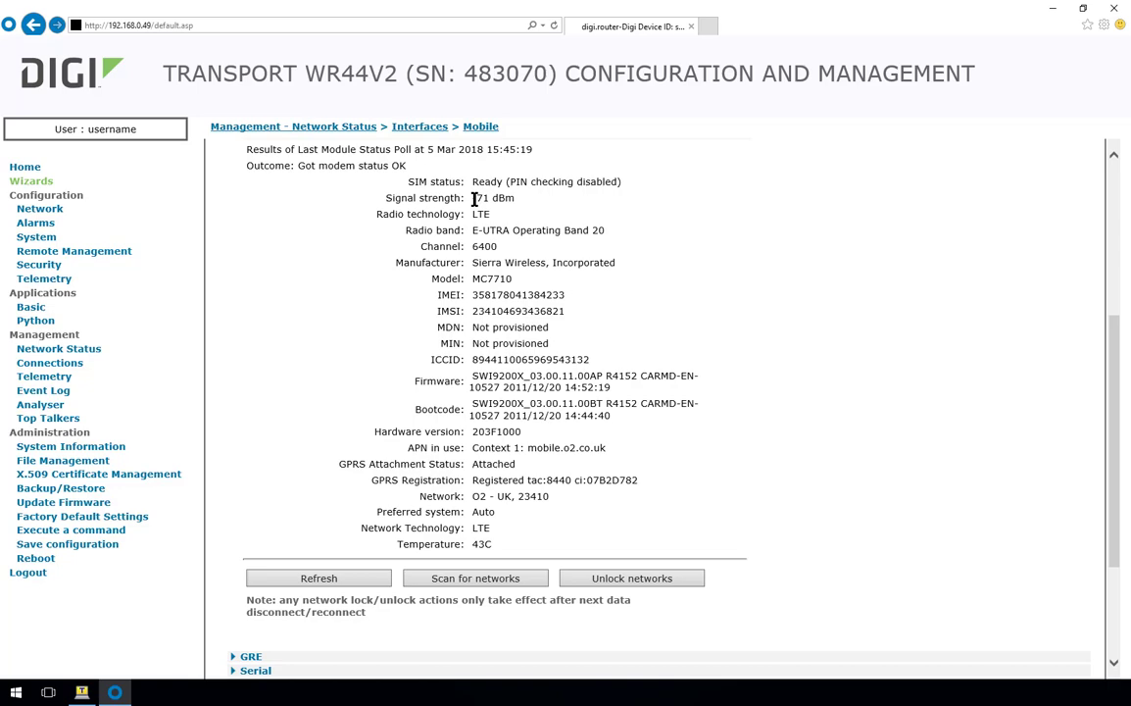
drag(473, 198, 502, 200)
drag(472, 360, 570, 359)
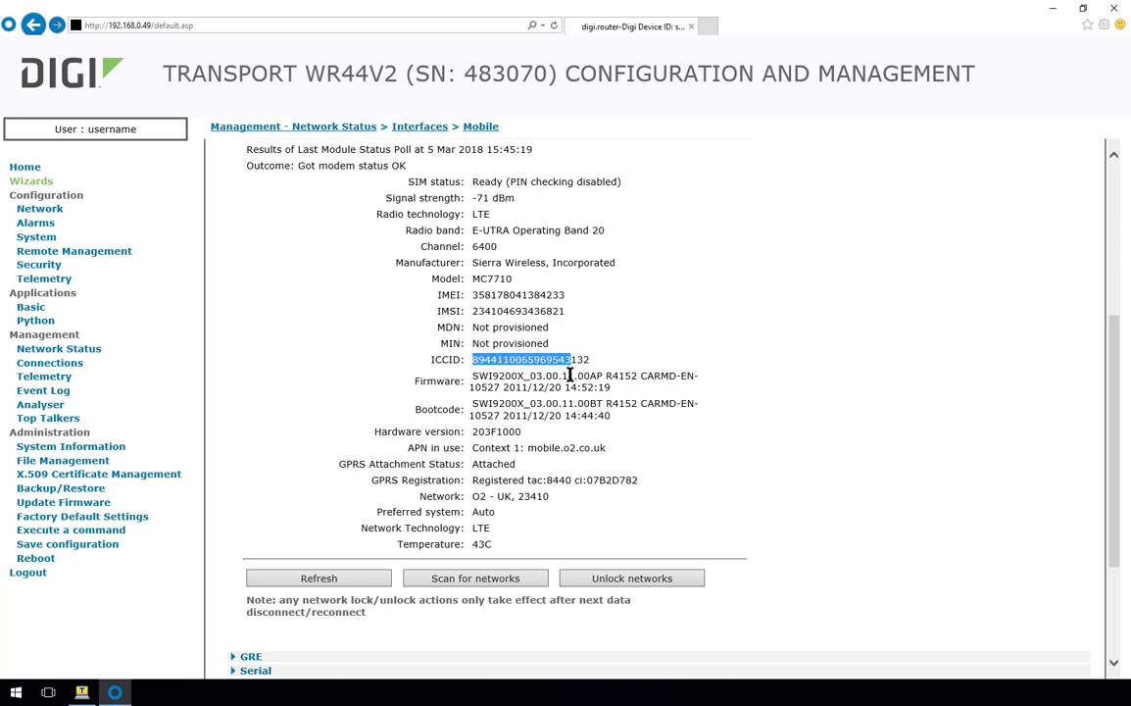
click(561, 403)
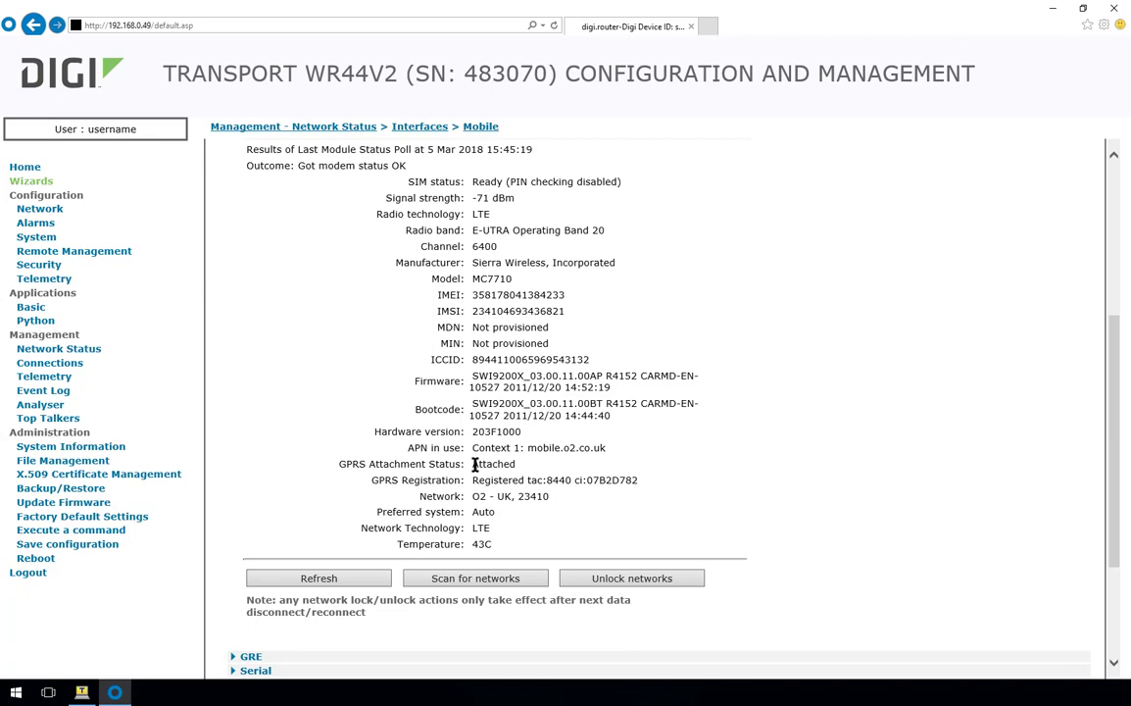
- Check the GPRS attachment status and registration cell id 07B2D782
drag(474, 464, 512, 484)
drag(584, 480, 641, 480)
click(477, 466)
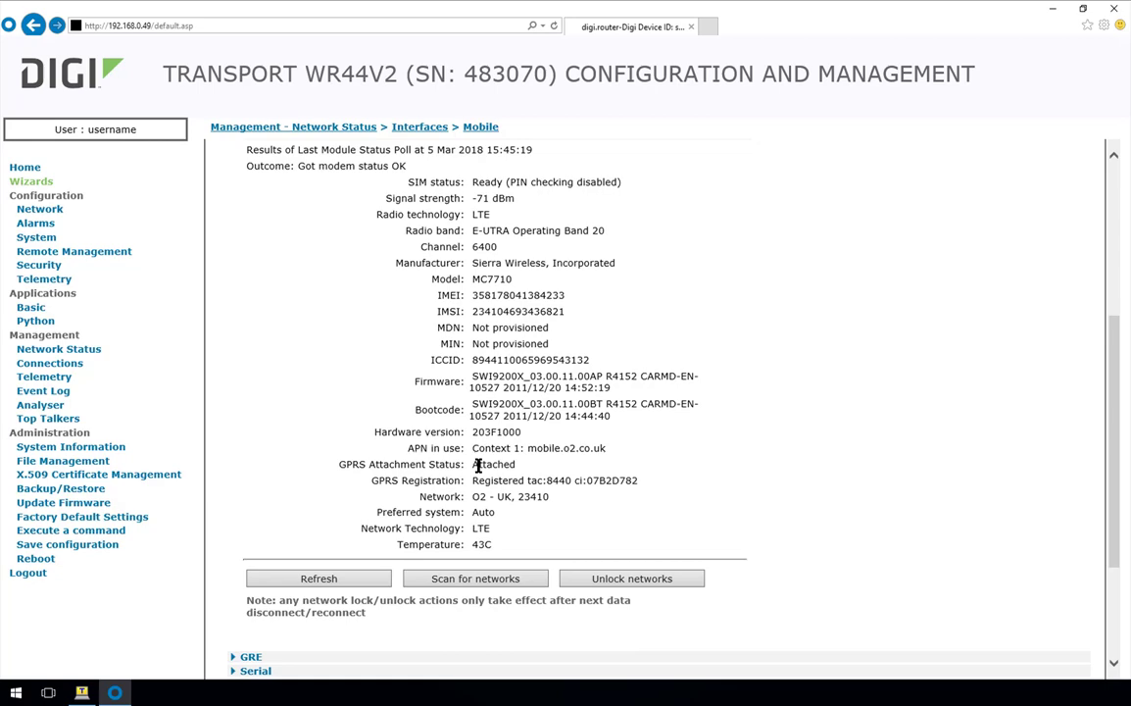
drag(587, 481, 639, 480)
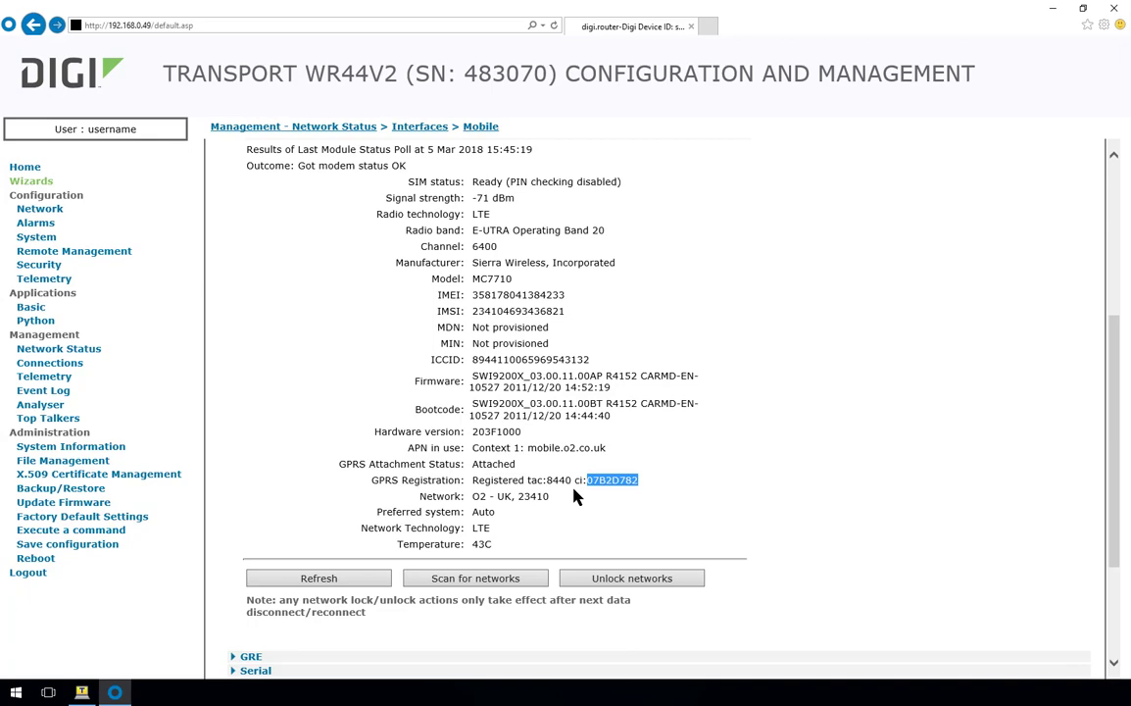
click(576, 497)
scroll(576, 497, down, 3)
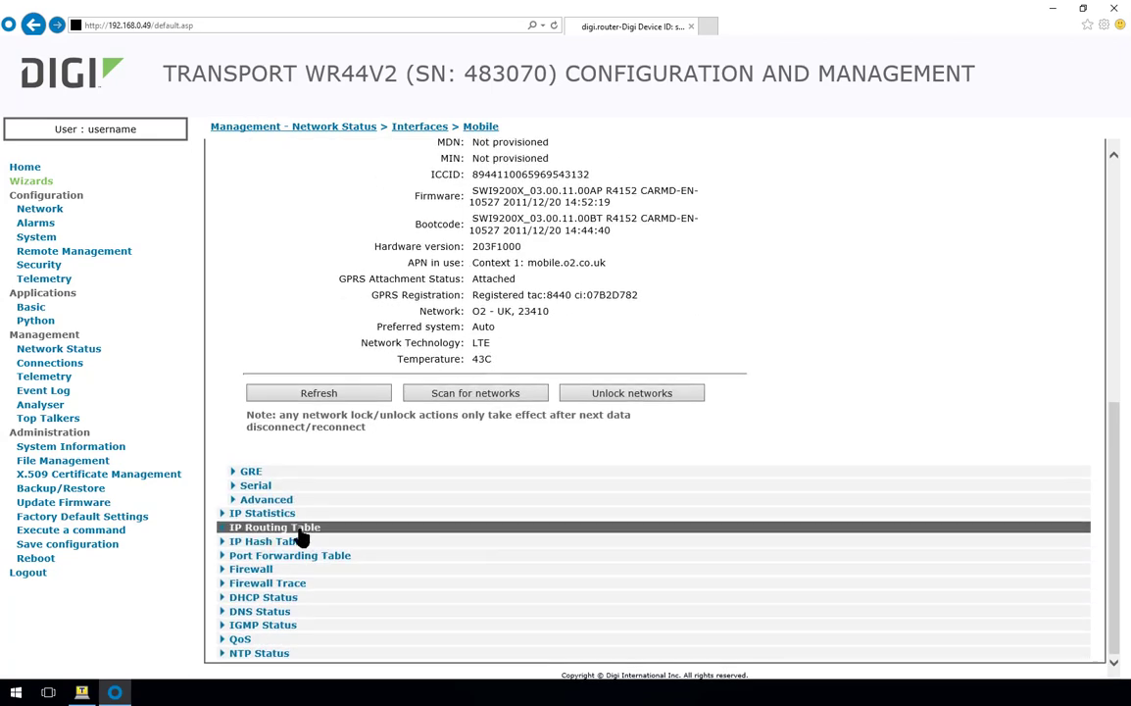
- Expand the IP Routing Table and confirm the default route on PPP 1 is UP
click(296, 529)
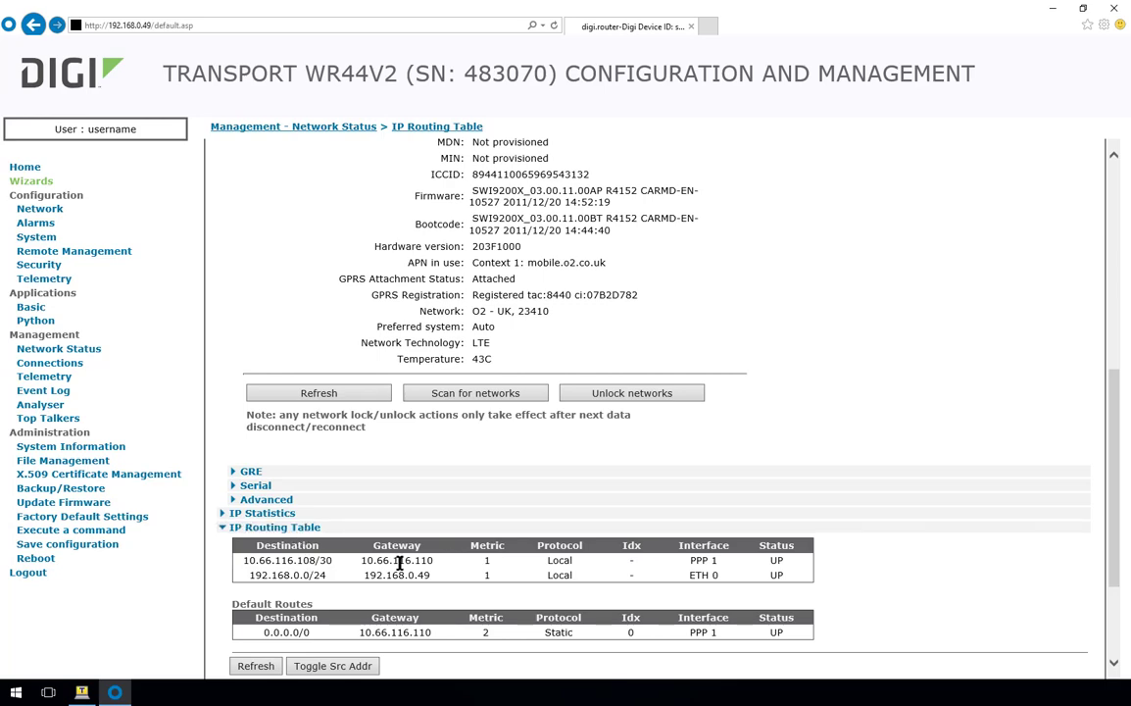
scroll(392, 566, down, 3)
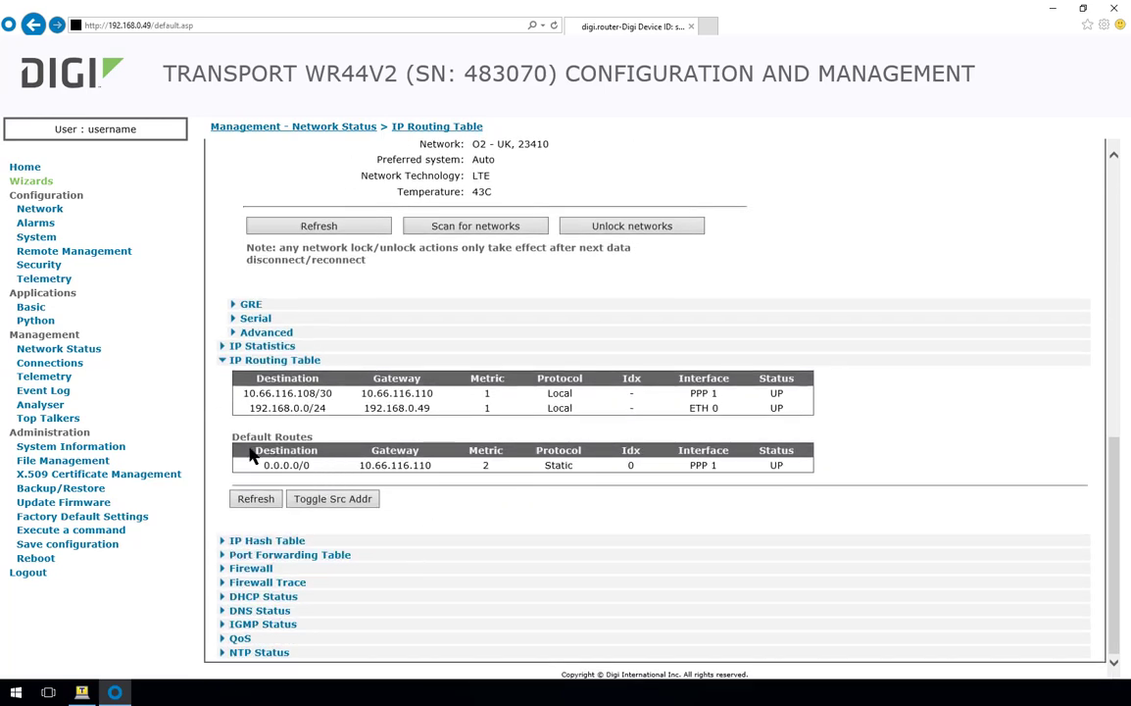
drag(232, 436, 313, 437)
drag(690, 466, 715, 466)
drag(789, 468, 769, 465)
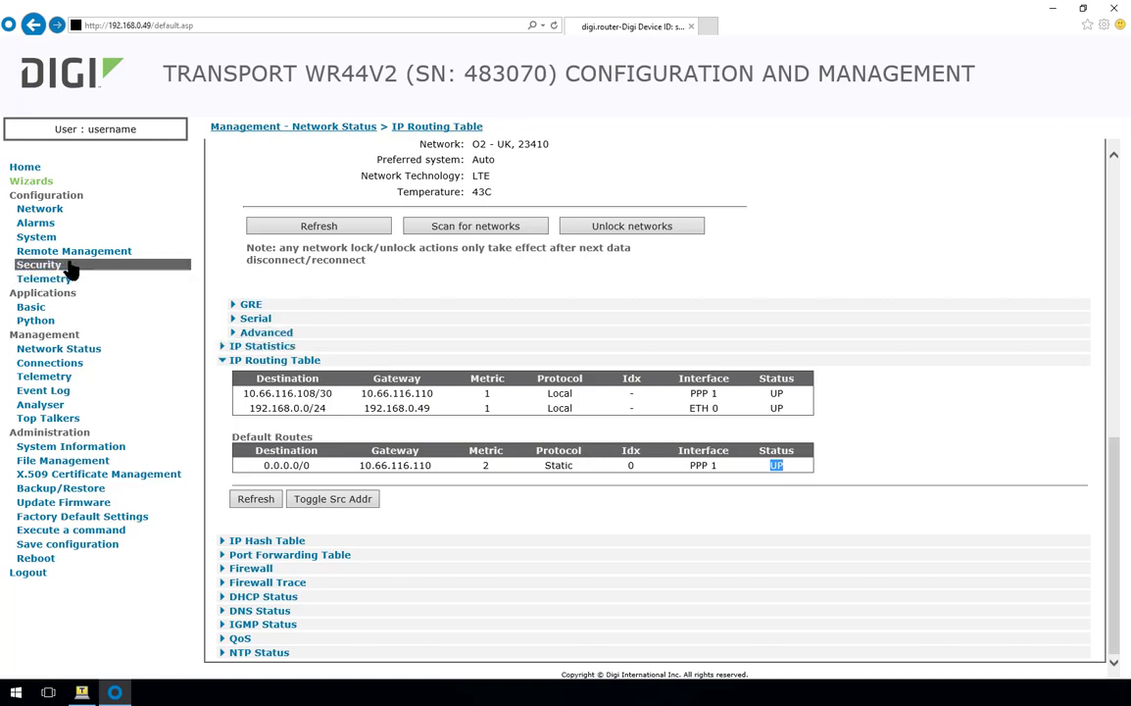
- Open User 1's settings under Configuration > Security > Users > User 0-9
click(39, 264)
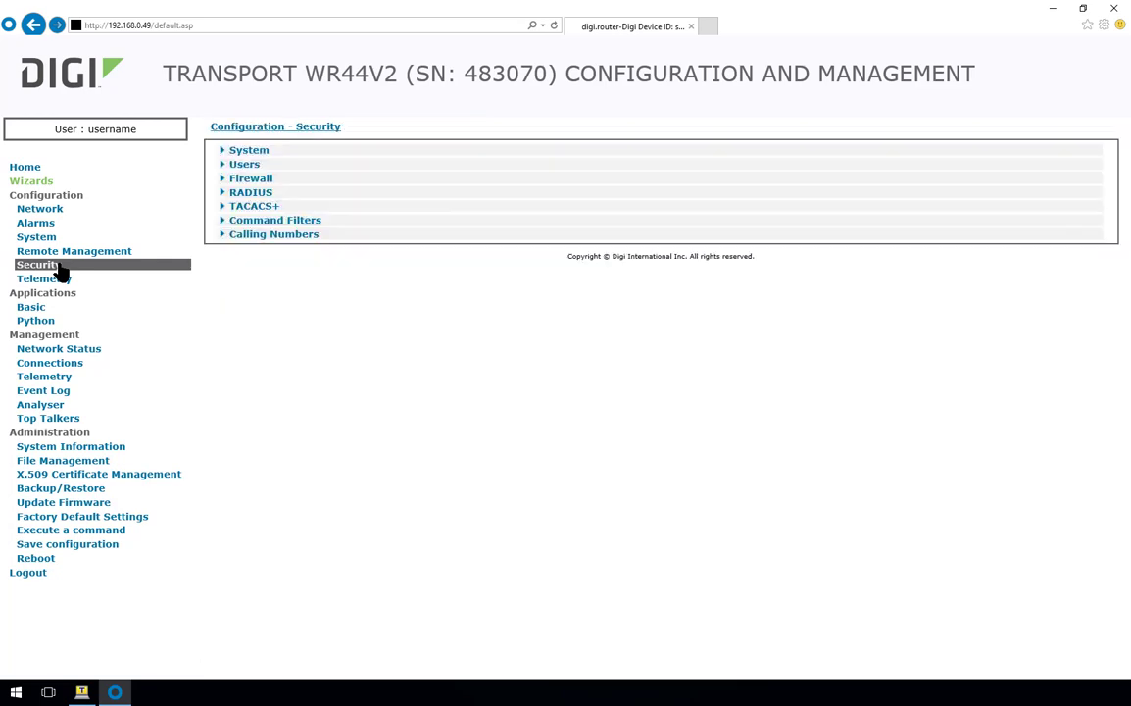
click(238, 166)
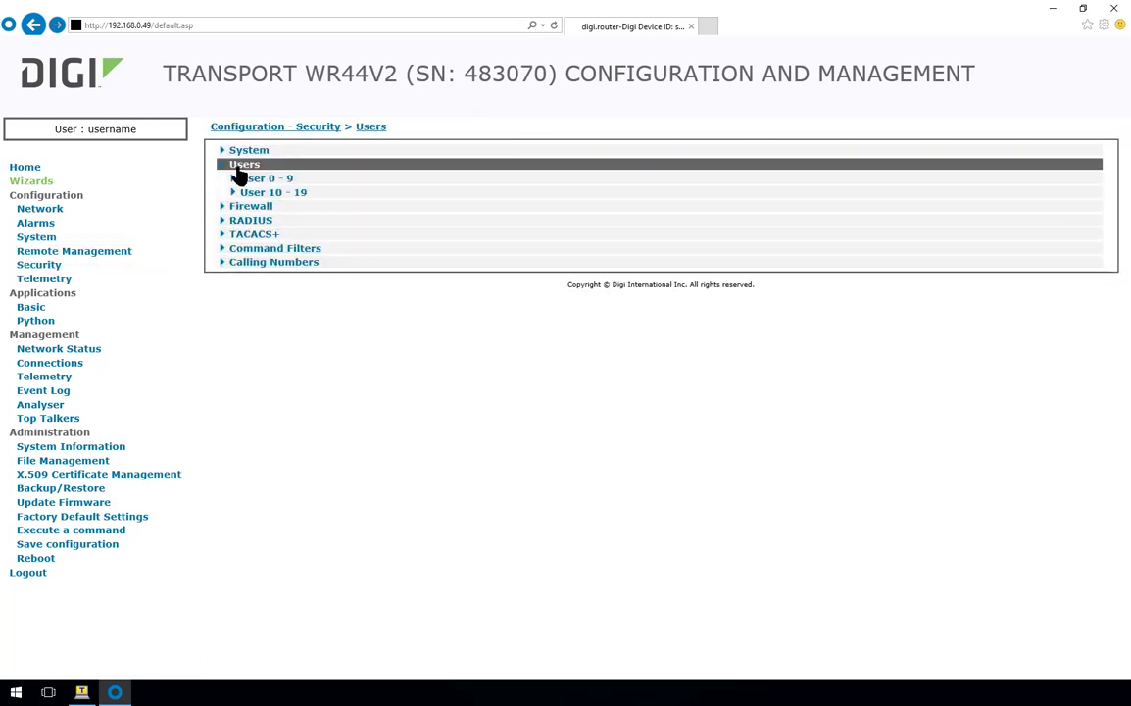
click(259, 179)
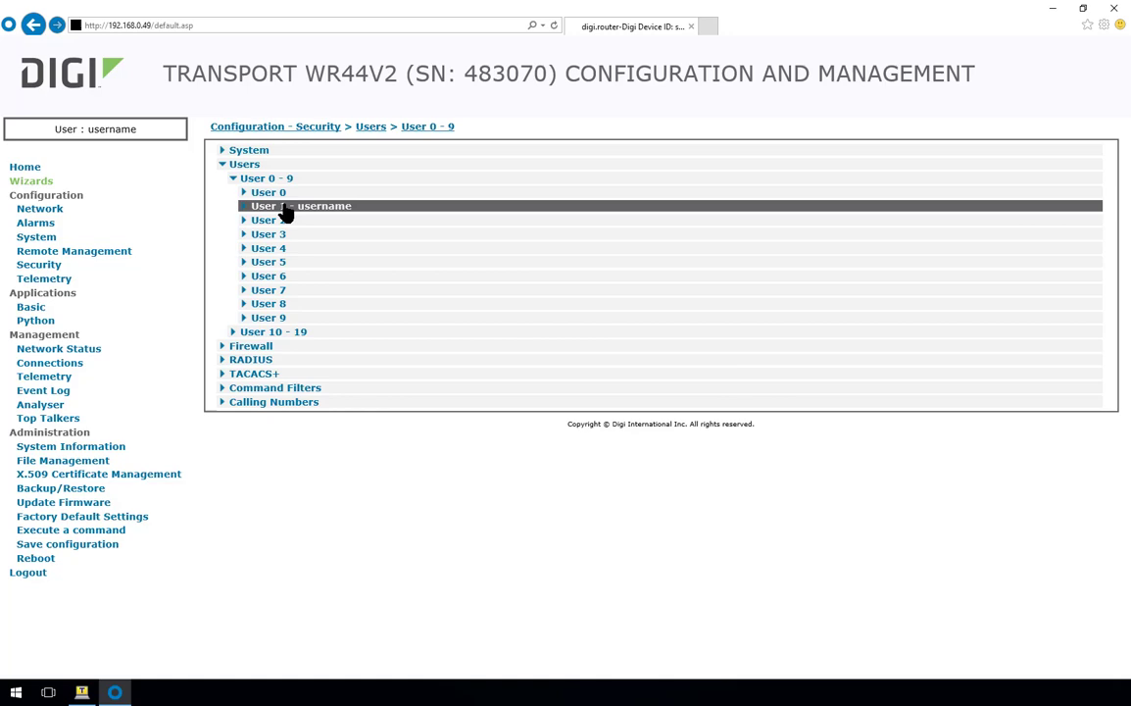
click(283, 208)
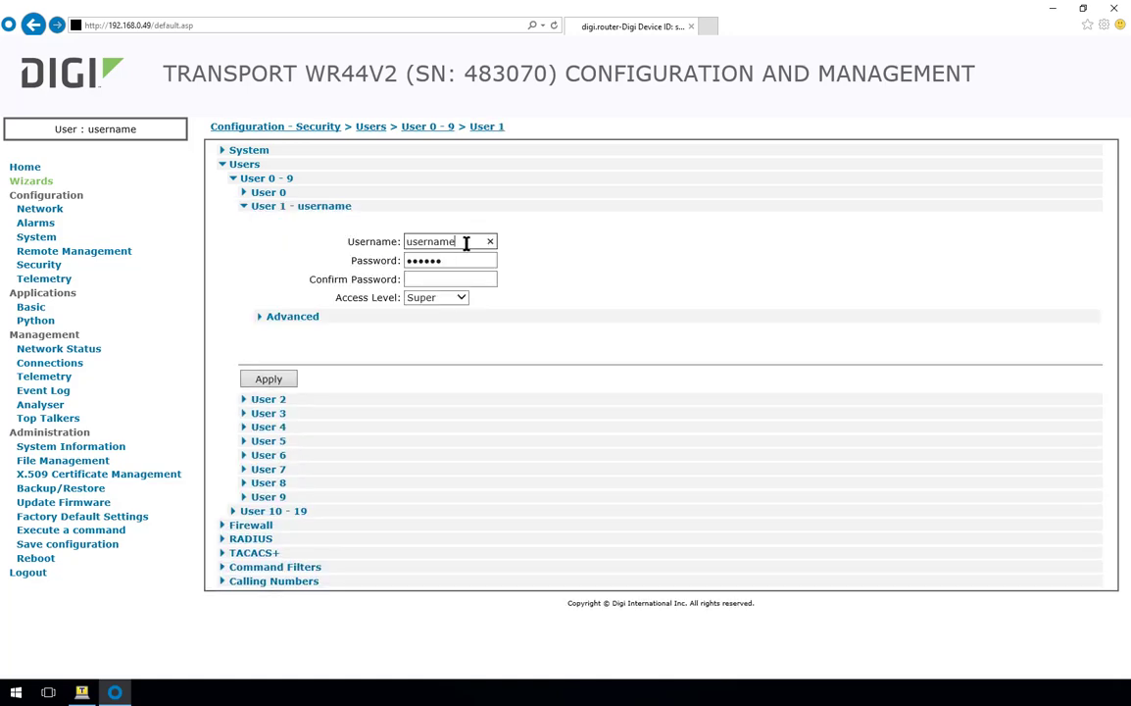
- Replace User 1's username and enter a new password
drag(459, 244, 399, 235)
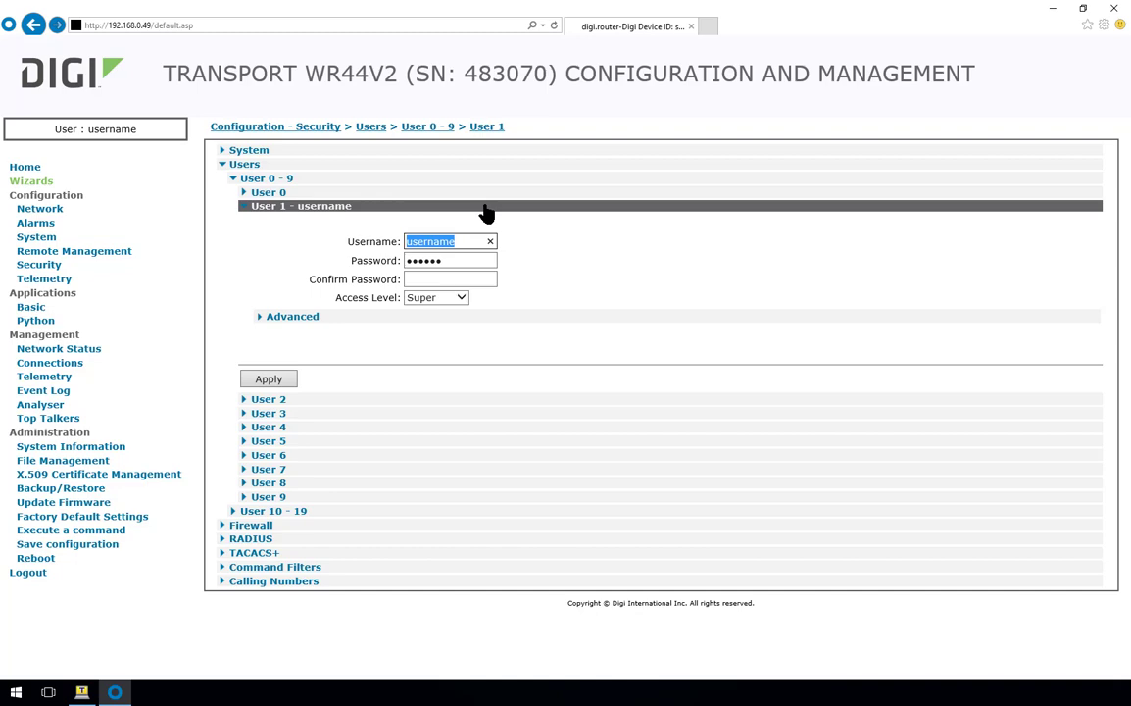
text(secure)
key(Tab)
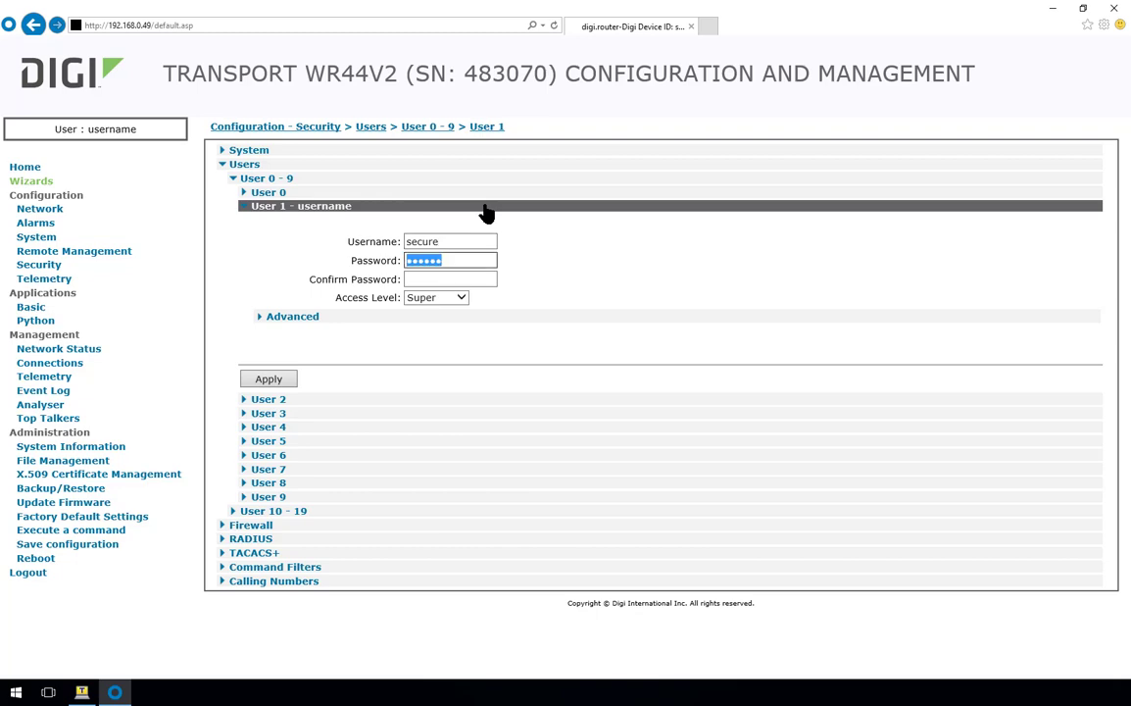
text(•••••••••••)
key(Tab)
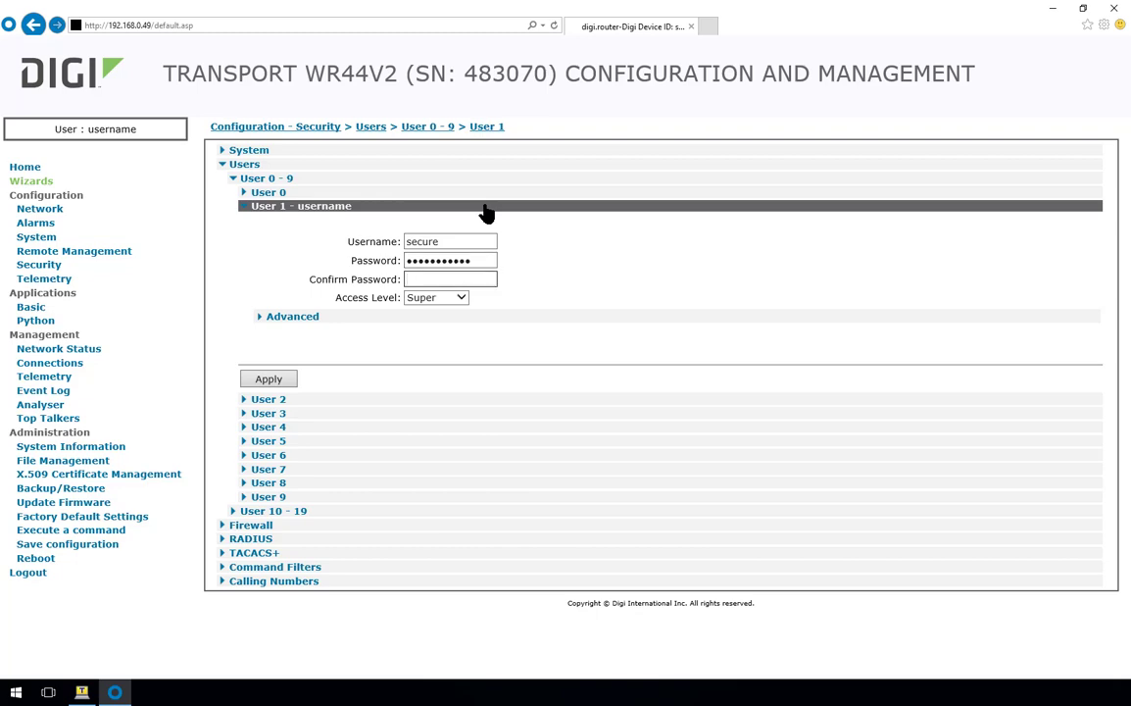
text(•••••••••••)
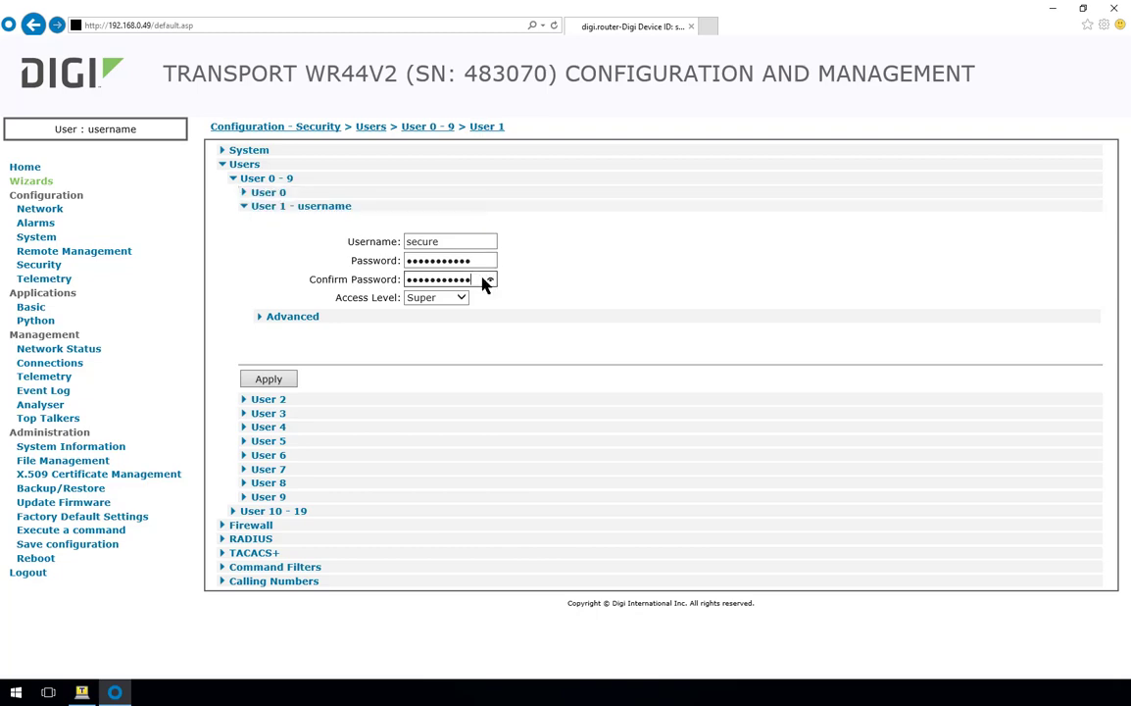
- Keep the Super access level and apply User 1's changes
click(459, 300)
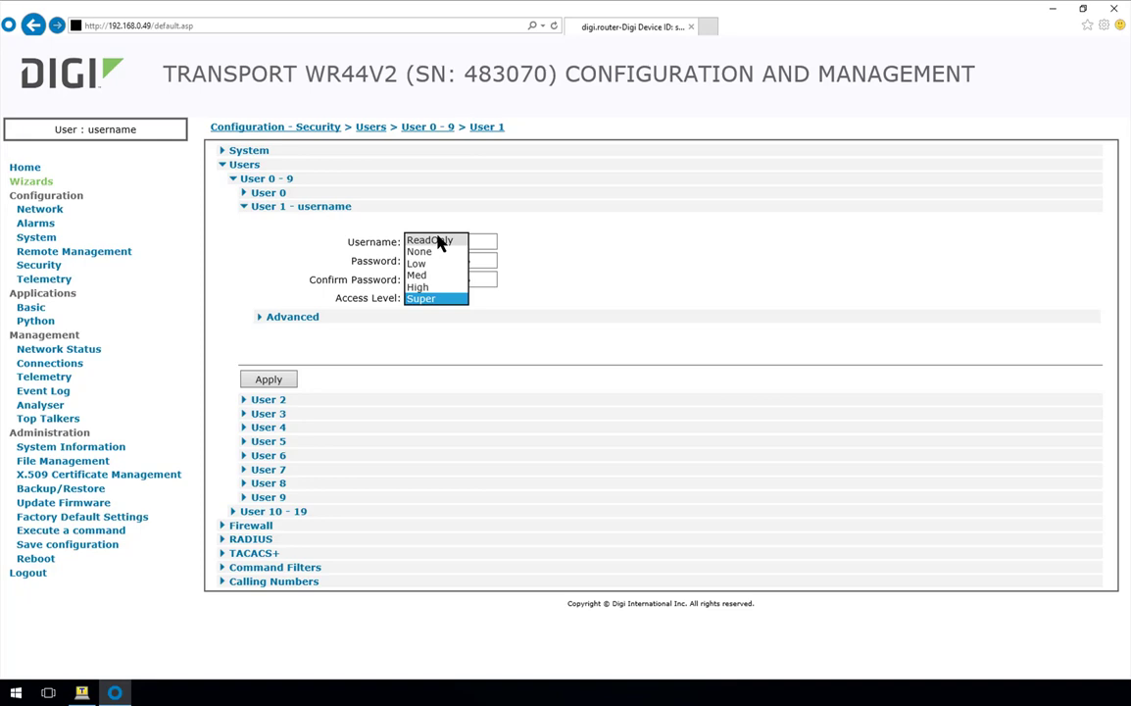
click(424, 300)
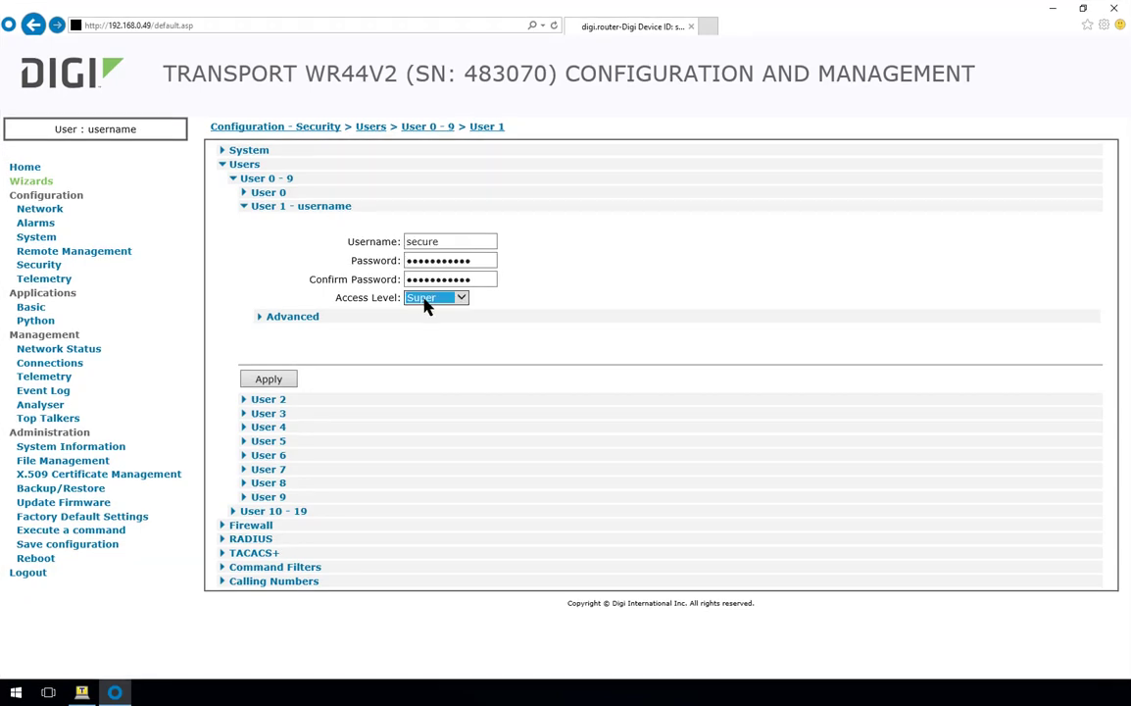
click(274, 380)
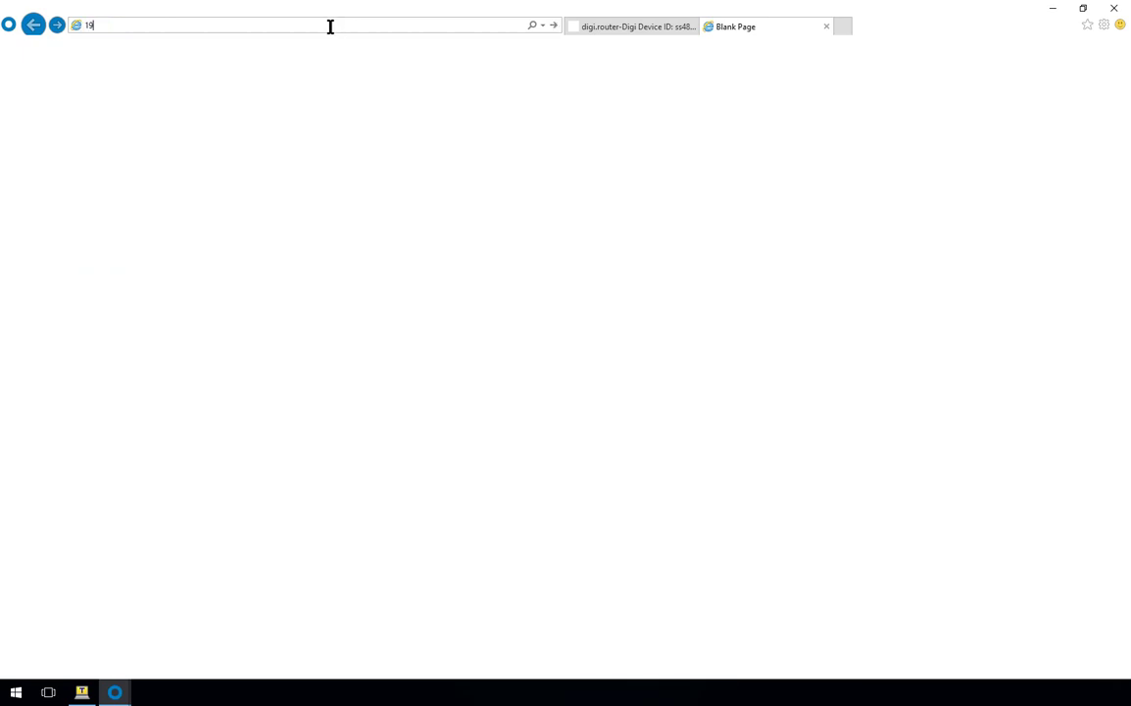
- Load the router at 192.168.0.49 and log in with the new username and password
key(Return)
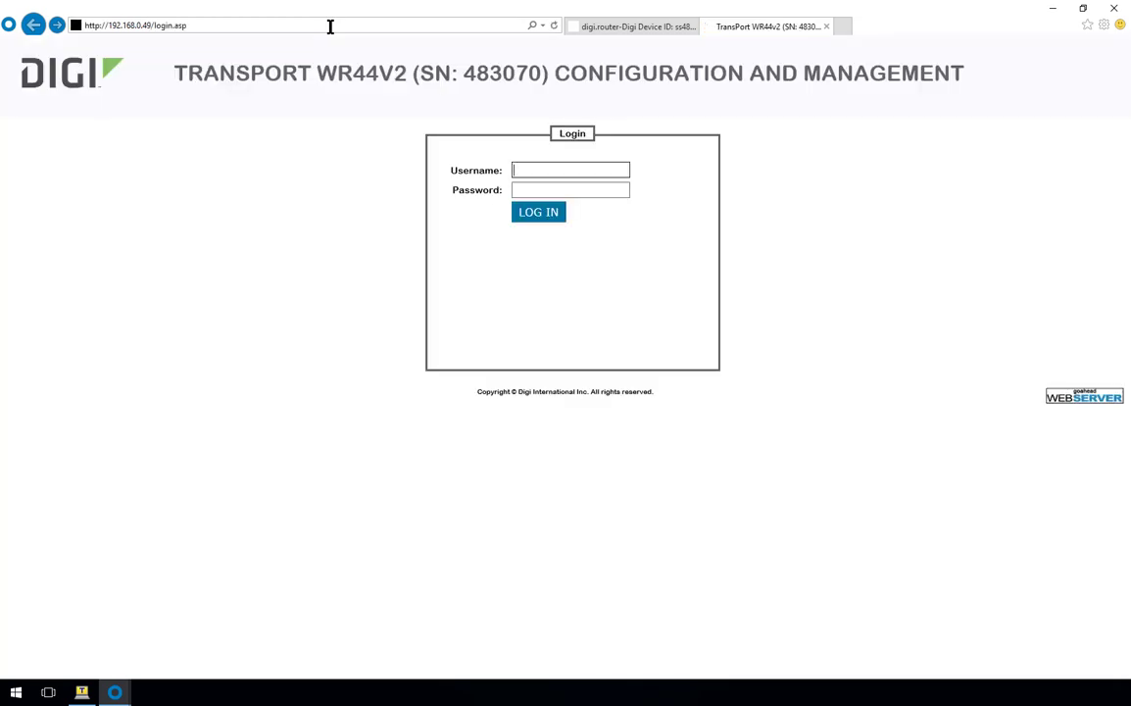
key(Tab)
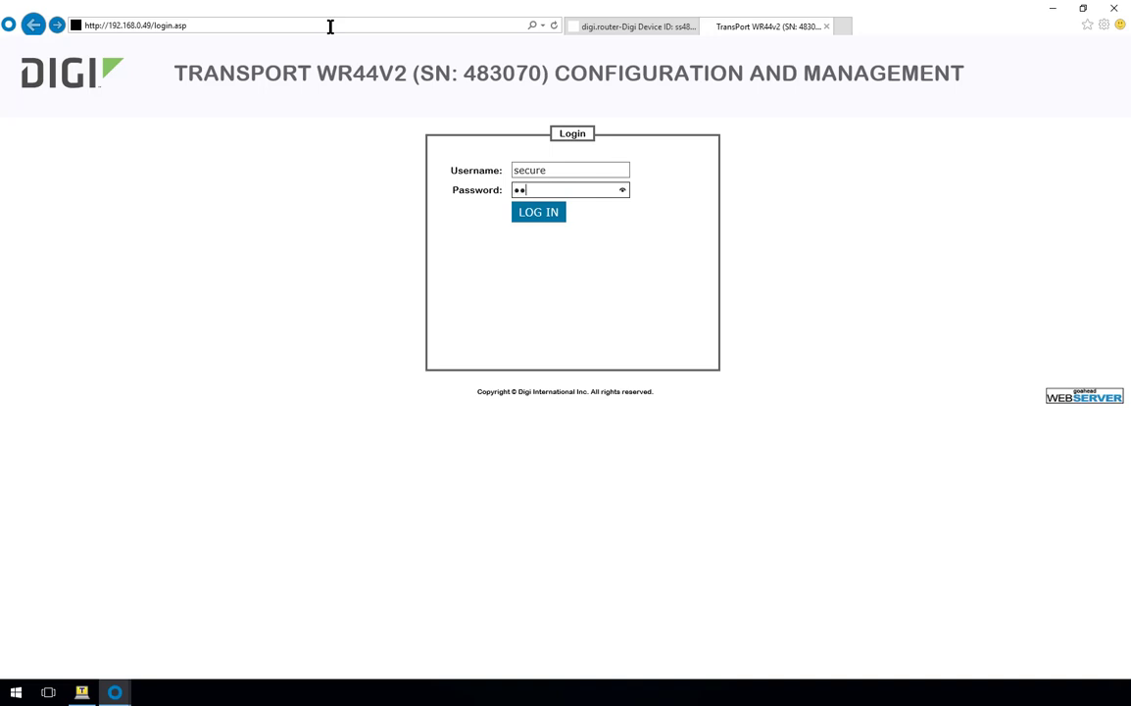
key(Return)
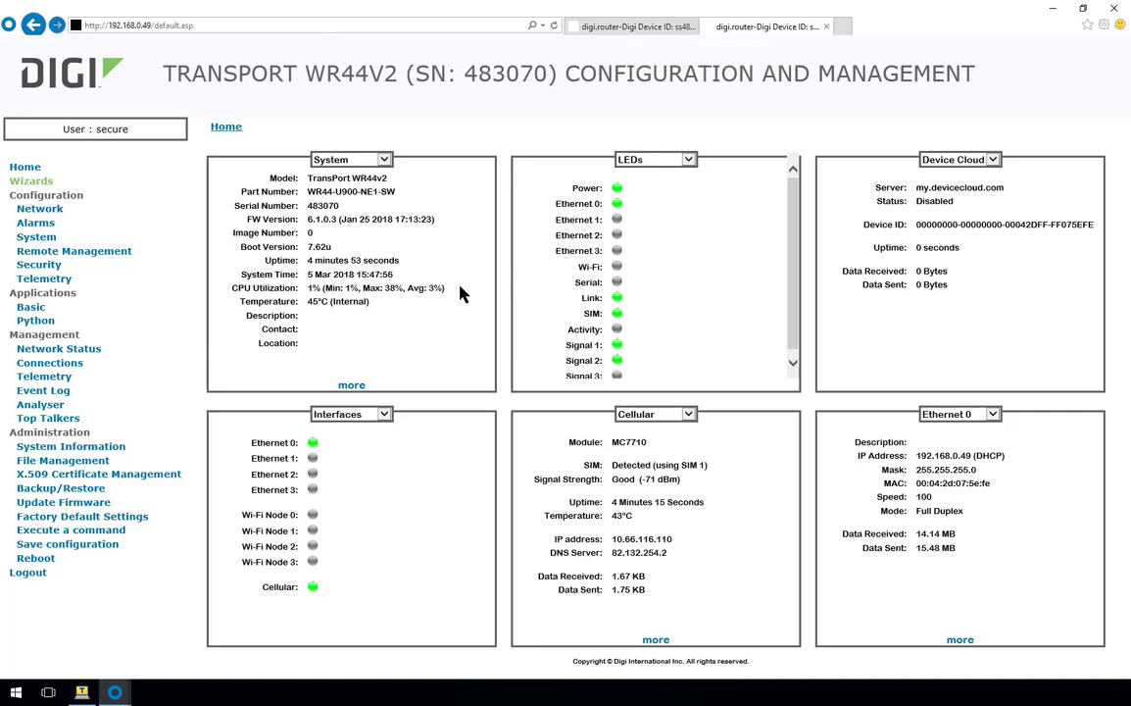
- Open the Security Firewall settings and highlight the comments of rules 1 and 3
click(35, 276)
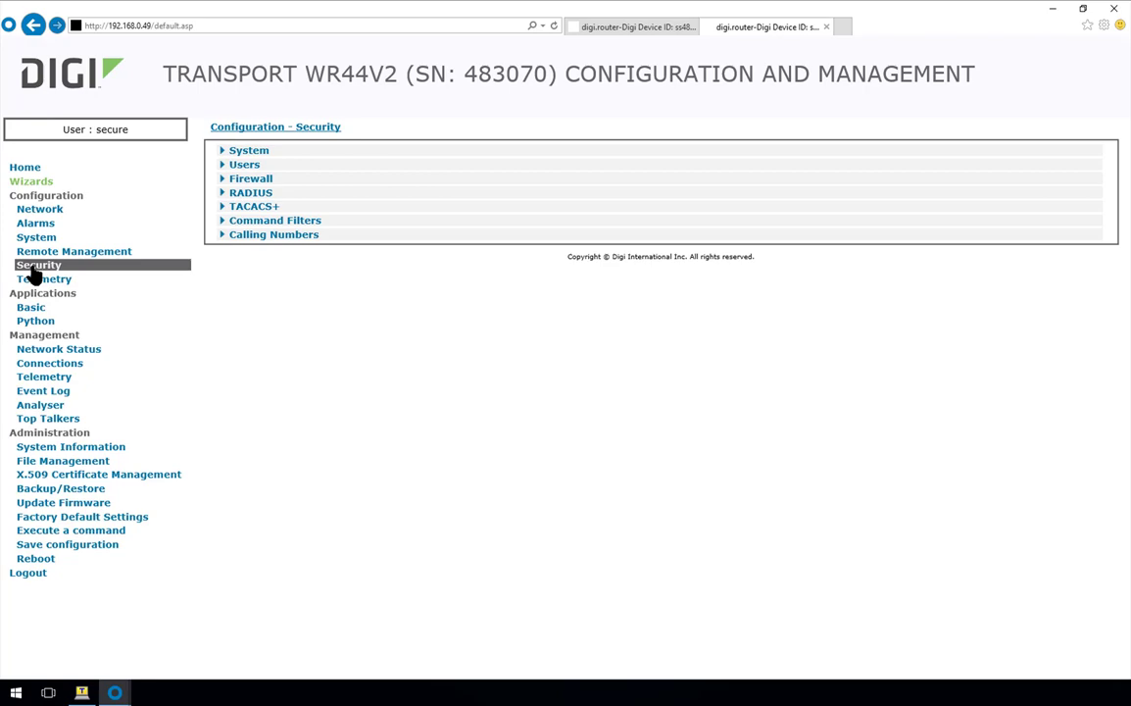
click(250, 182)
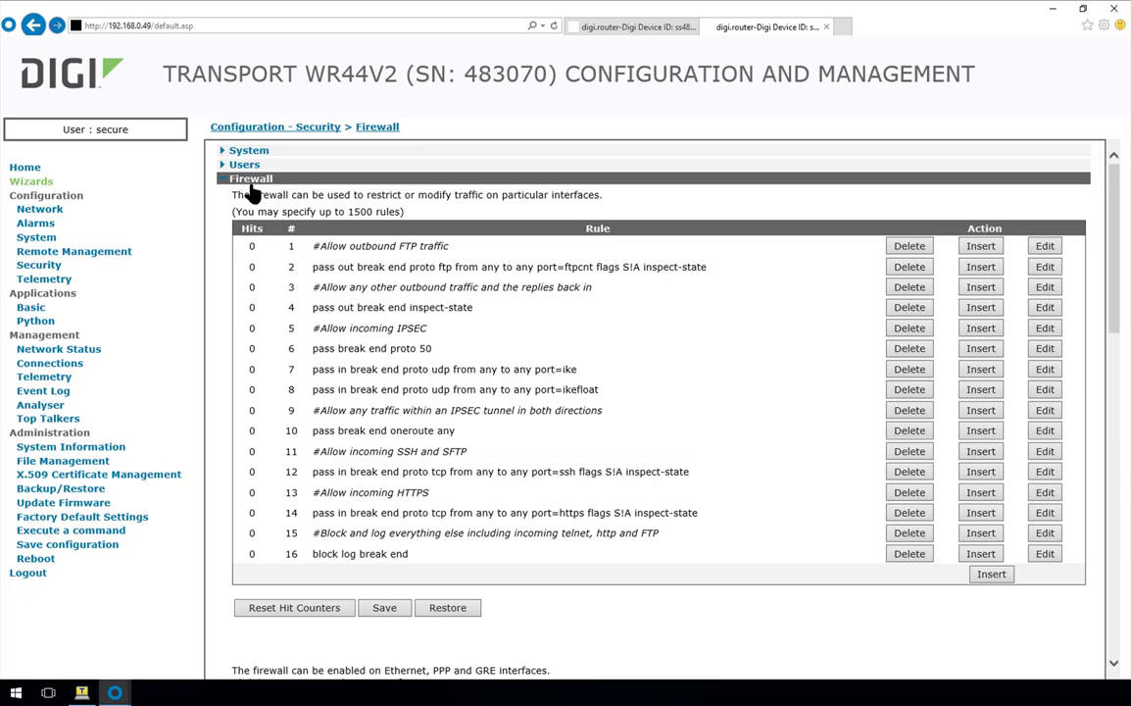
click(251, 182)
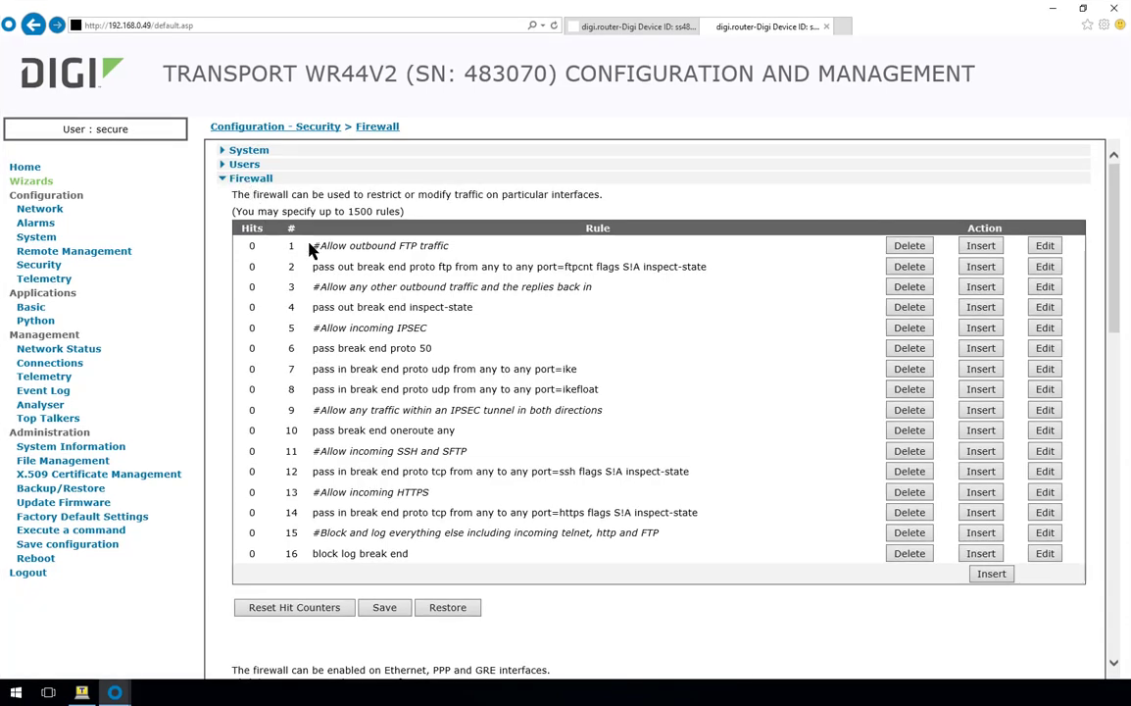
drag(320, 246, 432, 248)
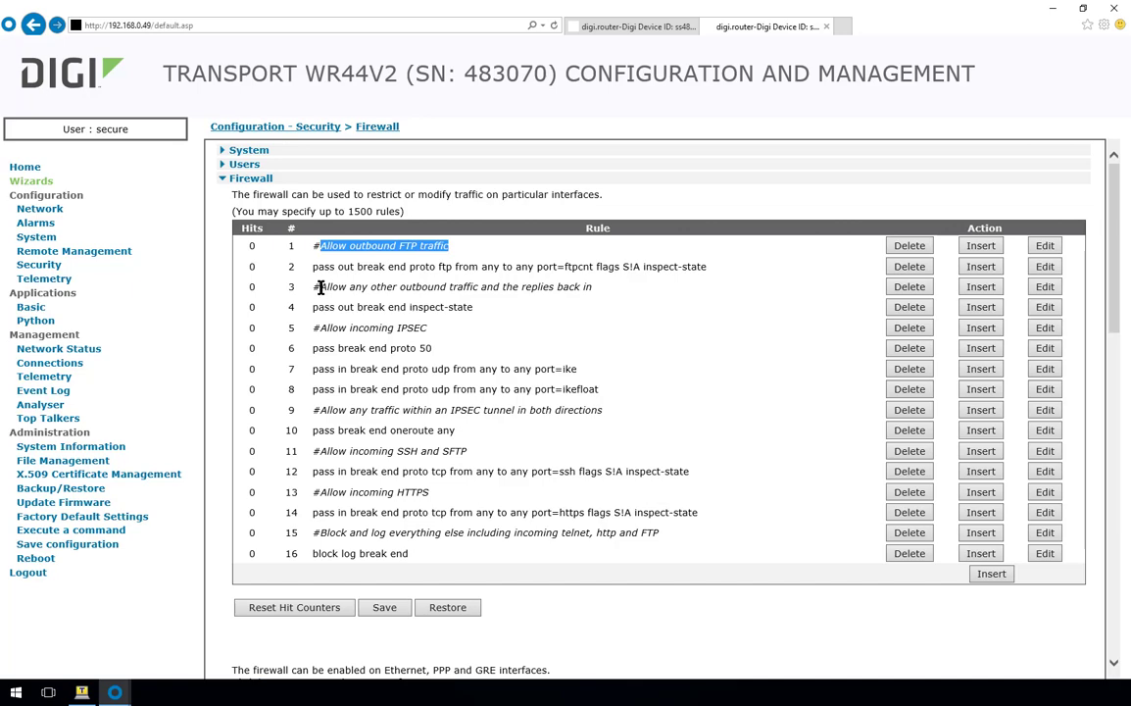
drag(320, 287, 594, 288)
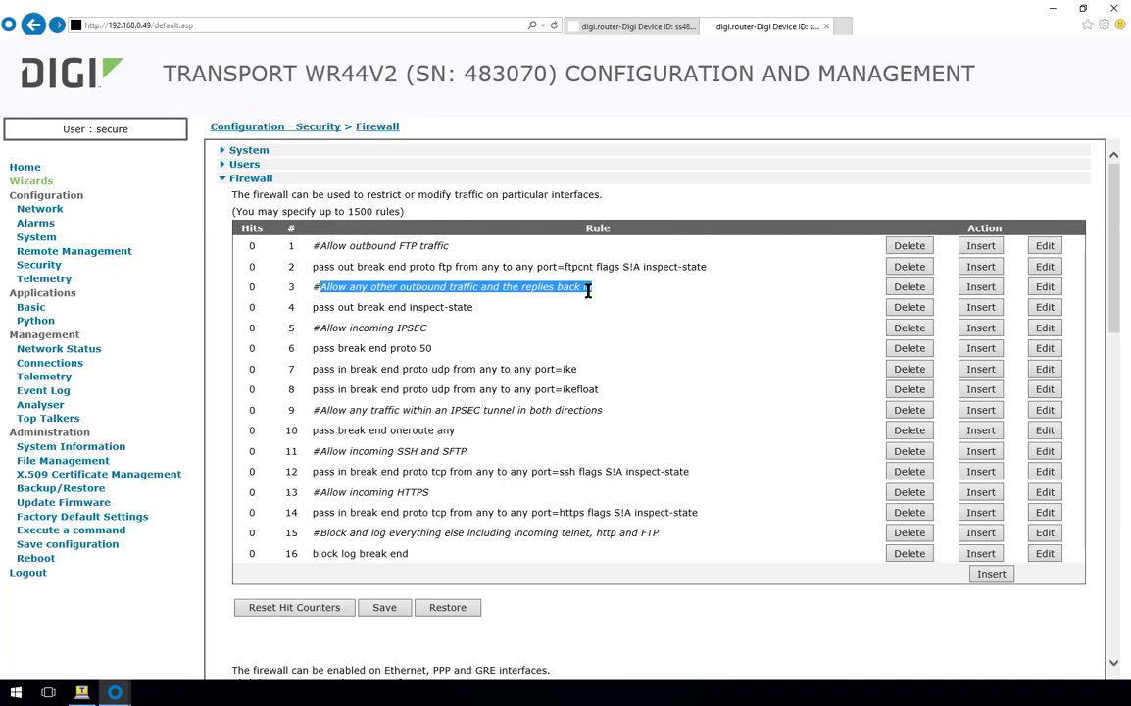
- Highlight the comments of rules 5, 11, 13 and 15: IPSEC, SSH/SFTP, HTTPS, block-and-log
click(461, 308)
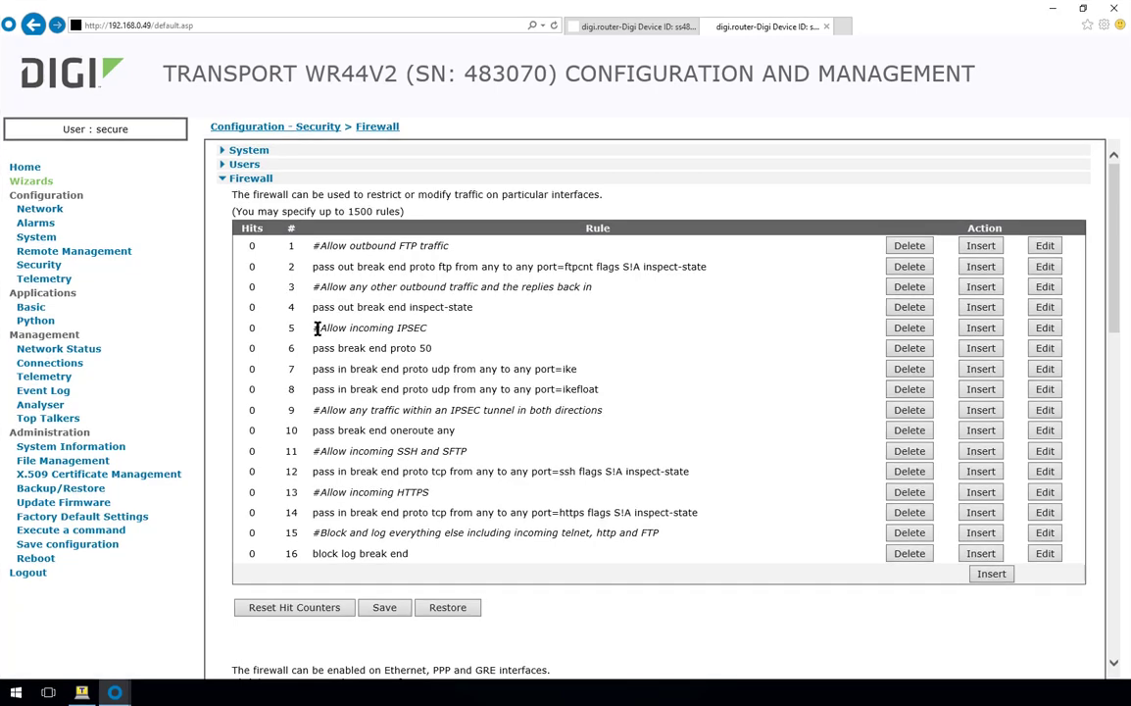
drag(319, 329, 420, 332)
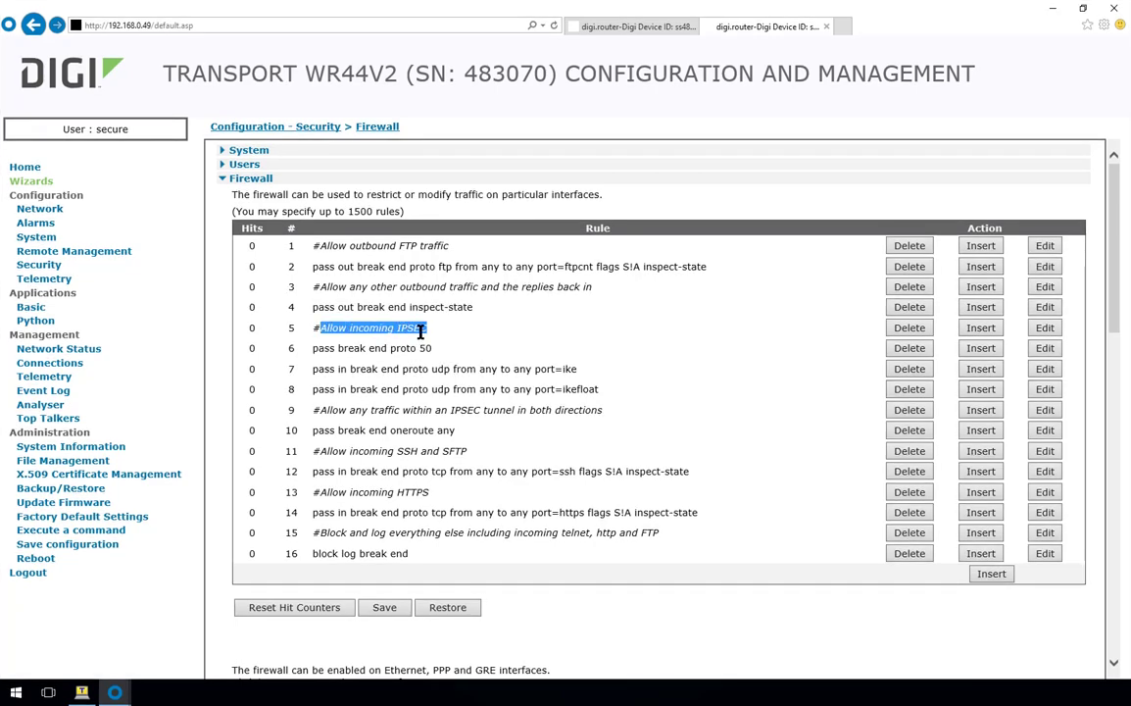
click(464, 355)
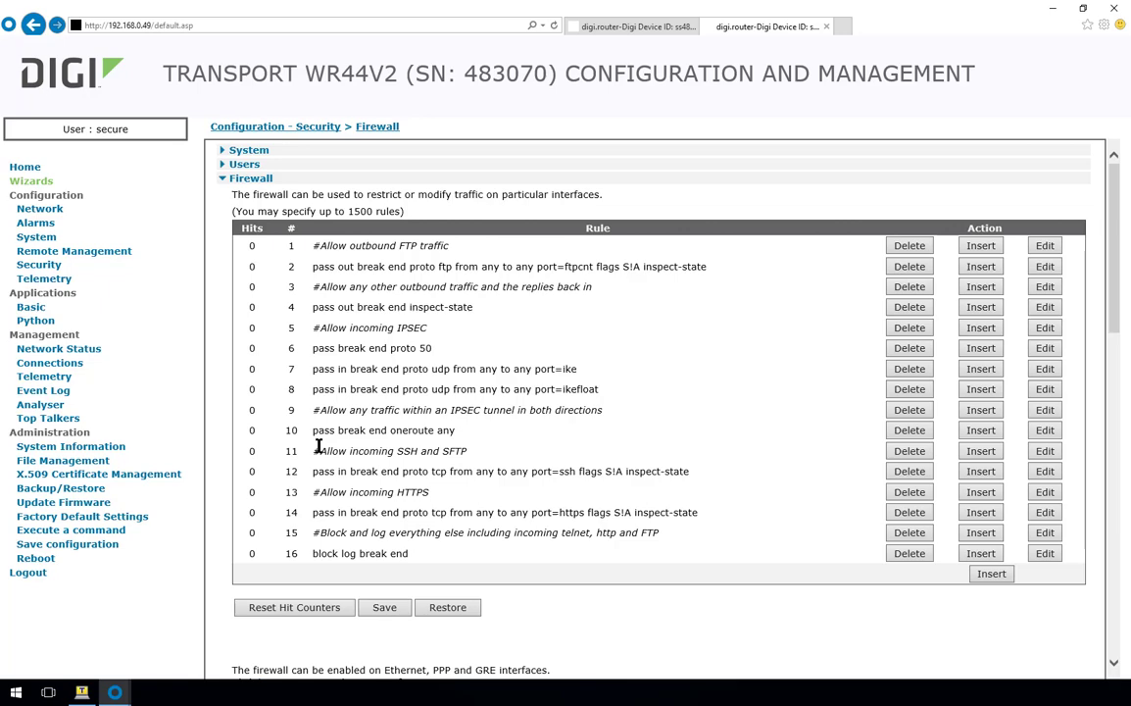
drag(321, 450, 453, 453)
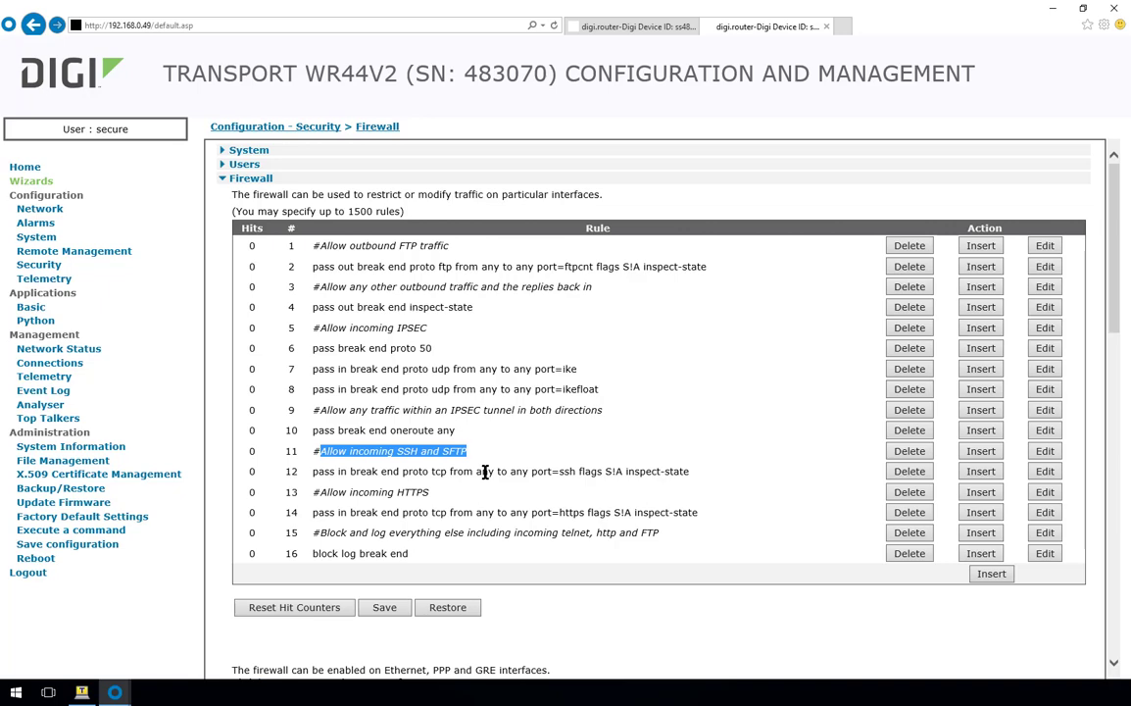
click(484, 472)
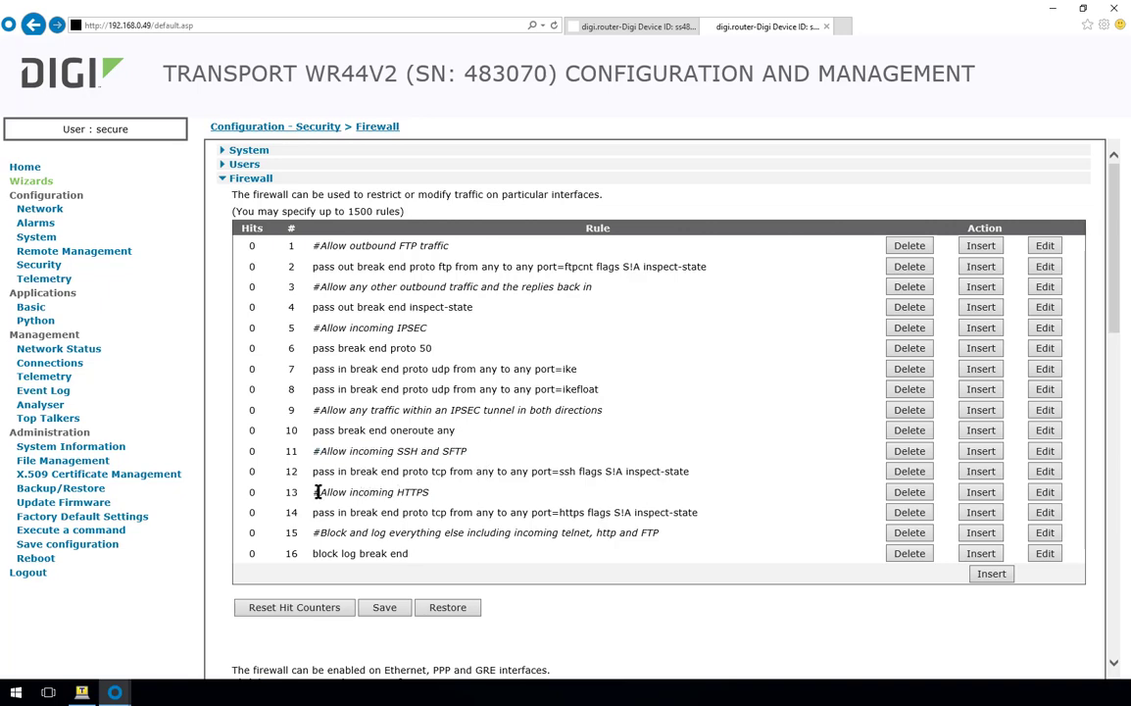
drag(317, 492, 421, 500)
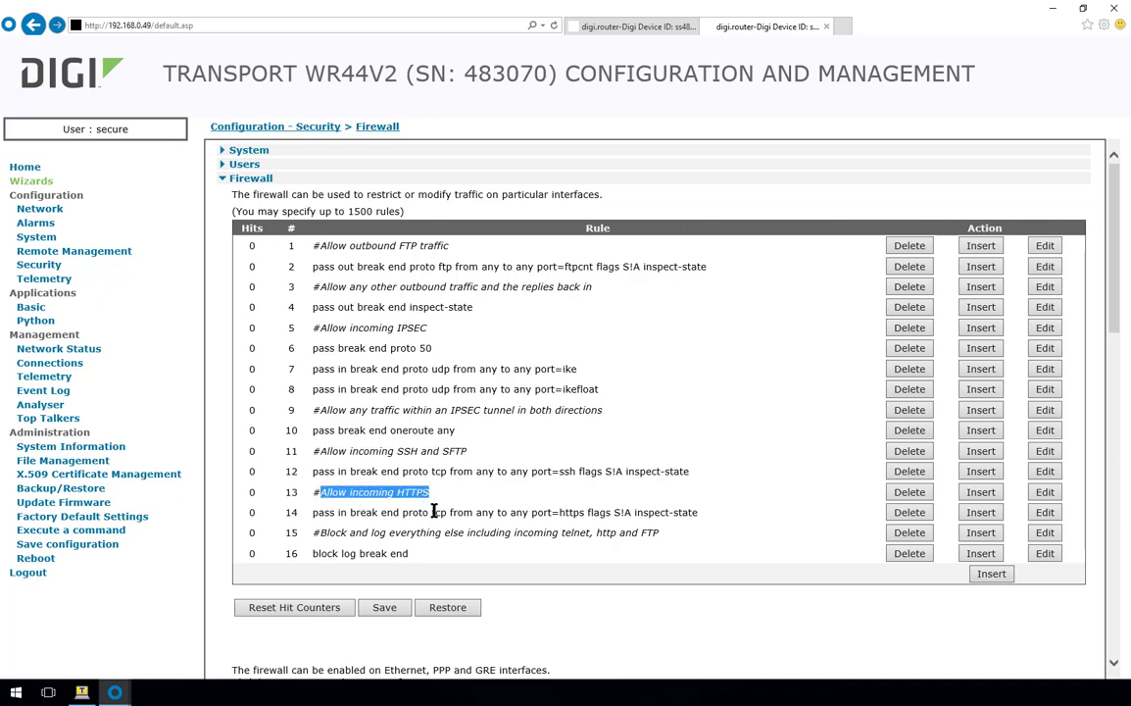
click(434, 511)
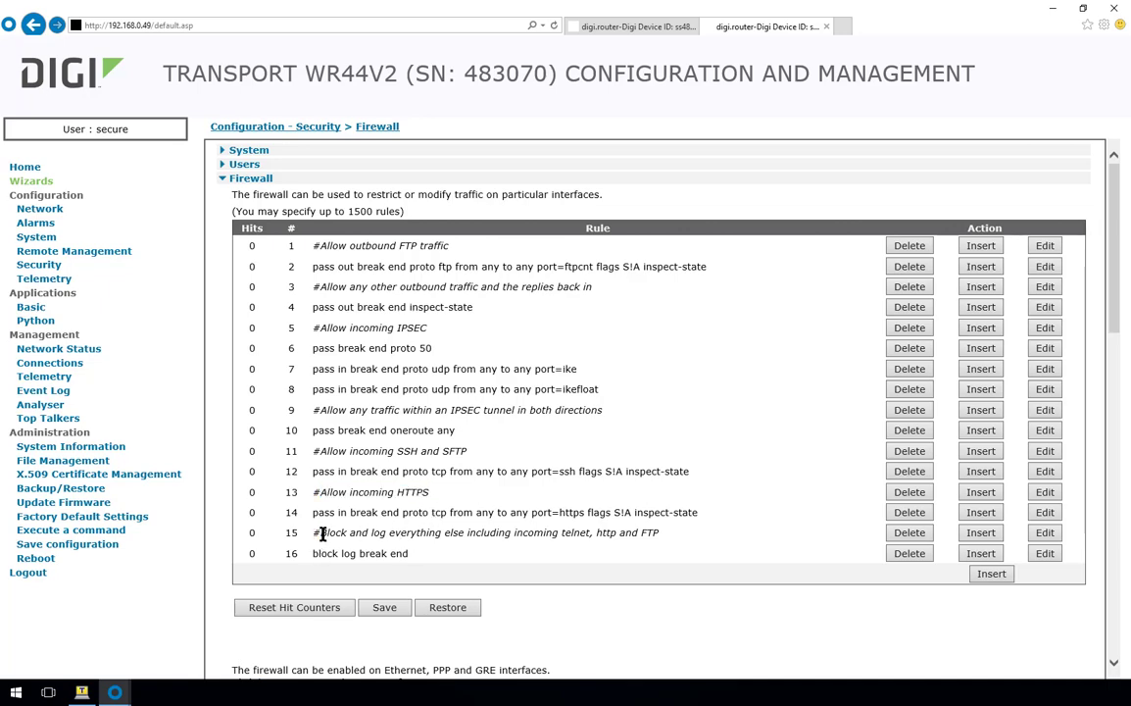
drag(319, 532, 661, 534)
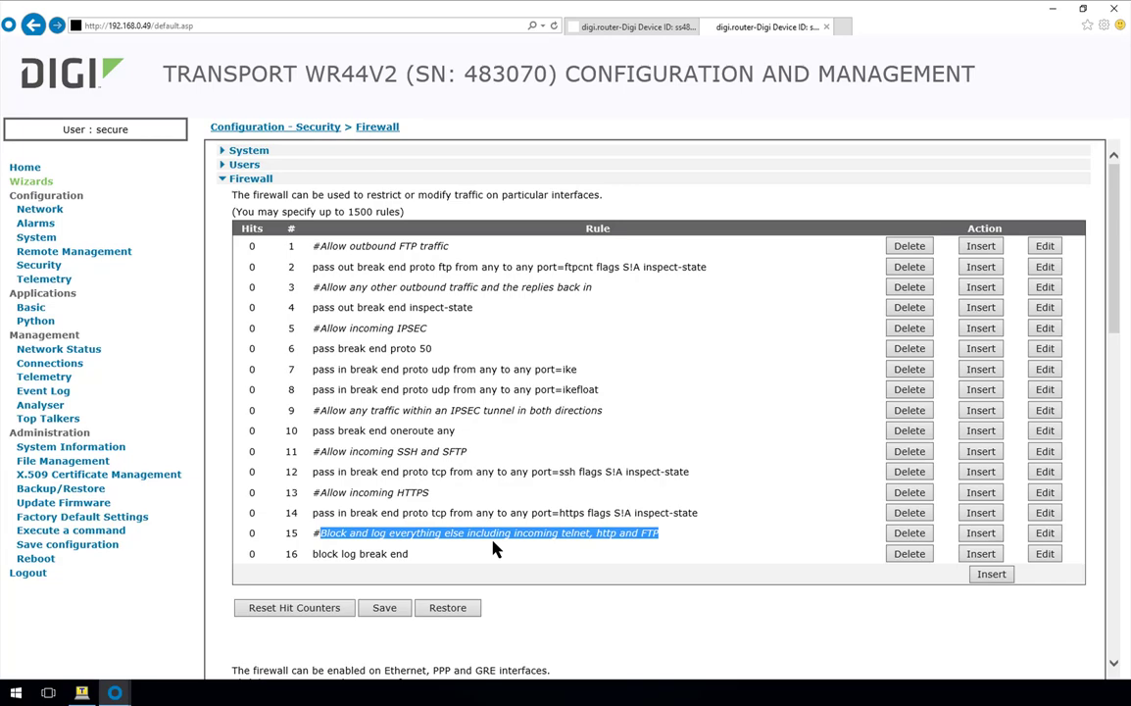
- Enable the firewall on the PPP 1 interface and apply the change
click(495, 551)
scroll(492, 520, down, 3)
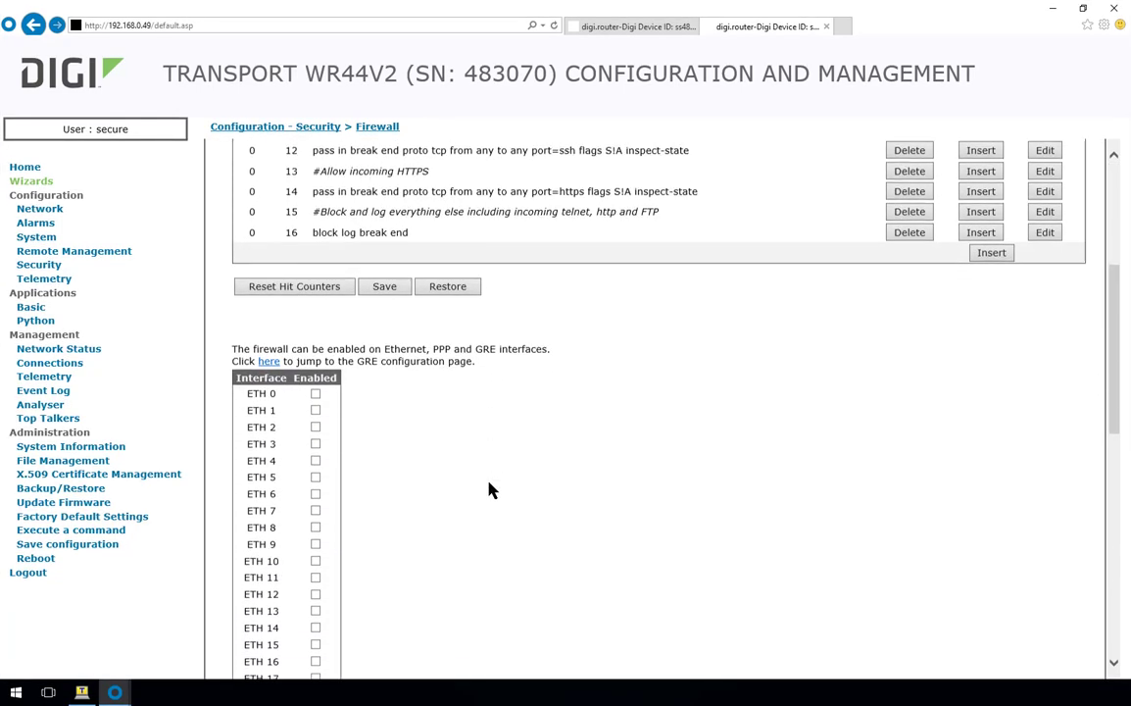
scroll(492, 490, down, 4)
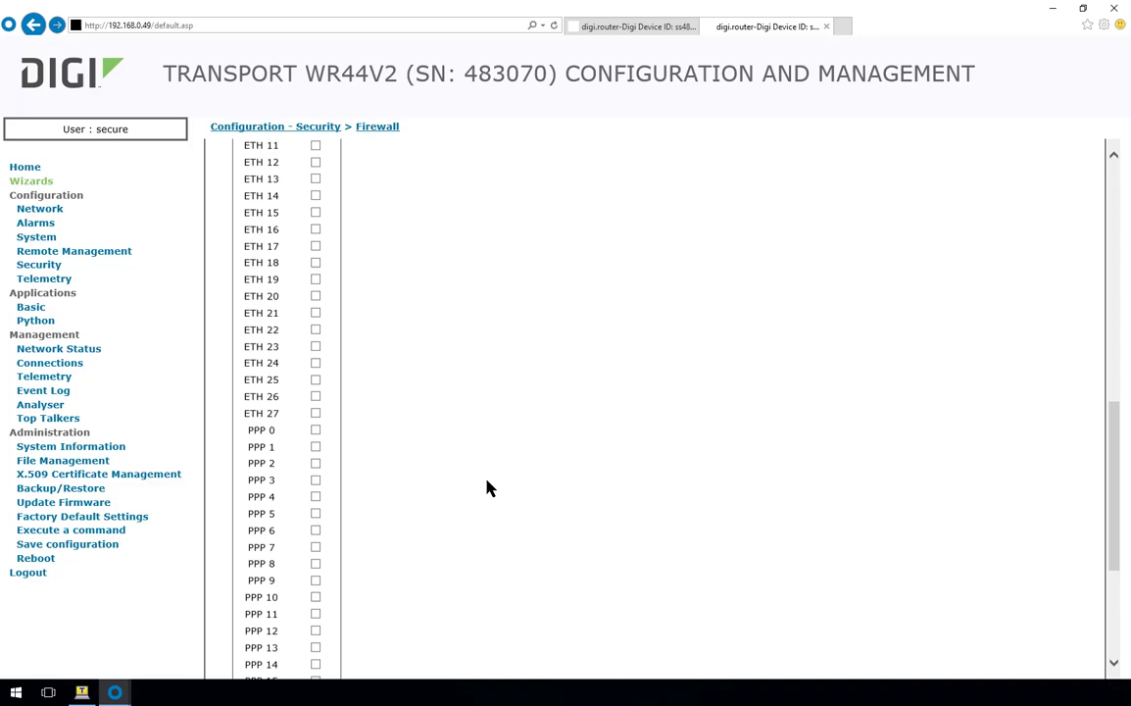
click(315, 447)
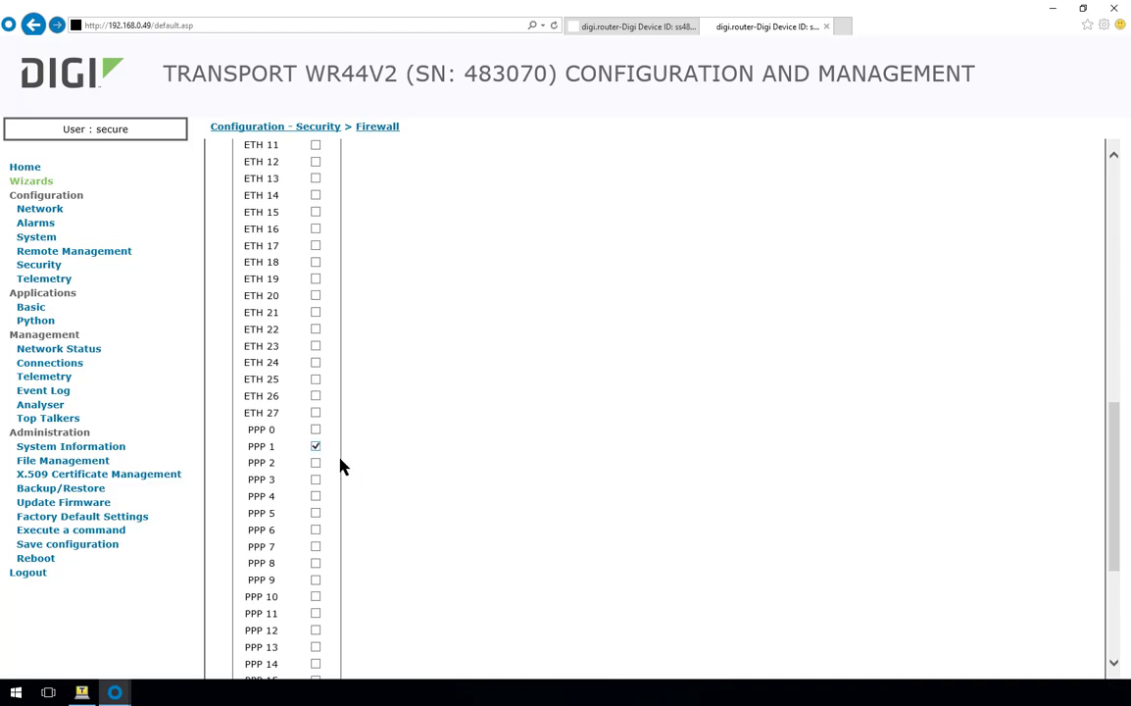
scroll(385, 475, down, 3)
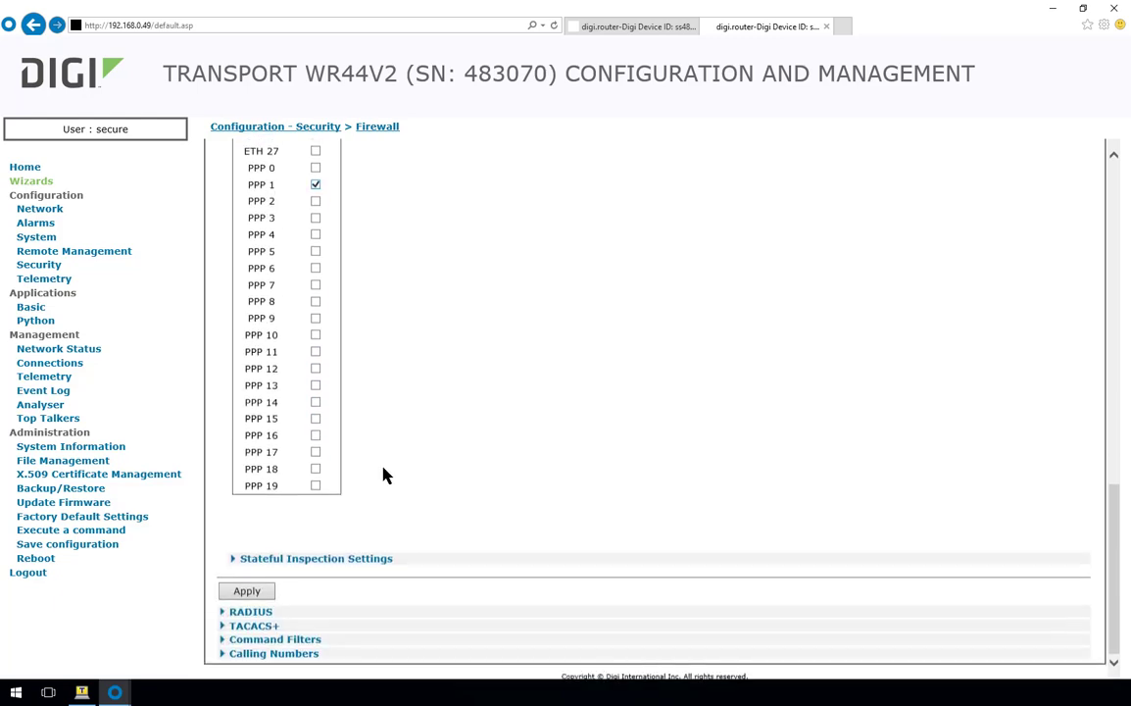
click(246, 591)
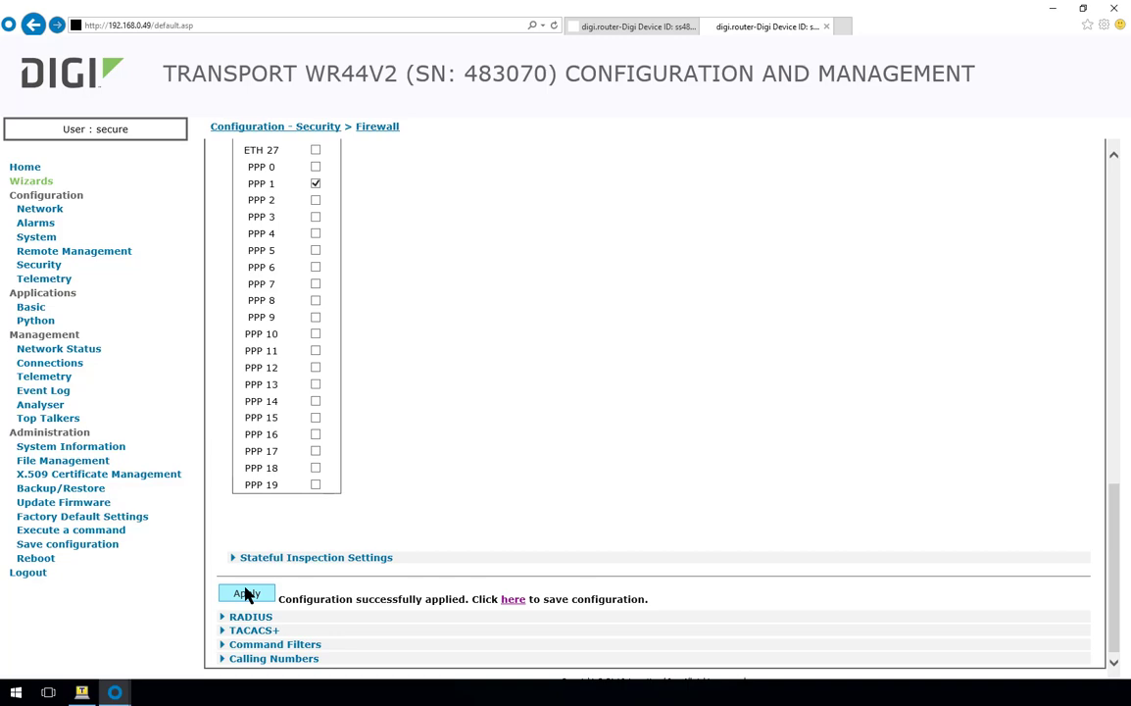
- Save the current configuration to config 0 and dismiss the confirmation
click(513, 600)
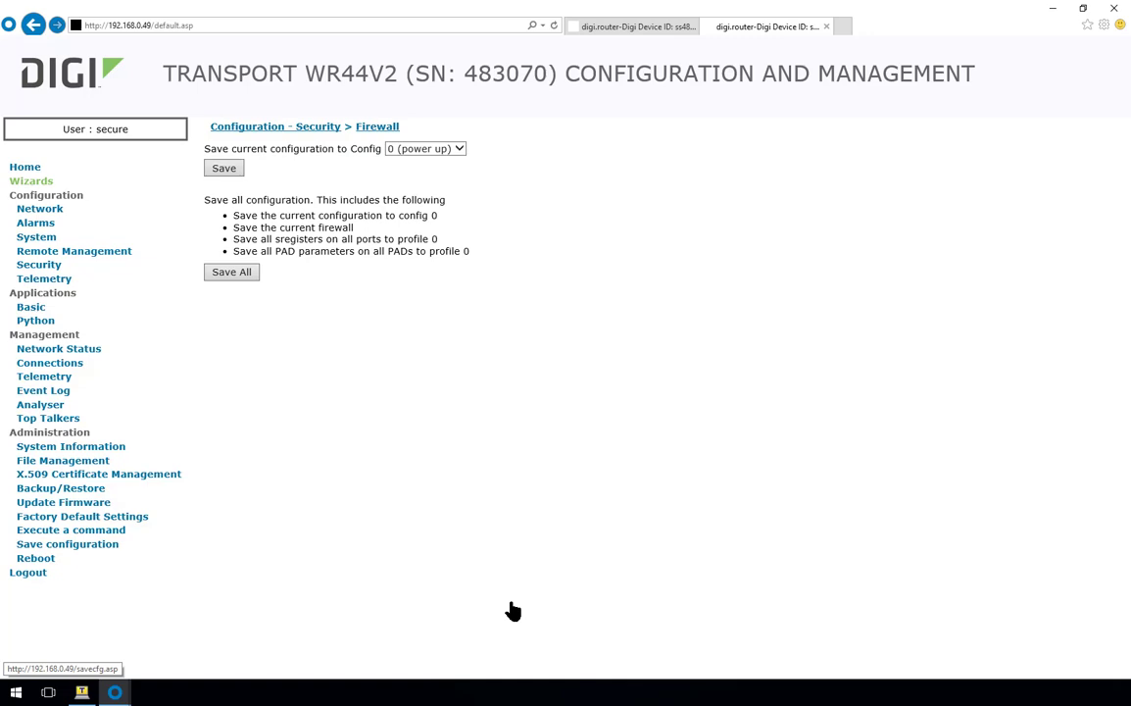
click(225, 169)
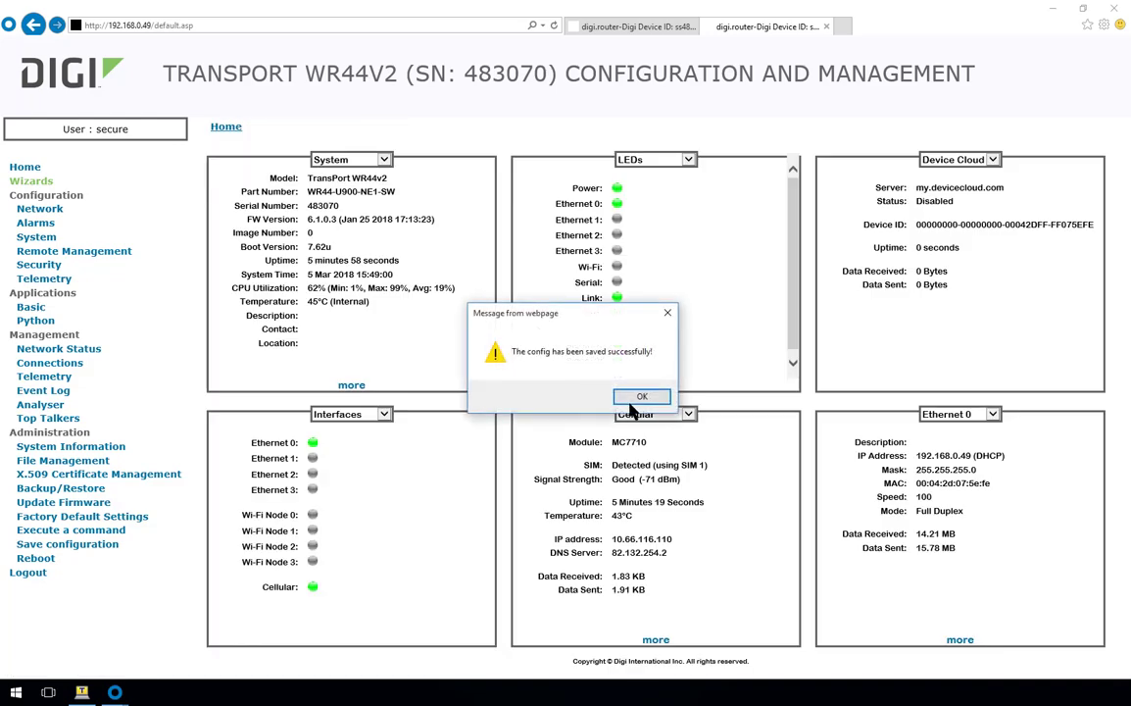
click(641, 399)
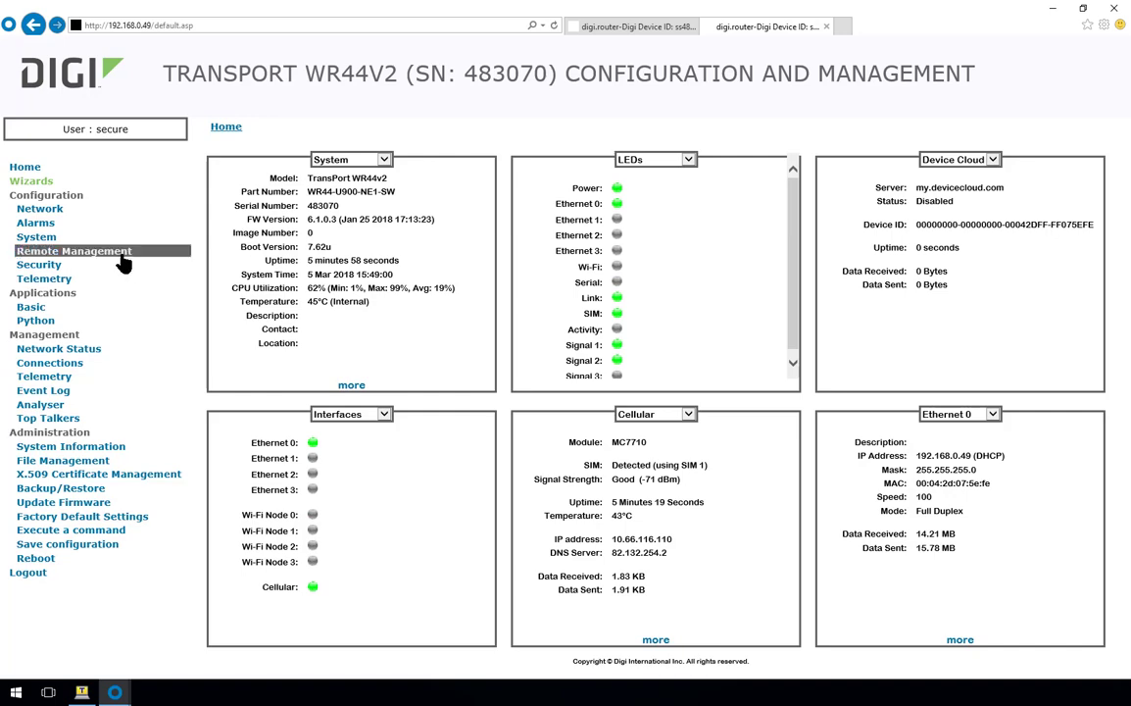
click(41, 266)
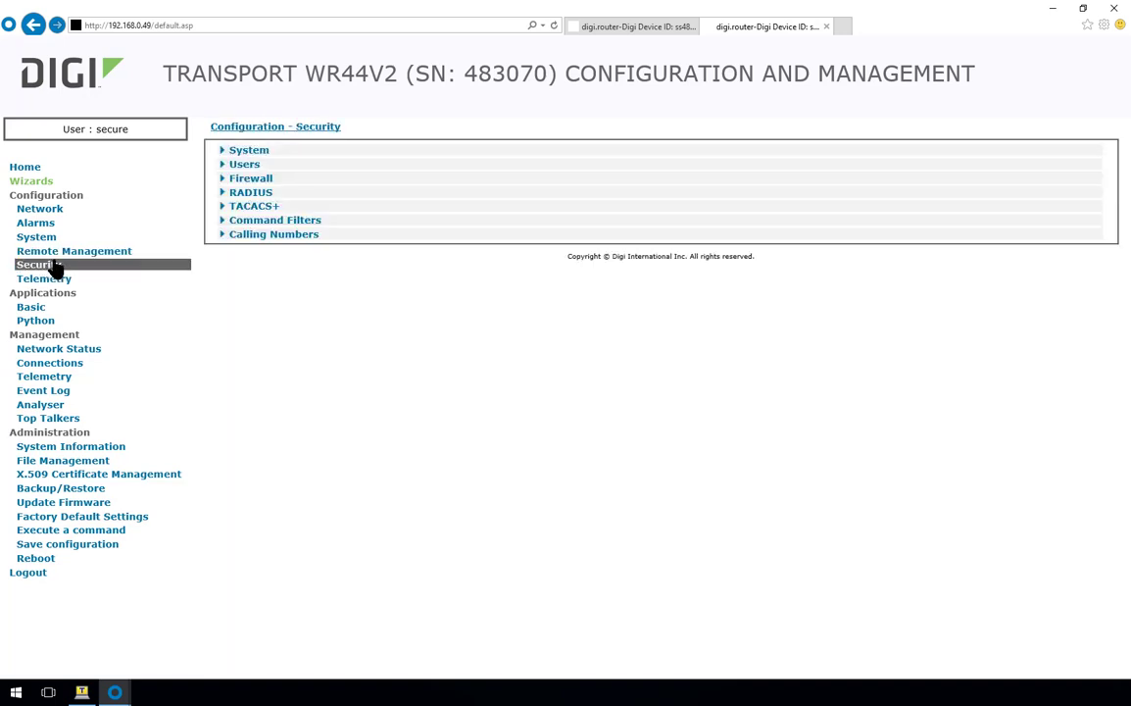
click(251, 183)
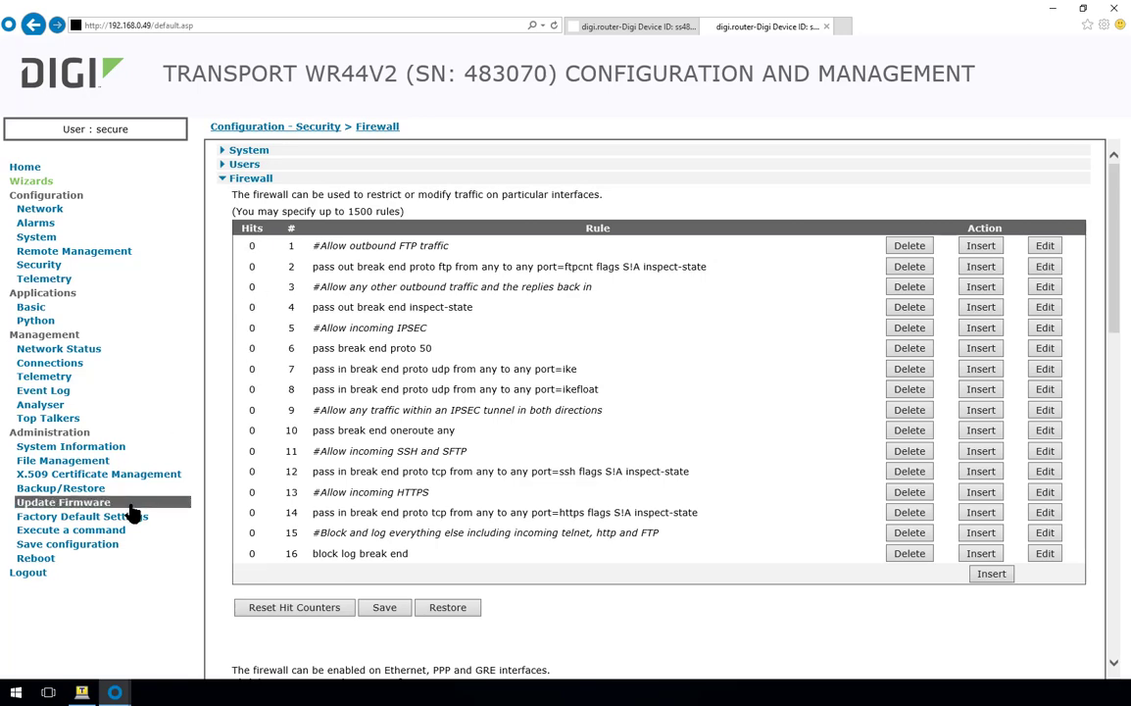
click(90, 535)
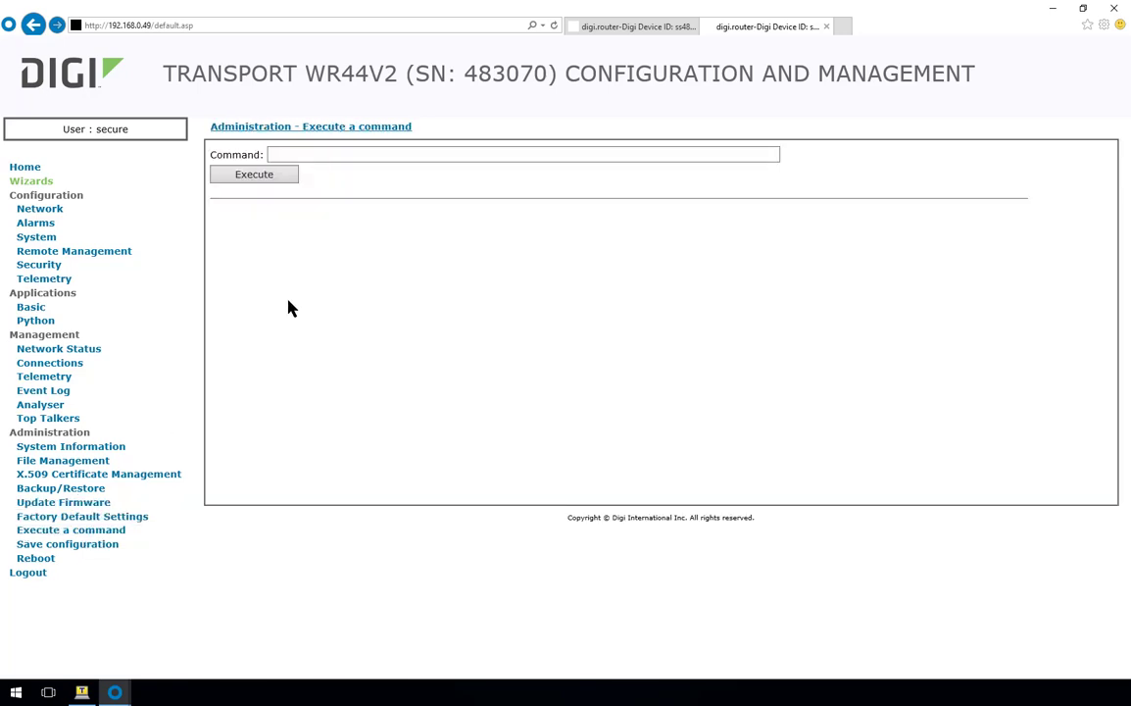
click(332, 159)
text(pi)
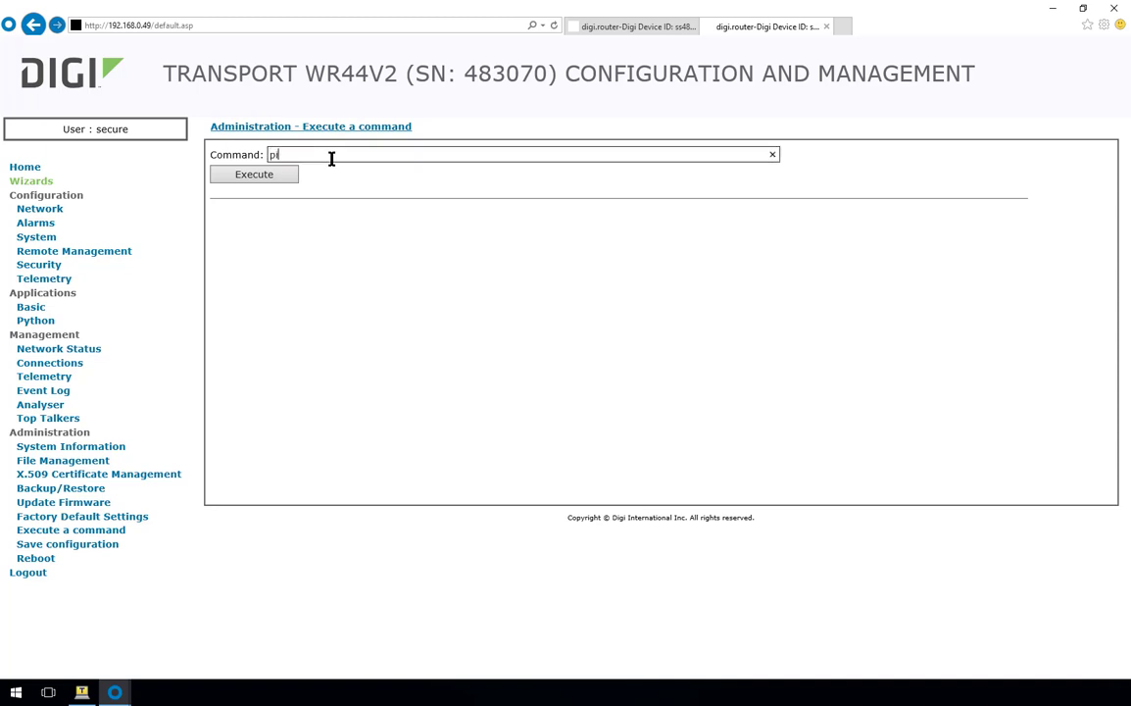
text(ng 8.8.8.8 3)
key(Return)
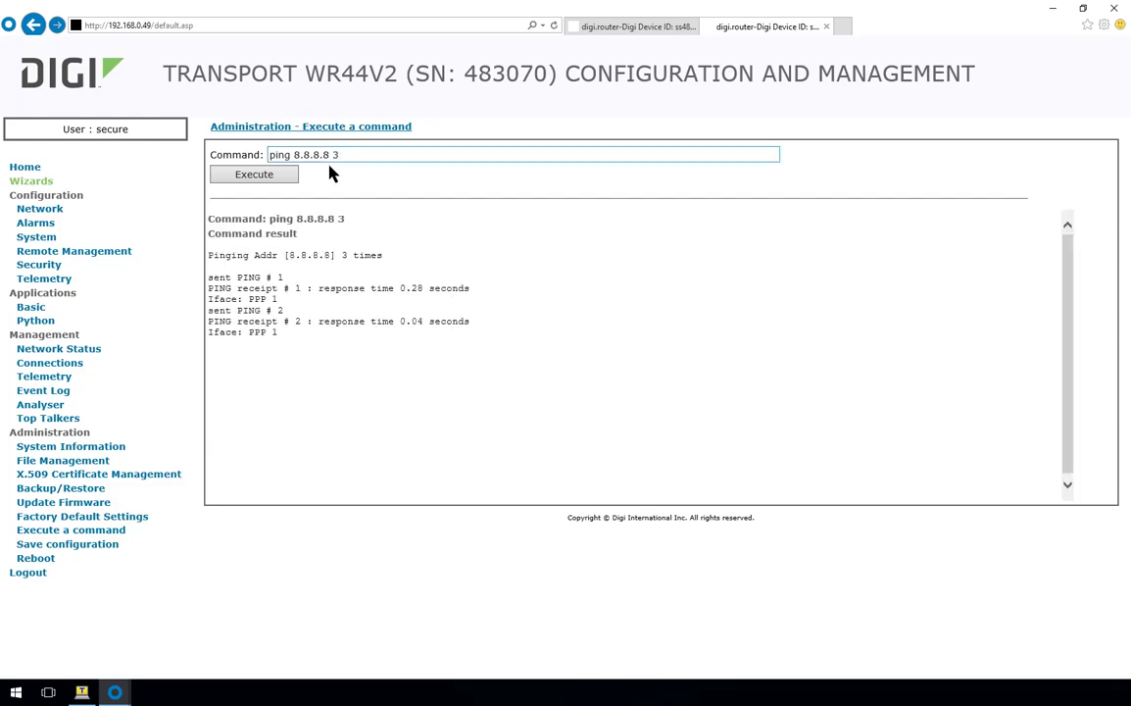
click(39, 266)
click(253, 180)
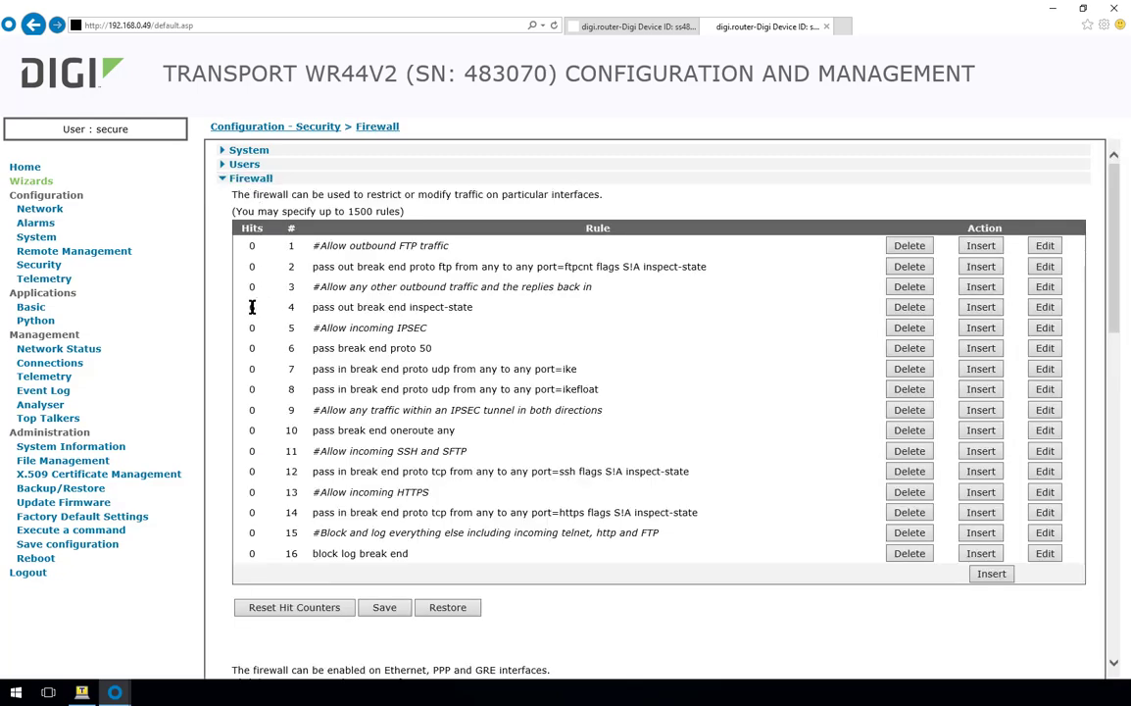
double_click(252, 307)
drag(309, 307, 473, 308)
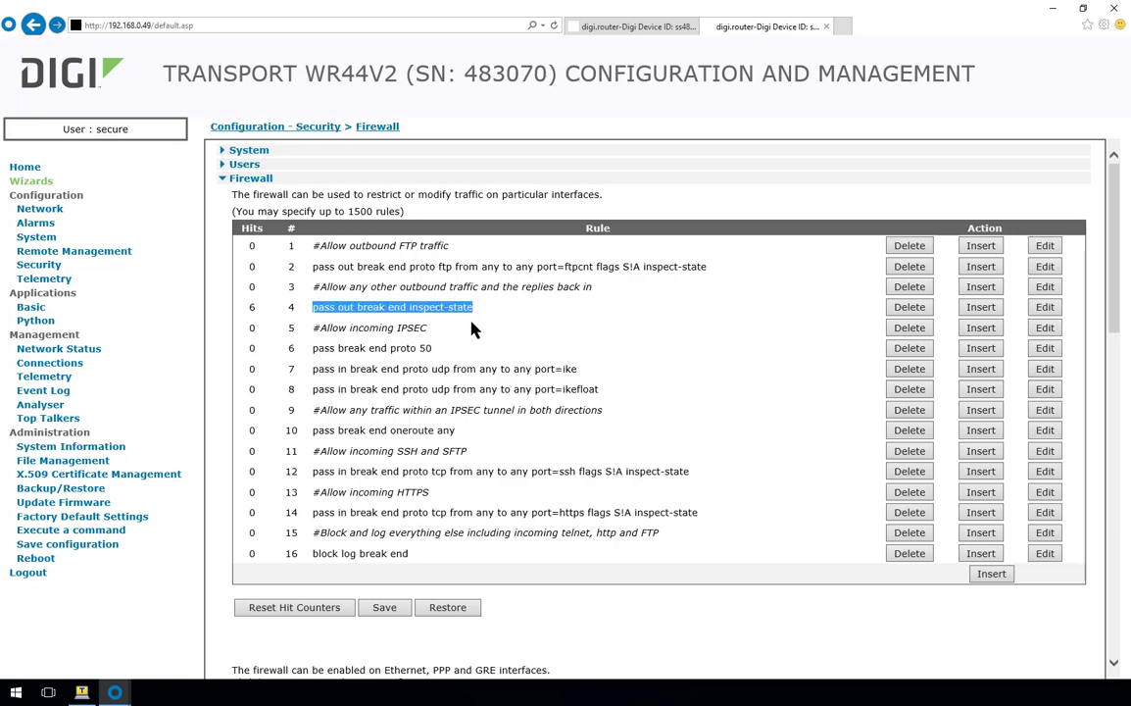
click(471, 330)
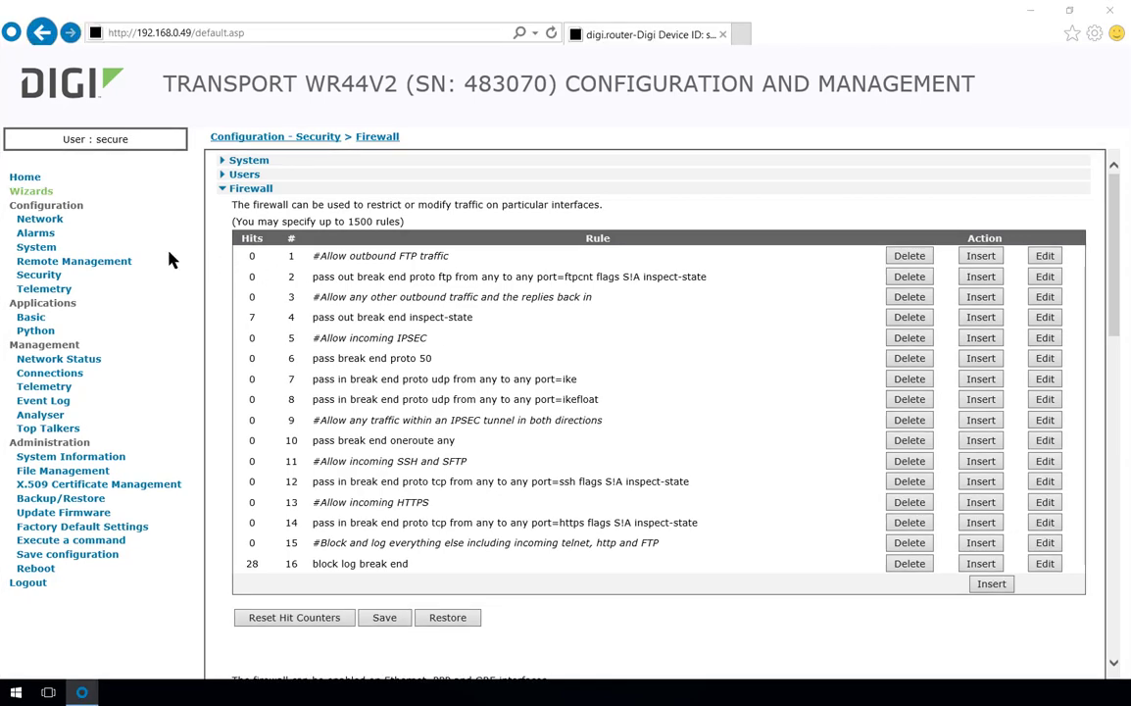
- Open ETH 0 under Network > Interfaces > Ethernet and switch it from DHCP to manual settings
click(71, 220)
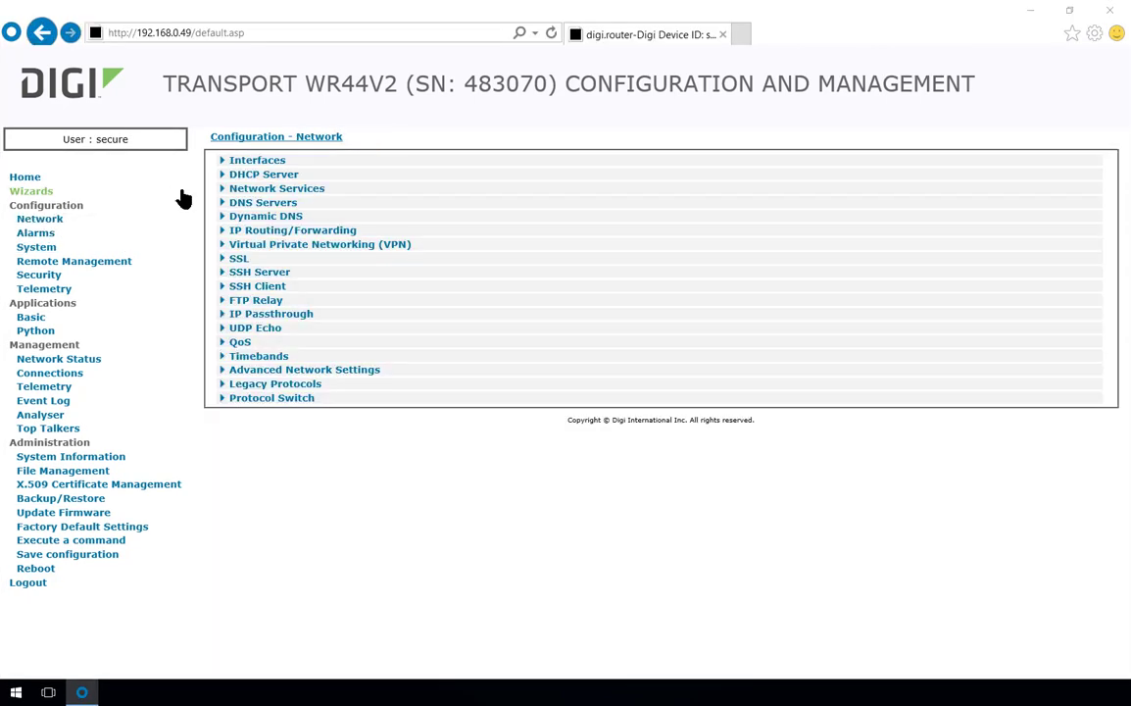
click(274, 161)
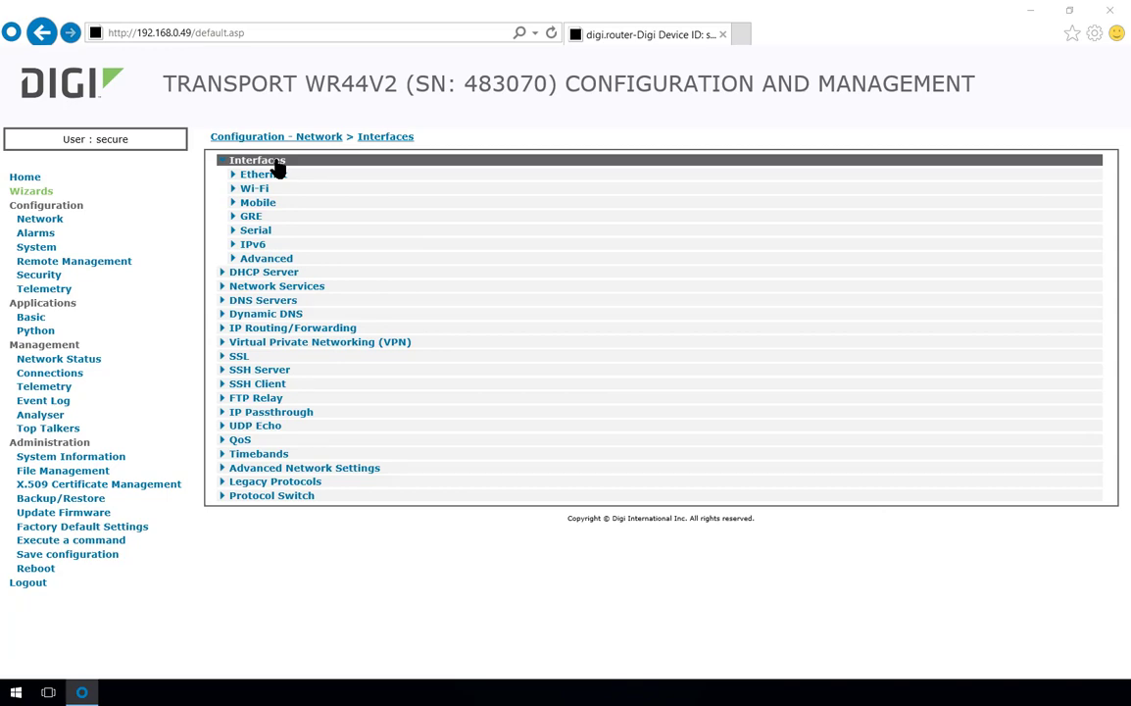
click(272, 177)
click(271, 185)
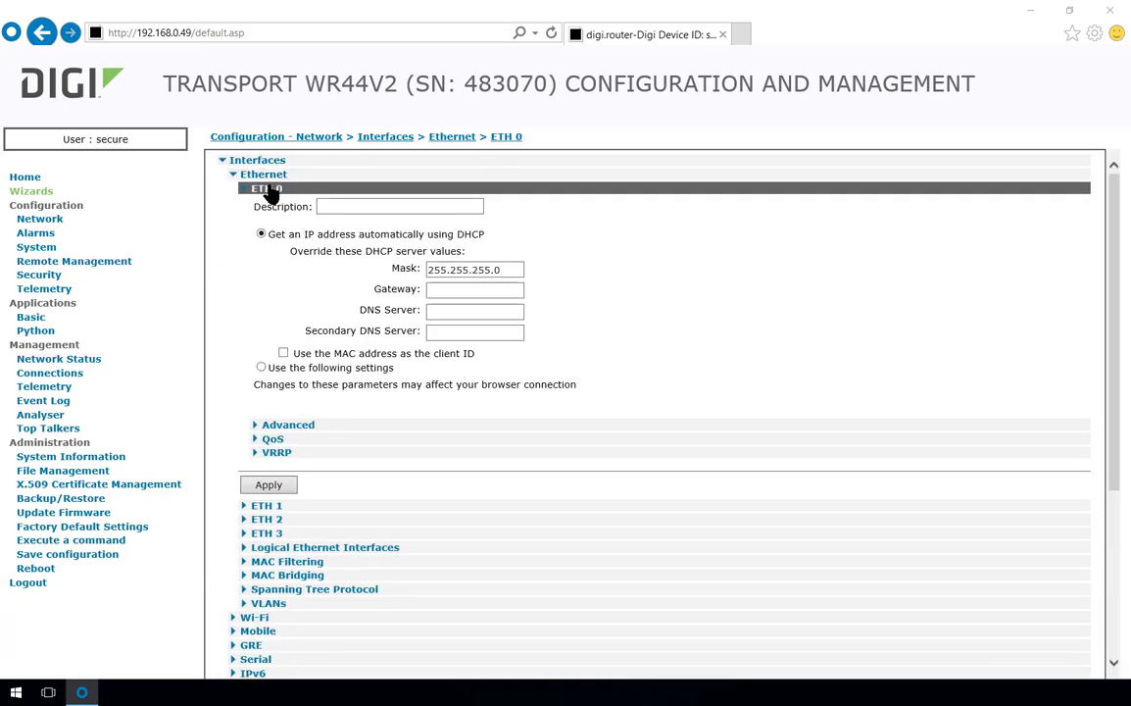
drag(304, 233, 476, 233)
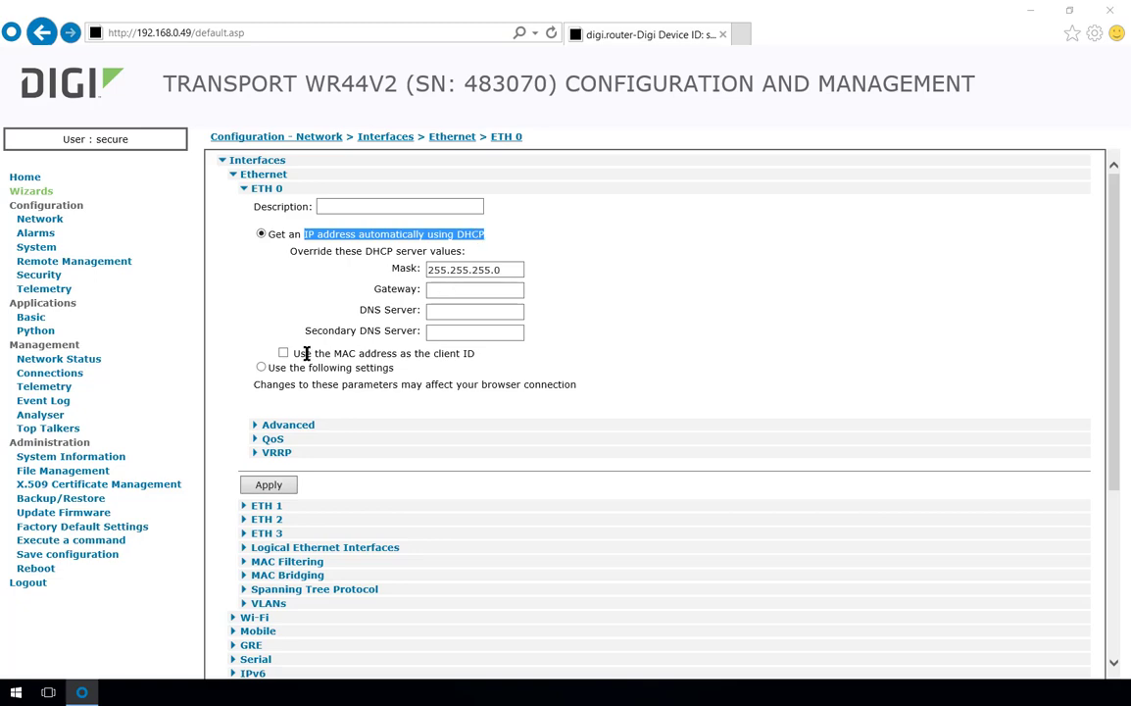
click(261, 368)
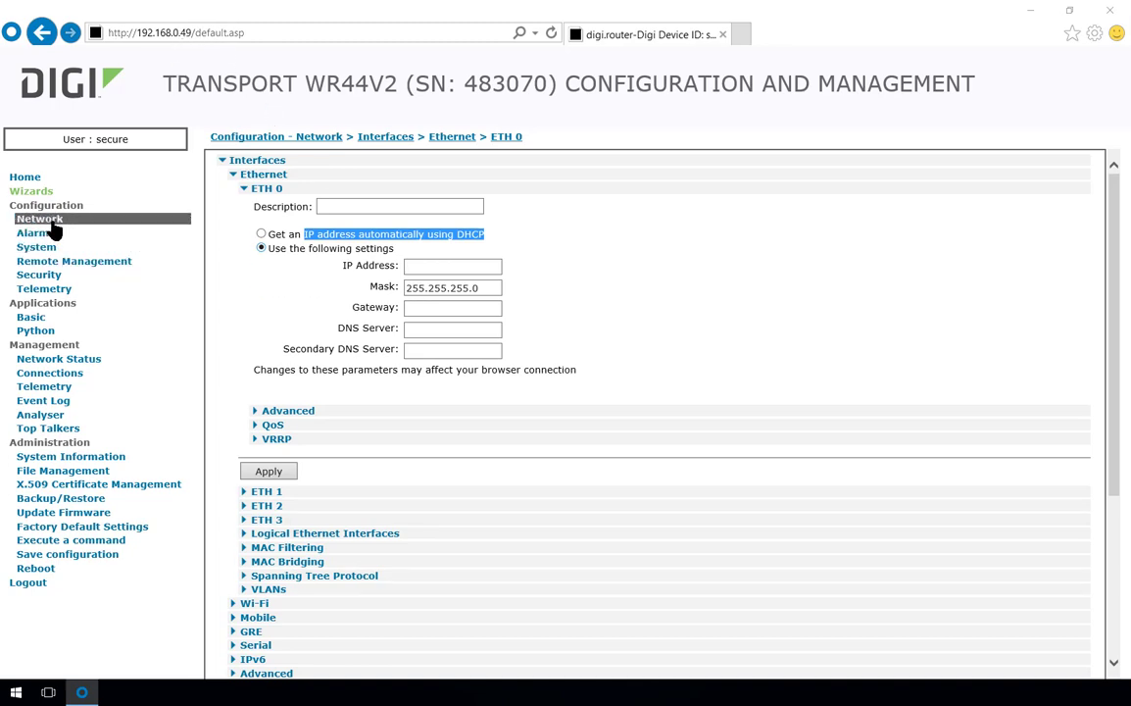
- Open the Ethernet 0 DHCP server and set its range to 192.168.0.20–192.168.0.59
scroll(364, 486, down, 3)
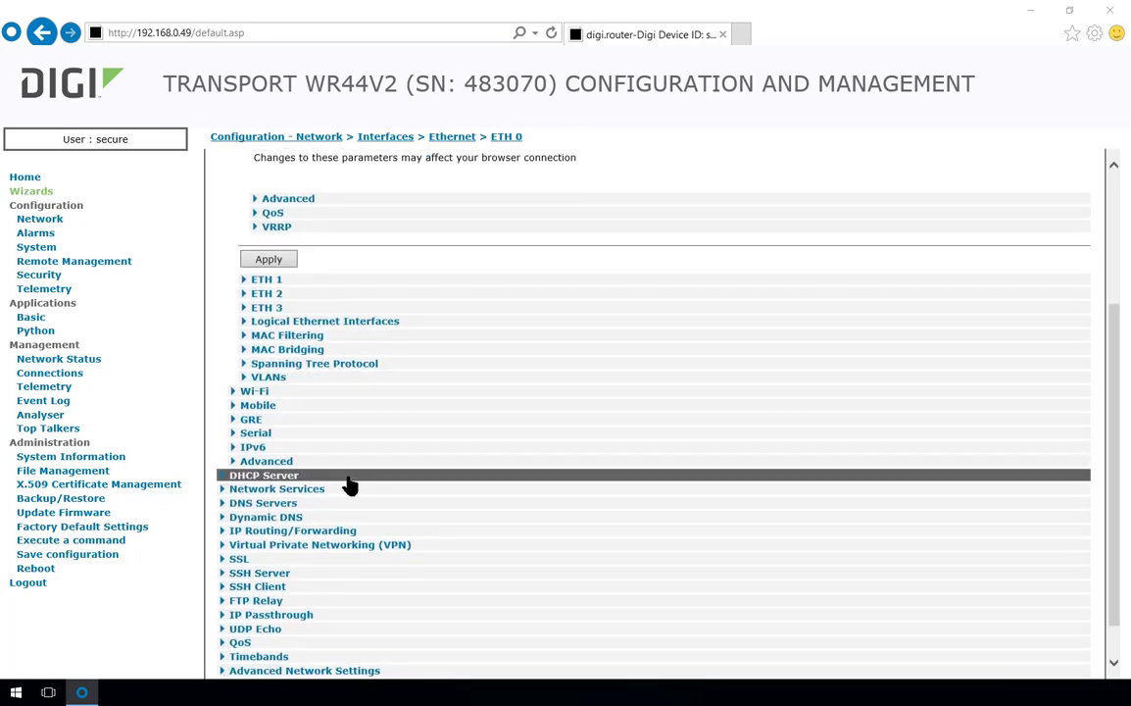
click(282, 477)
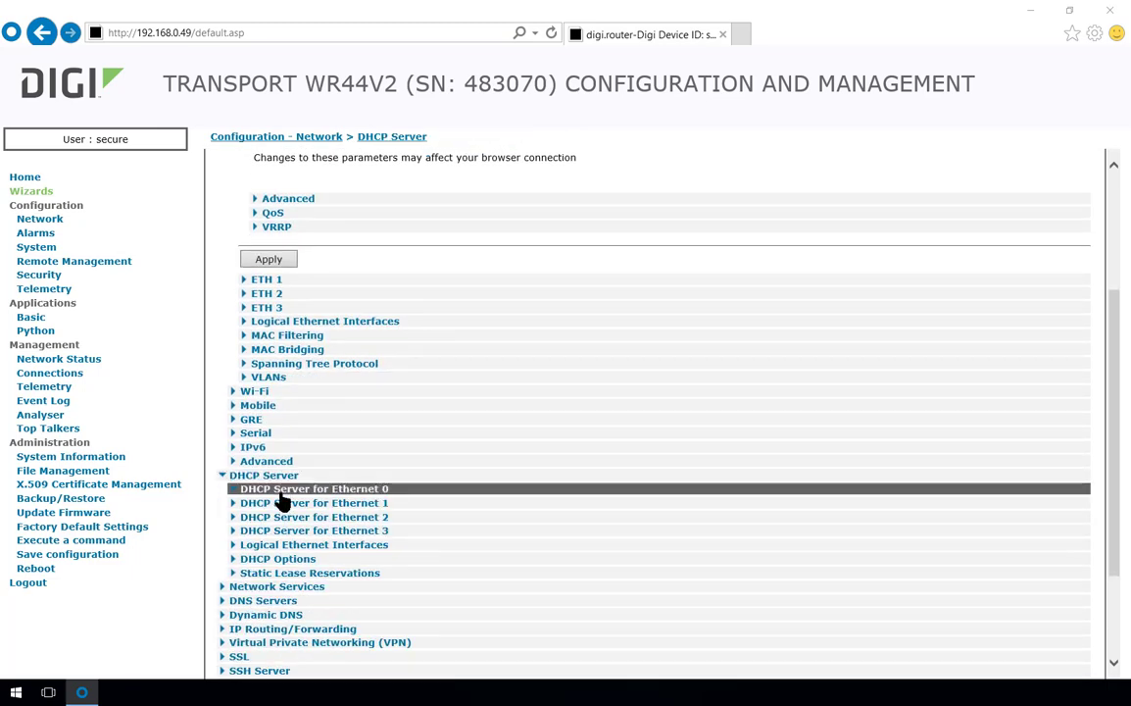
click(279, 493)
scroll(281, 501, down, 3)
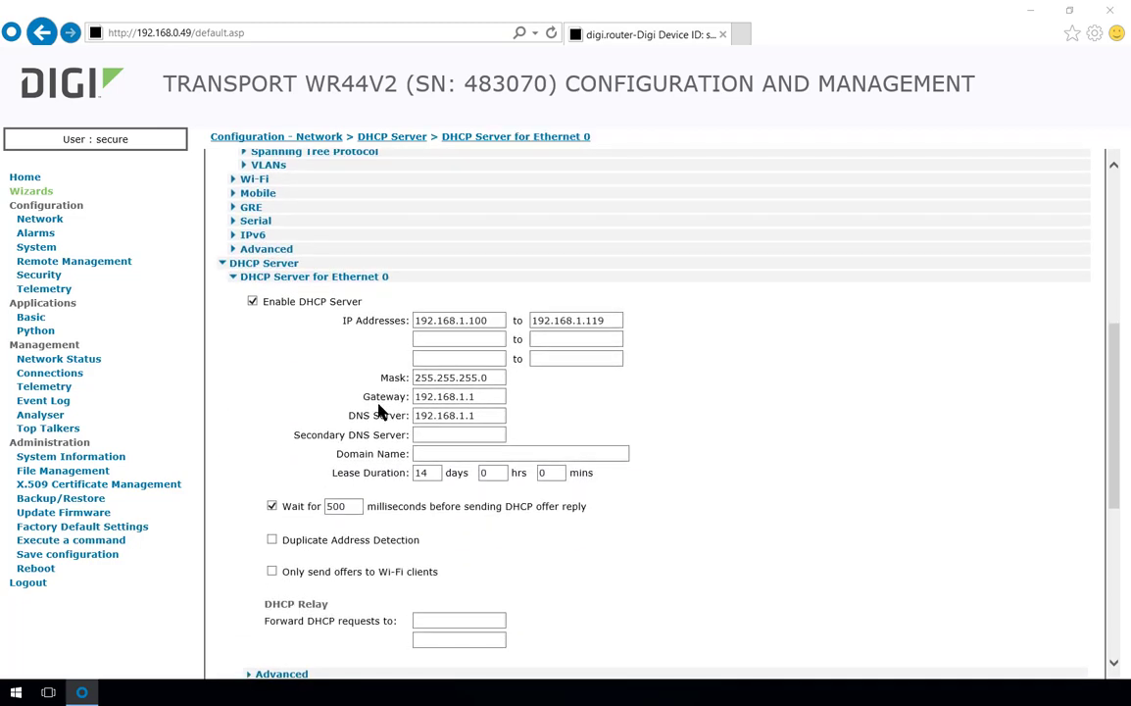
click(465, 321)
key(End)
key(BackSpace)
key(Tab)
key(BackSpace)
key(BackSpace)
key(BackSpace)
key(BackSpace)
key(BackSpace)
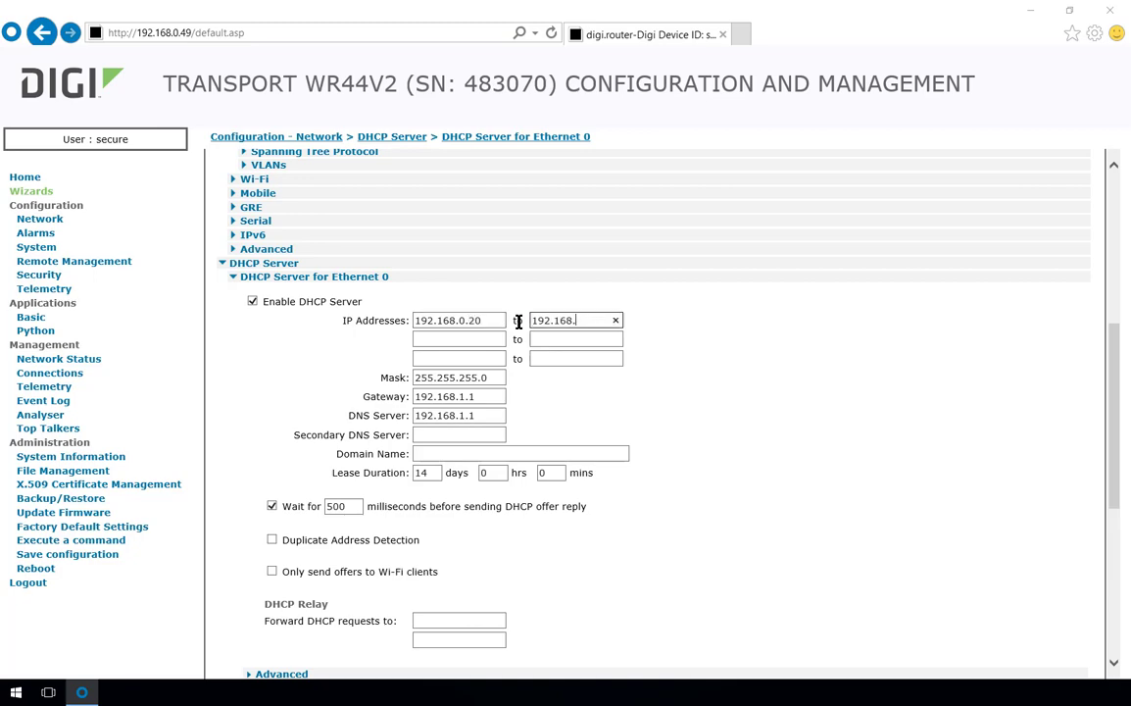
text(0.59)
- Set the DHCP gateway and DNS server addresses to 192.168.0.250
click(477, 396)
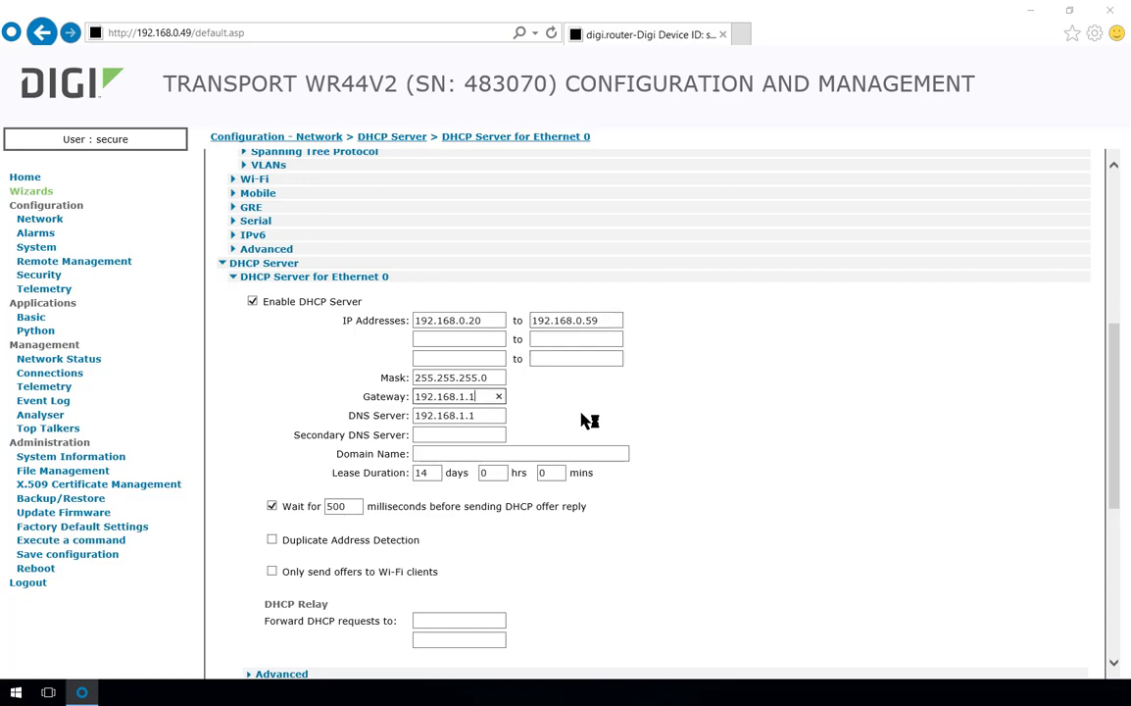
key(BackSpace)
key(BackSpace)
key(BackSpace)
text(0.250)
key(Tab)
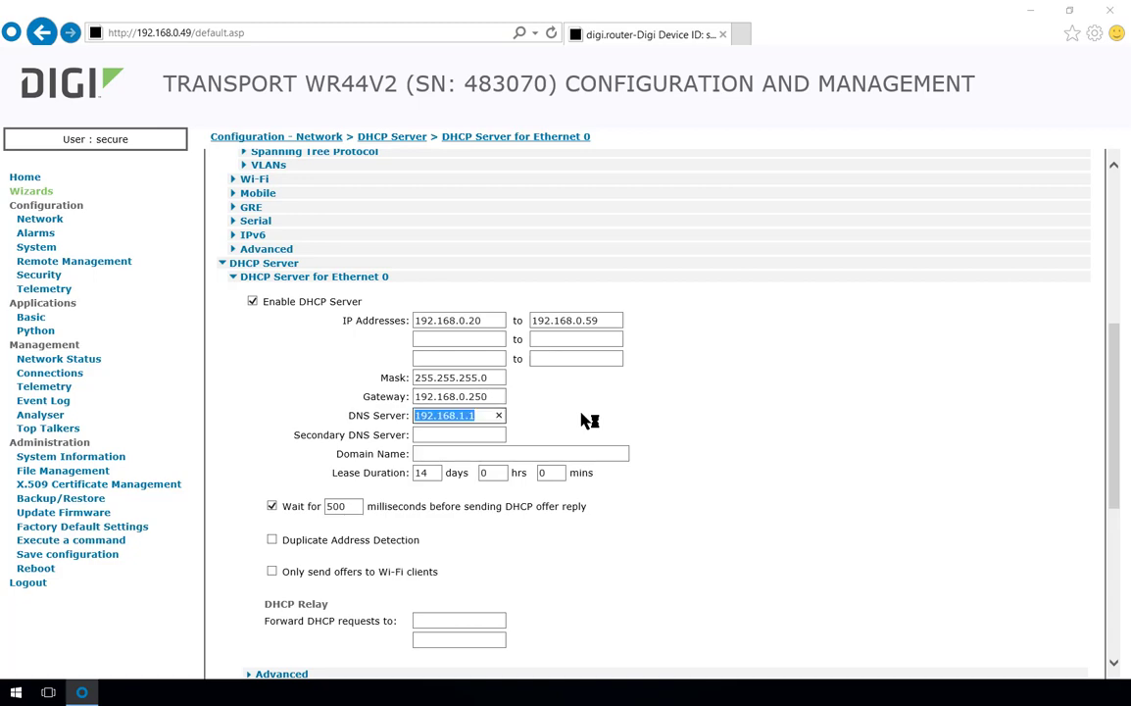
key(End)
key(BackSpace)
key(BackSpace)
key(BackSpace)
text(0.250)
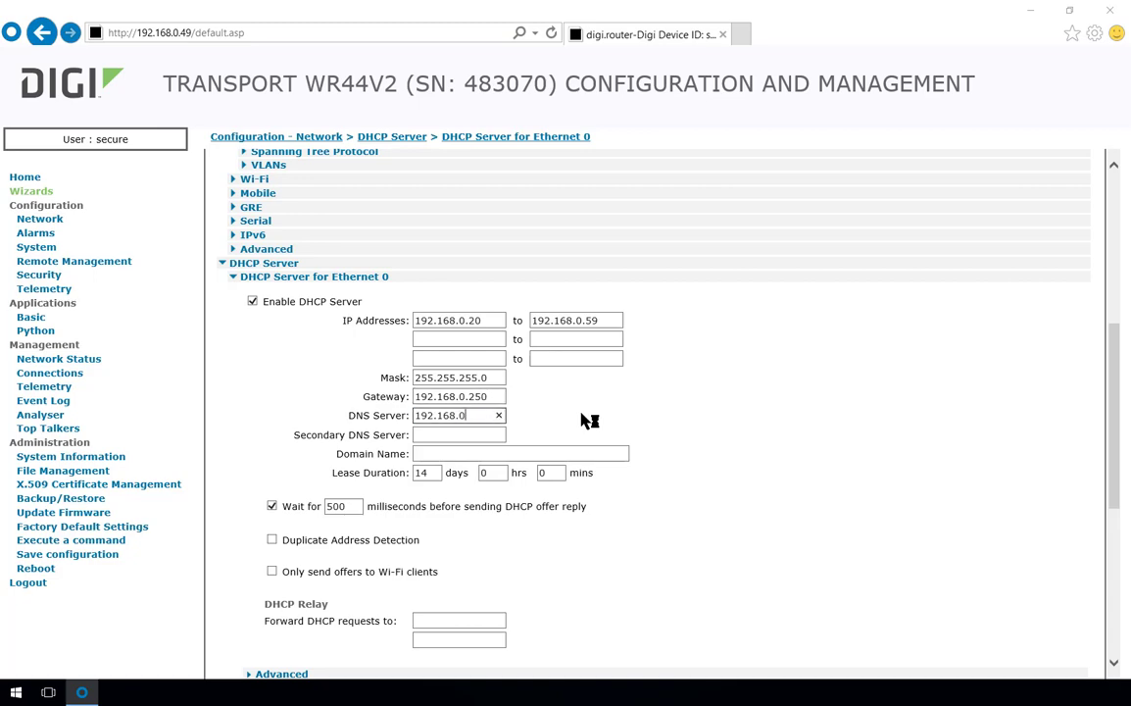
- Set a 1-day lease, enable duplicate address detection with 1 ARP retransmit, and apply
double_click(422, 472)
text(1)
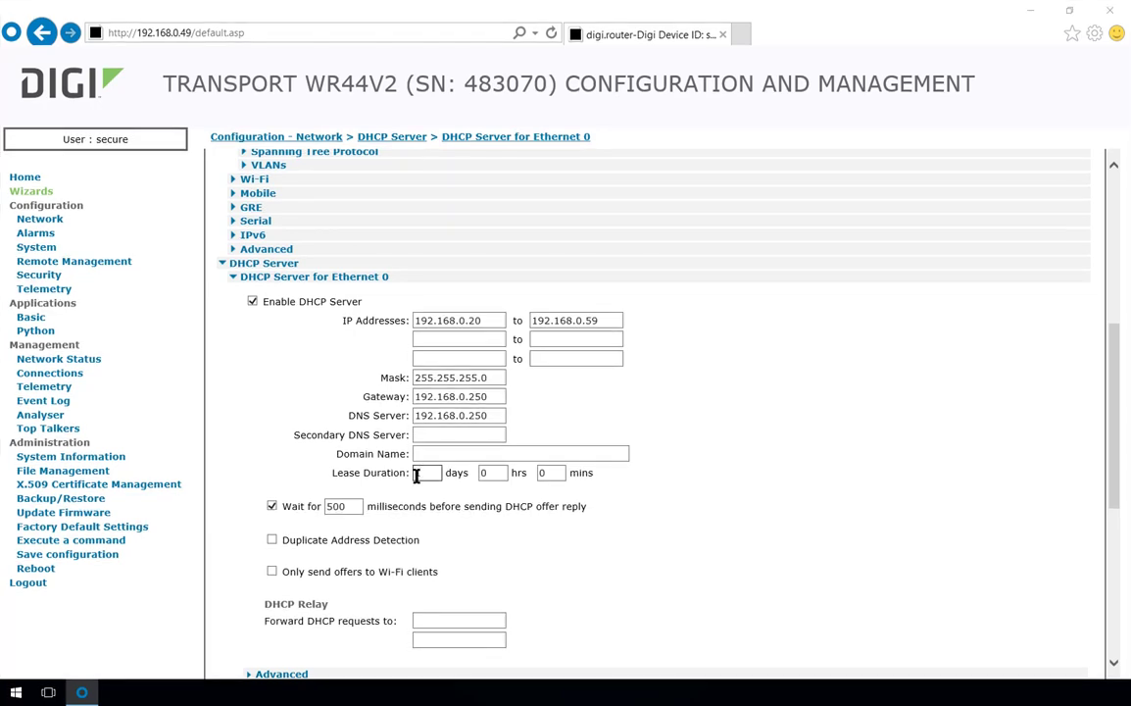
click(272, 542)
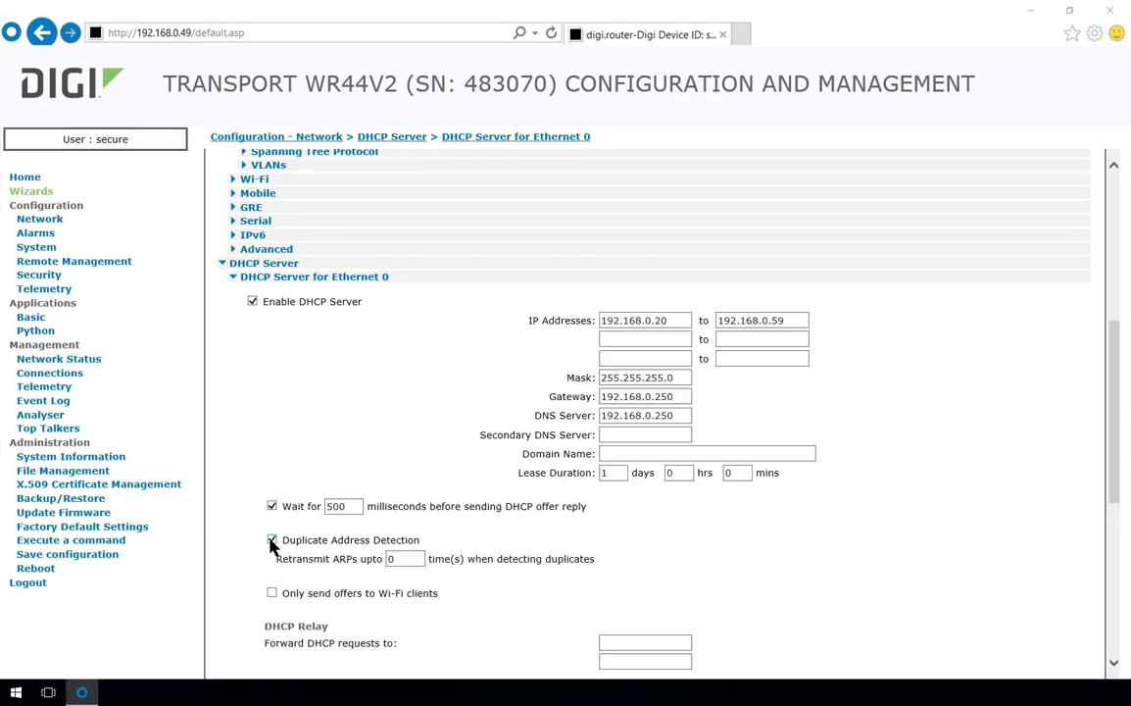
double_click(388, 559)
text(1)
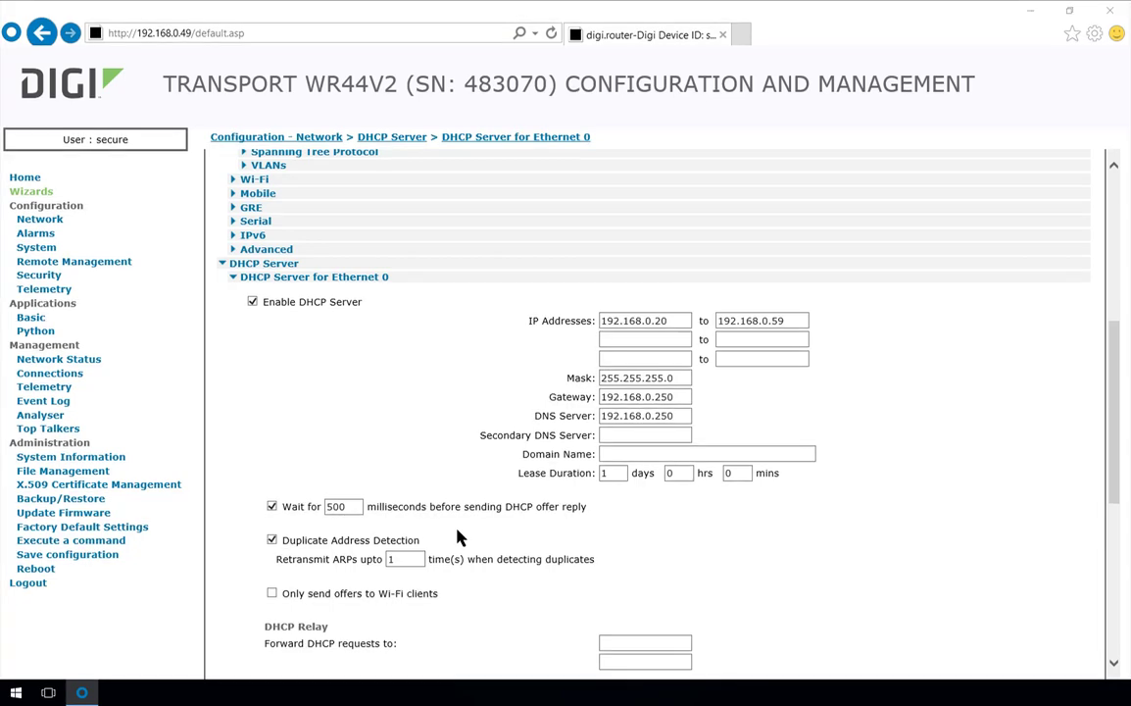
scroll(452, 532, down, 1)
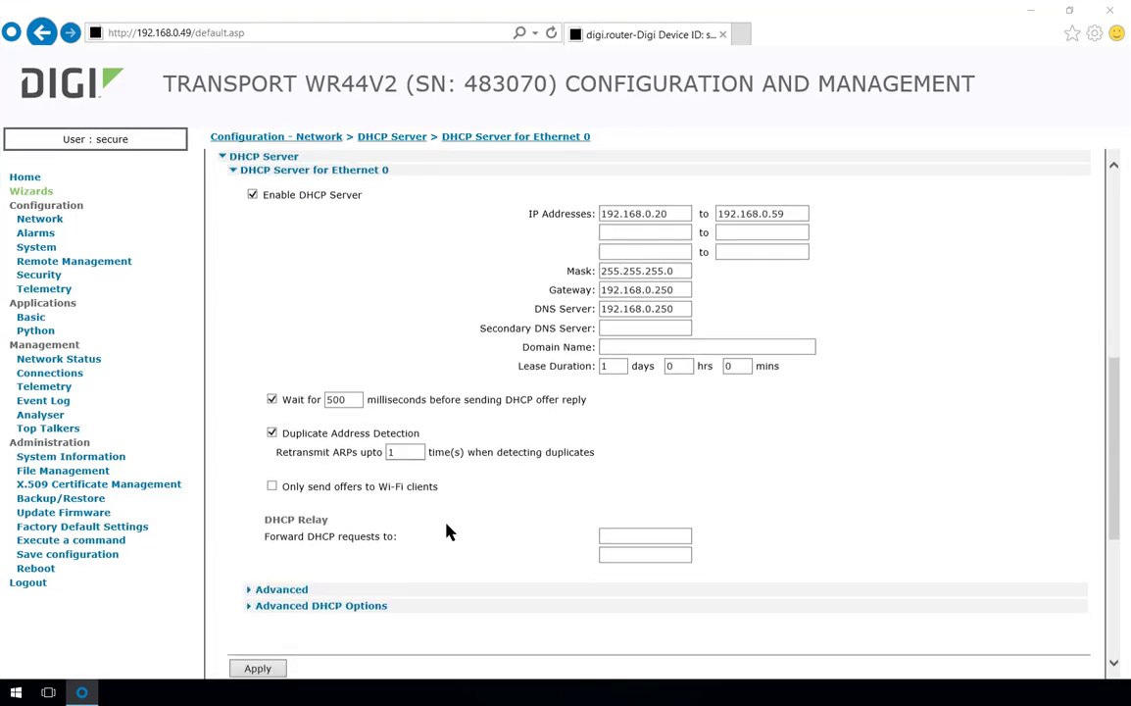
click(278, 669)
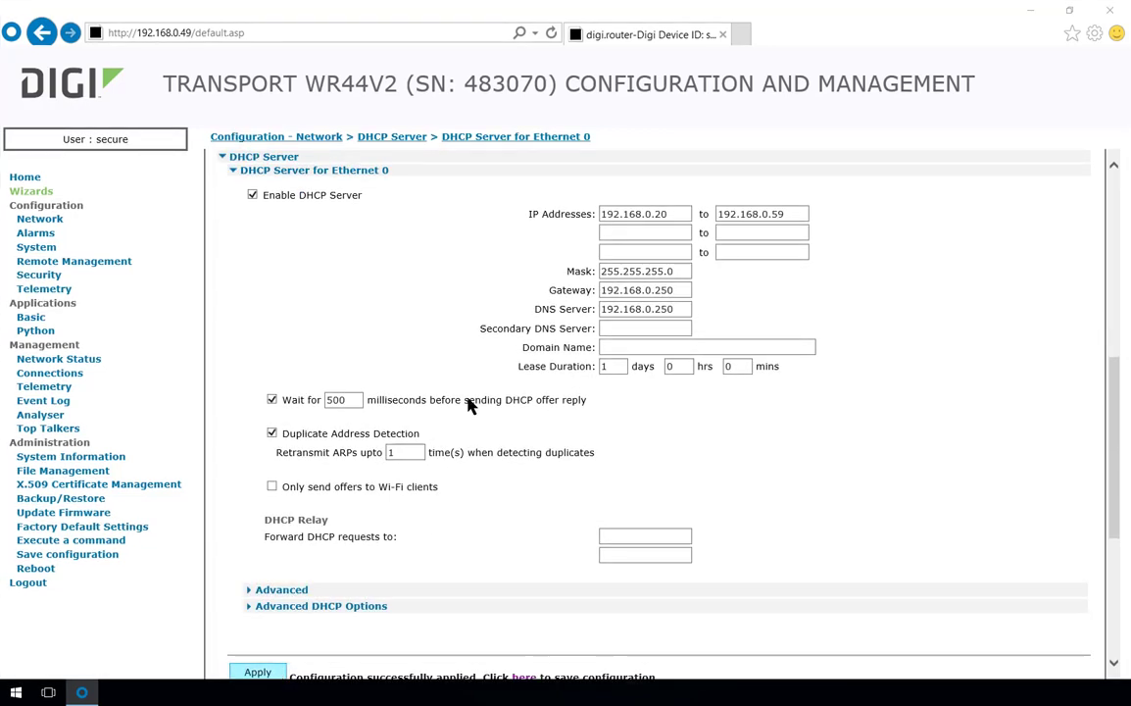
drag(677, 291, 627, 292)
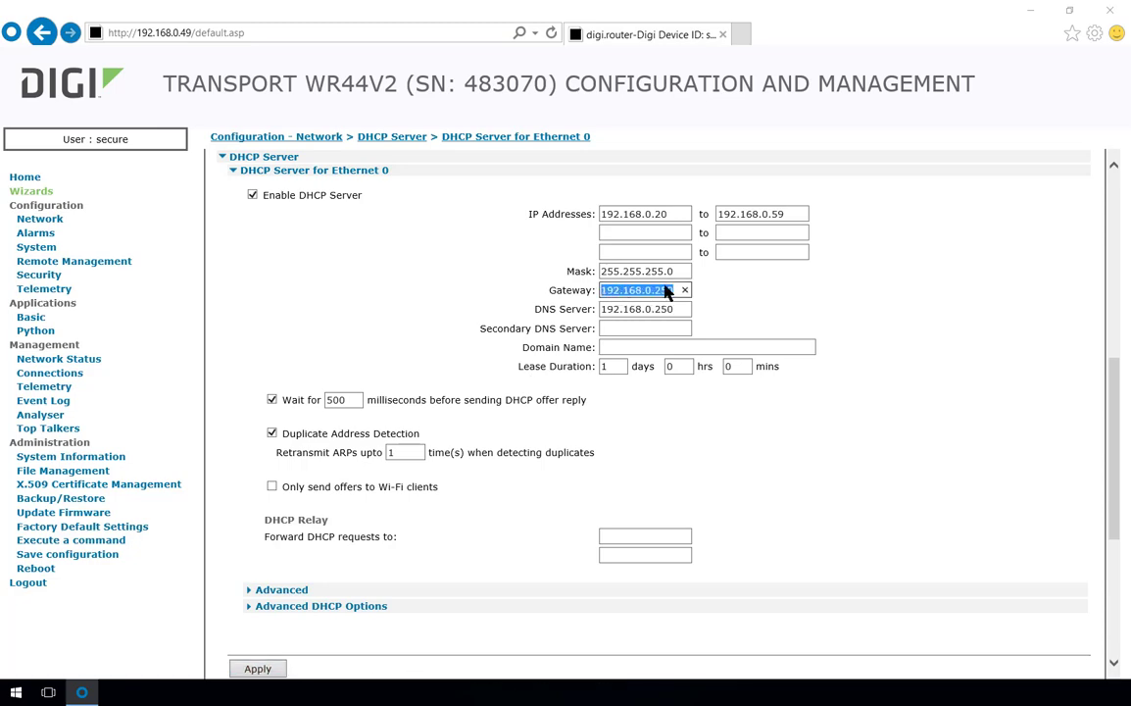
- Give ETH 0 static IP 192.168.0.250 and description 'LAN interface', then apply
scroll(672, 293, up, 10)
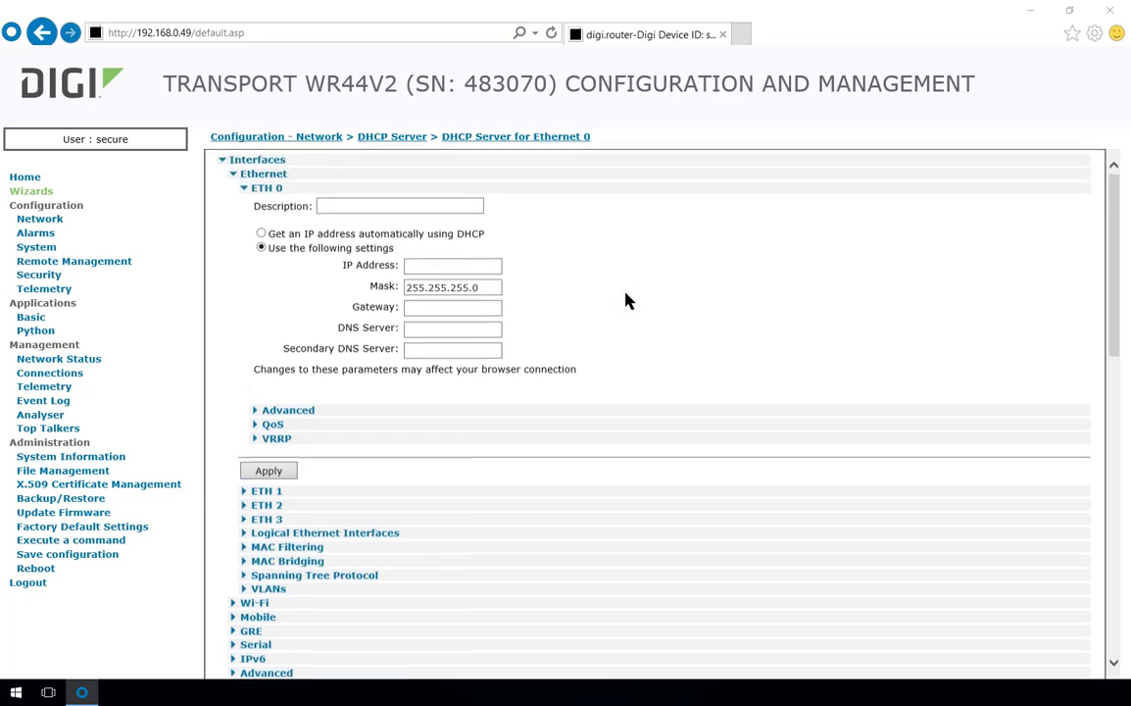
click(469, 267)
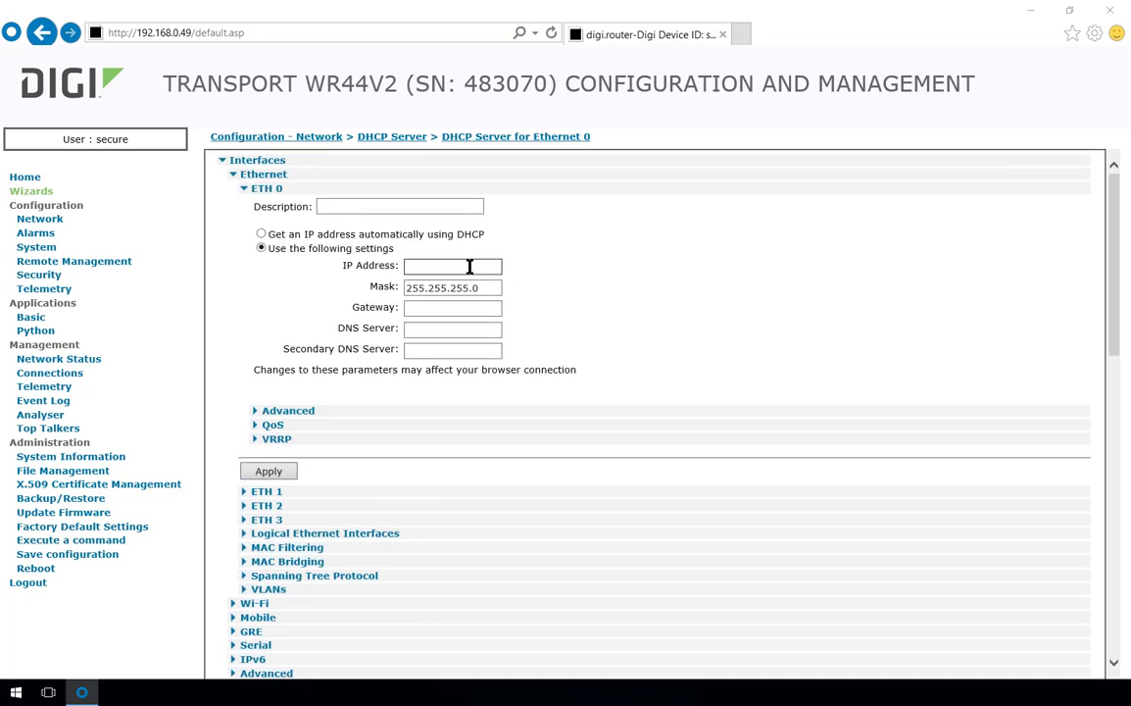
text(192.168.0.)
text(210)
click(355, 202)
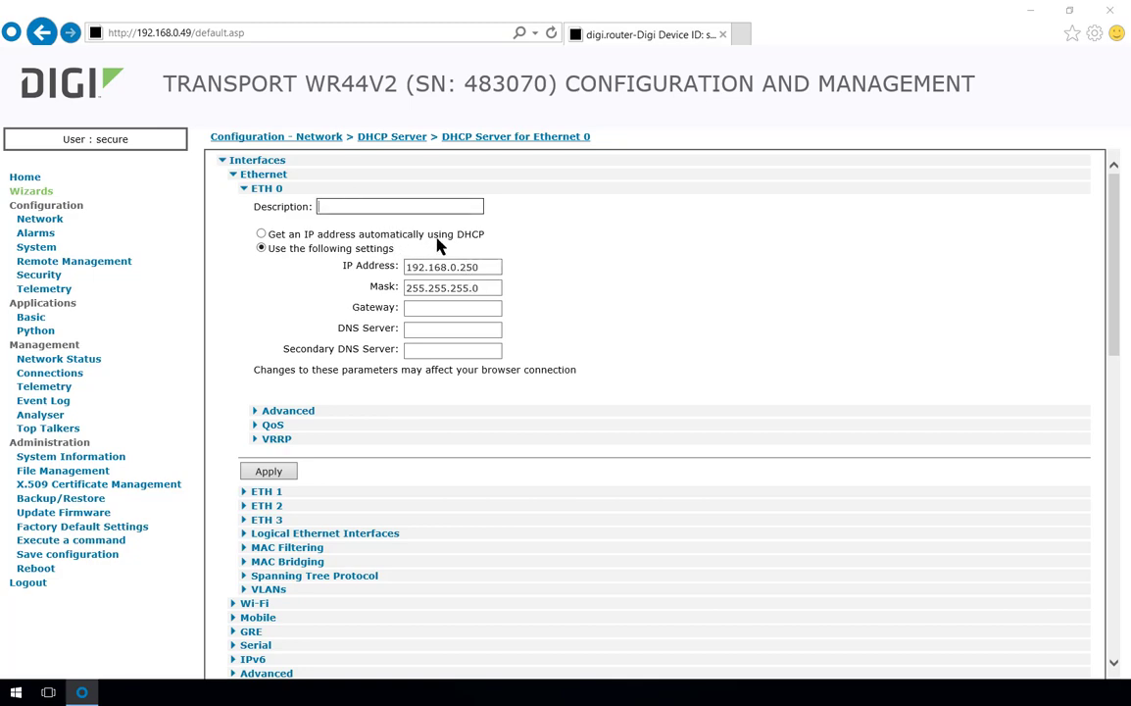
text(LAN interface)
click(277, 474)
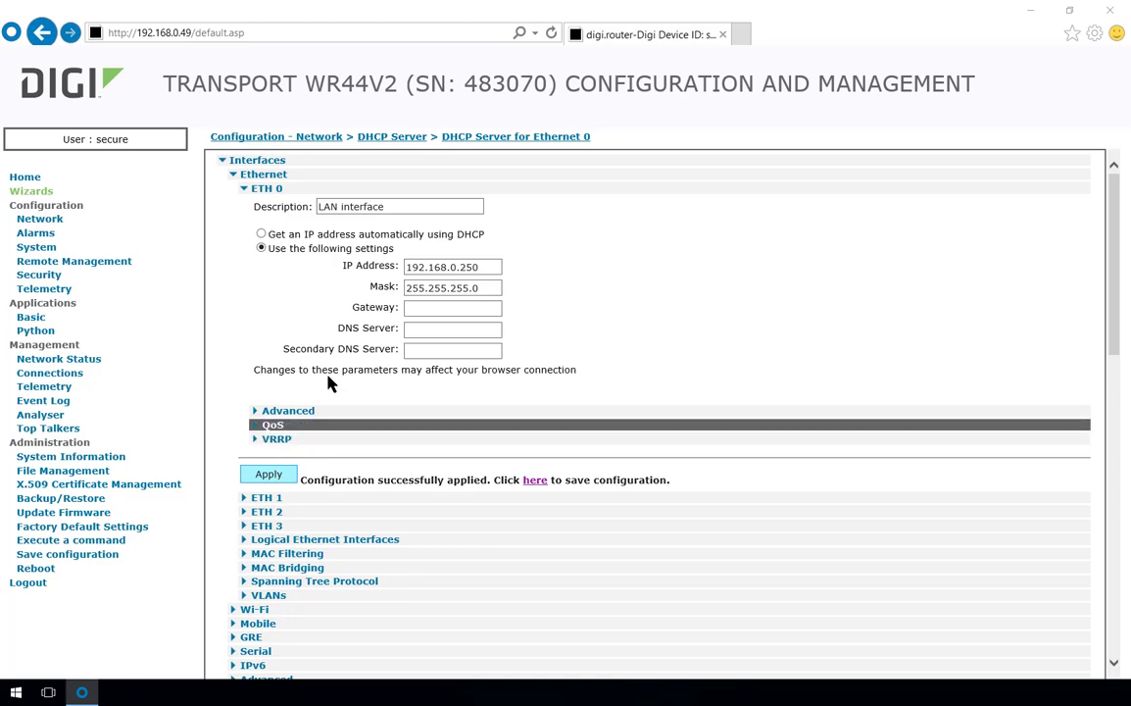
- Reach the router at its new address, 192.168.0.250
click(185, 35)
click(182, 32)
drag(181, 32, 278, 35)
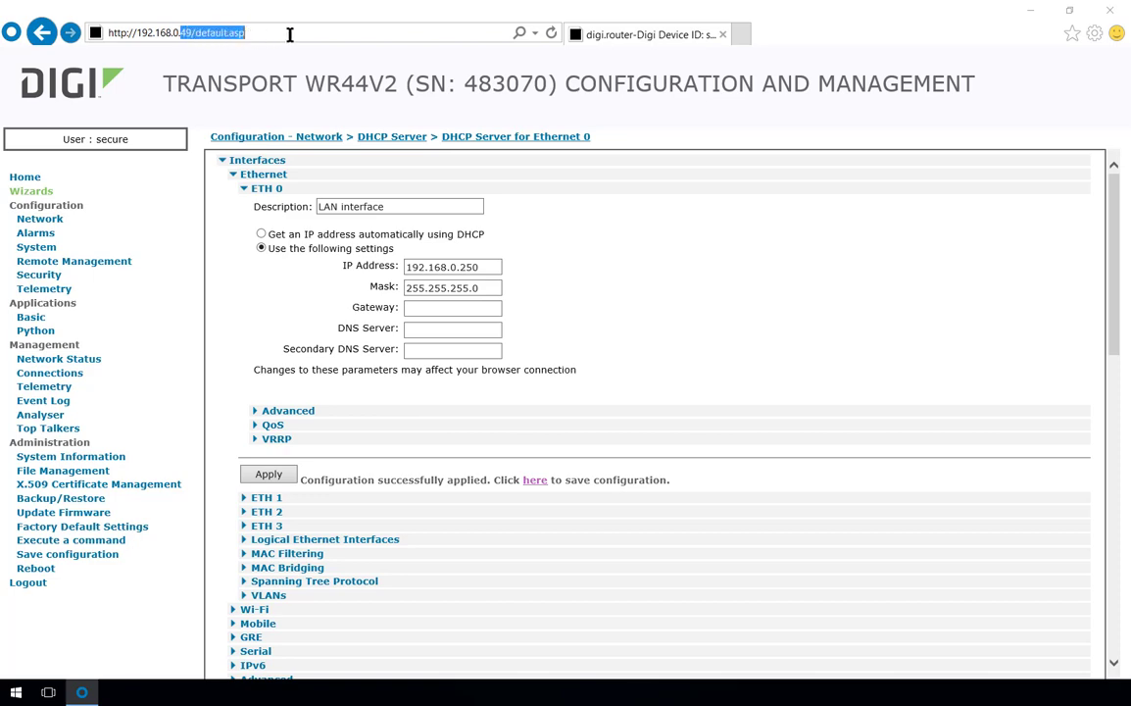
text(250)
key(Return)
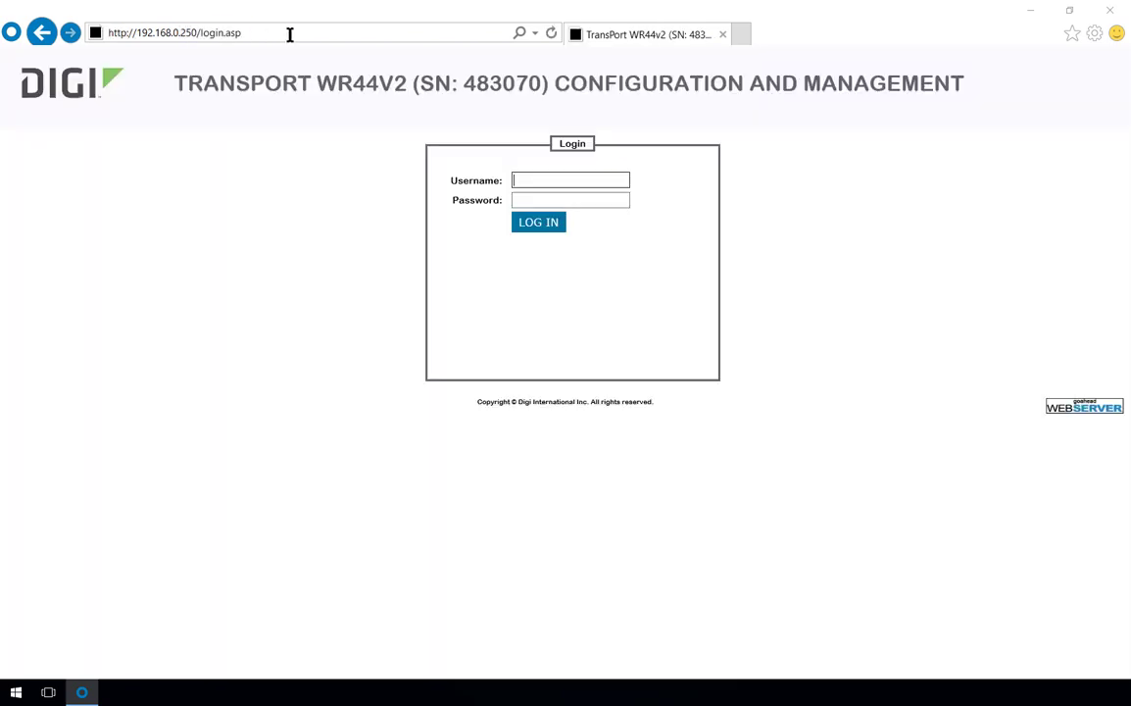
- Log in with the username and password, then save the configuration to Config 0
text(secure)
key(Tab)
text(*****)
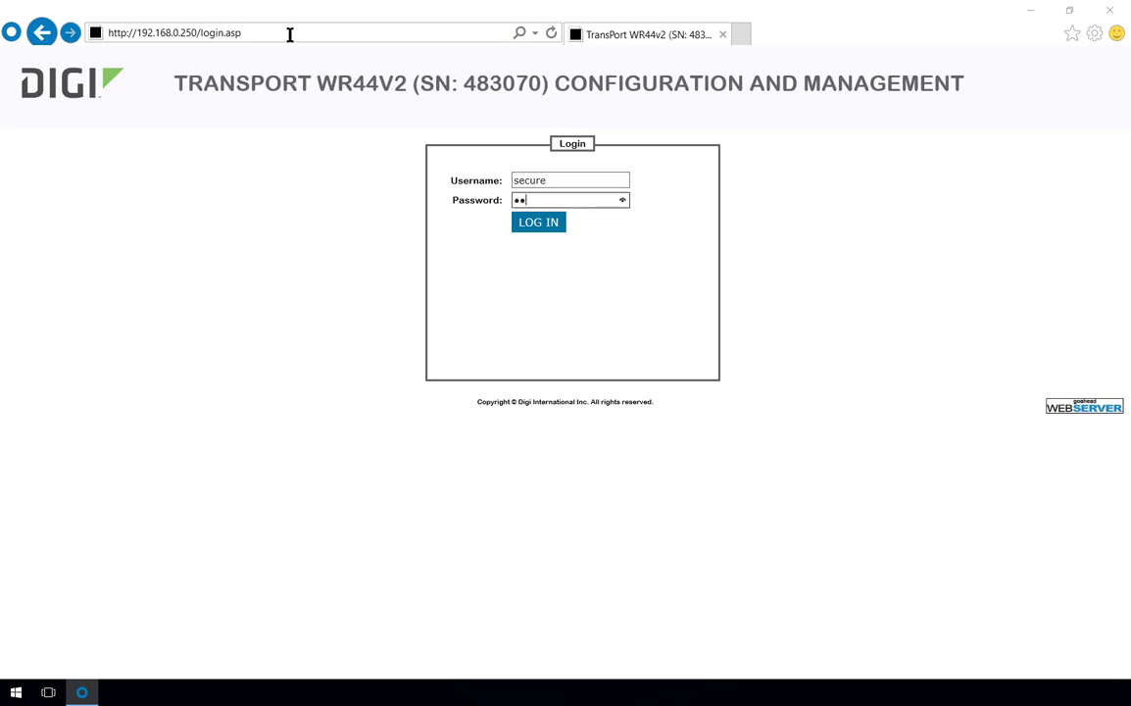
text(*******)
key(Return)
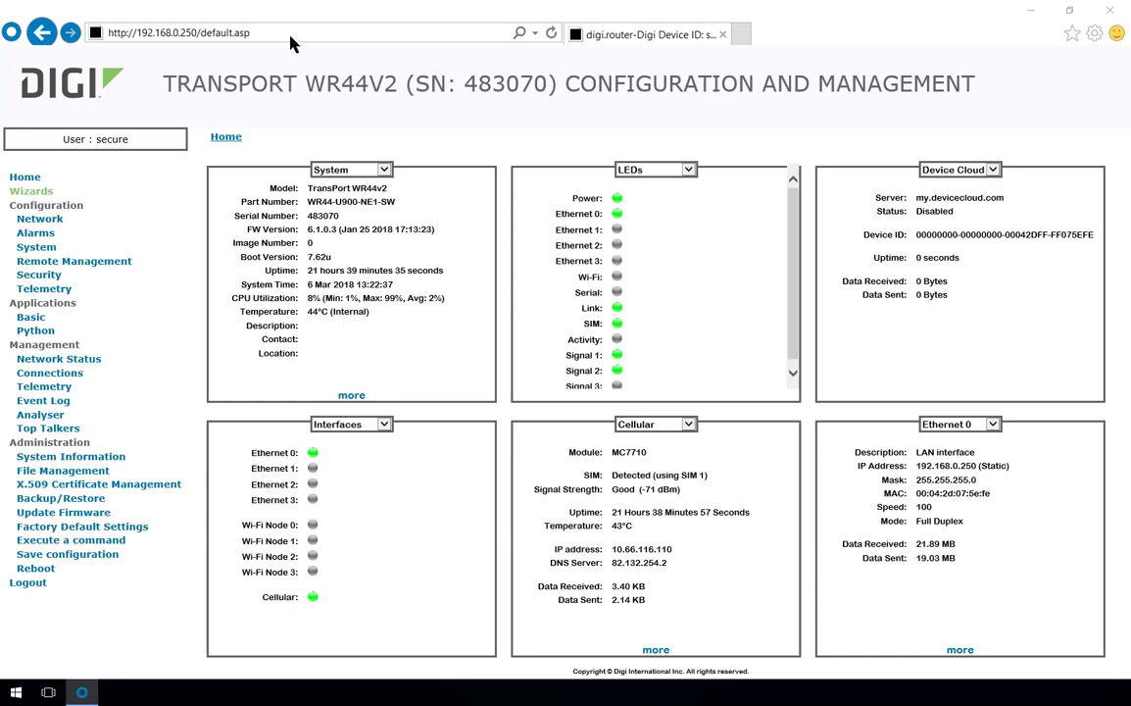
click(61, 555)
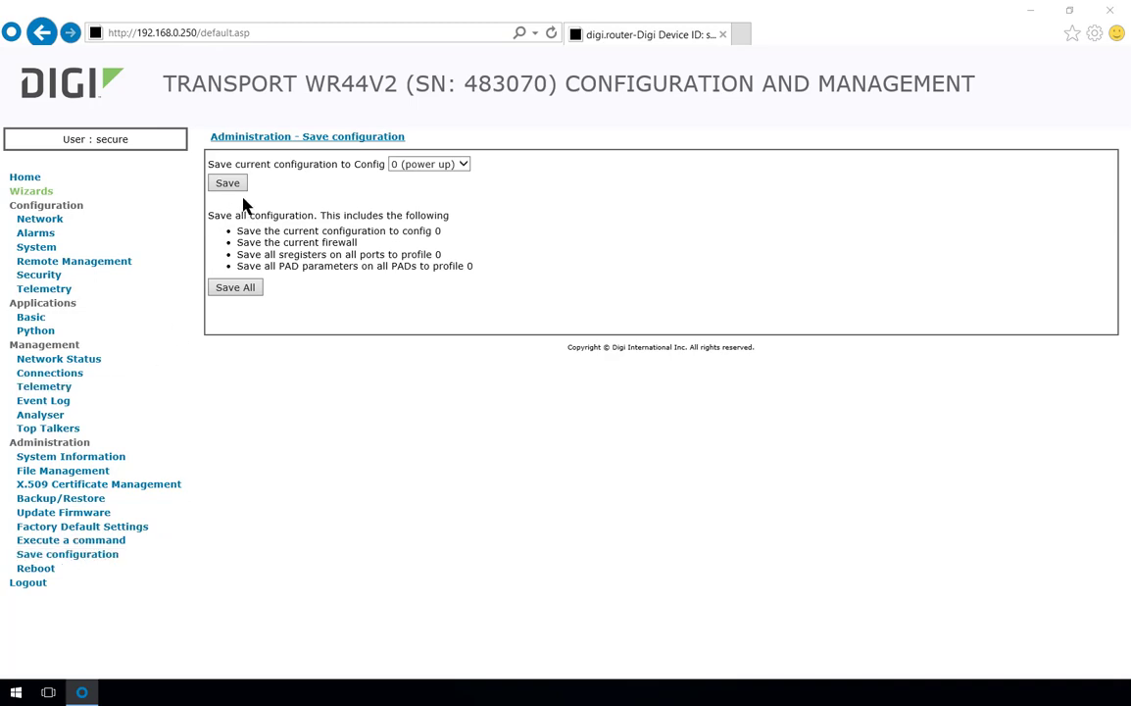
click(231, 186)
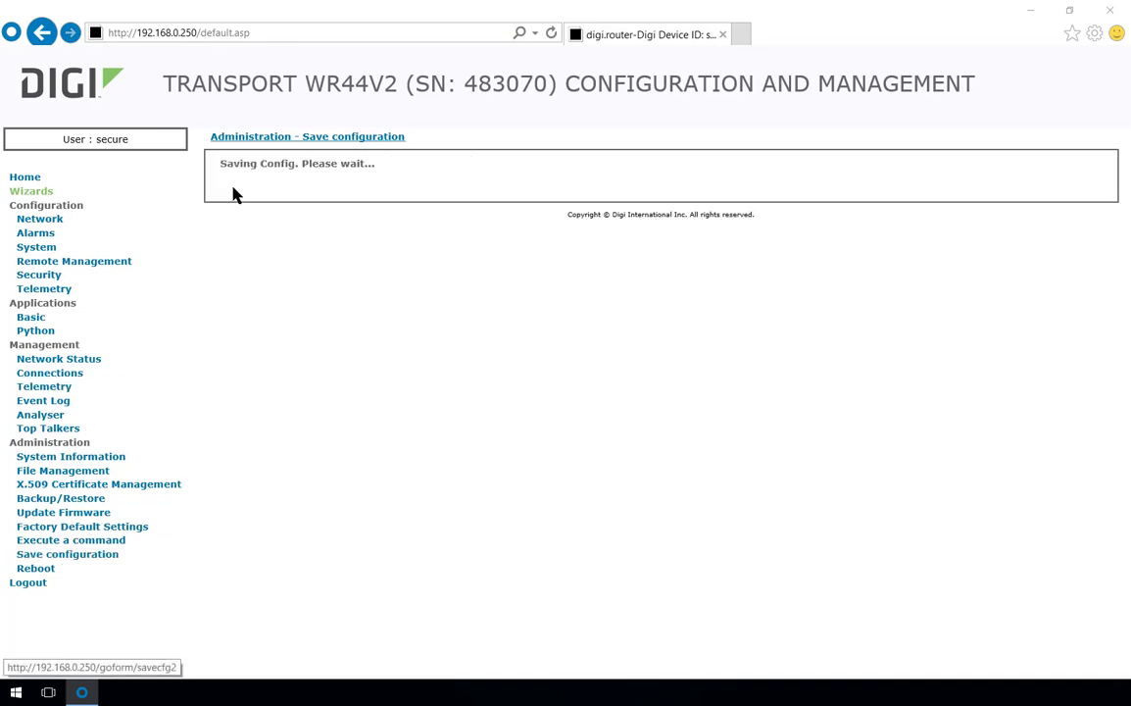